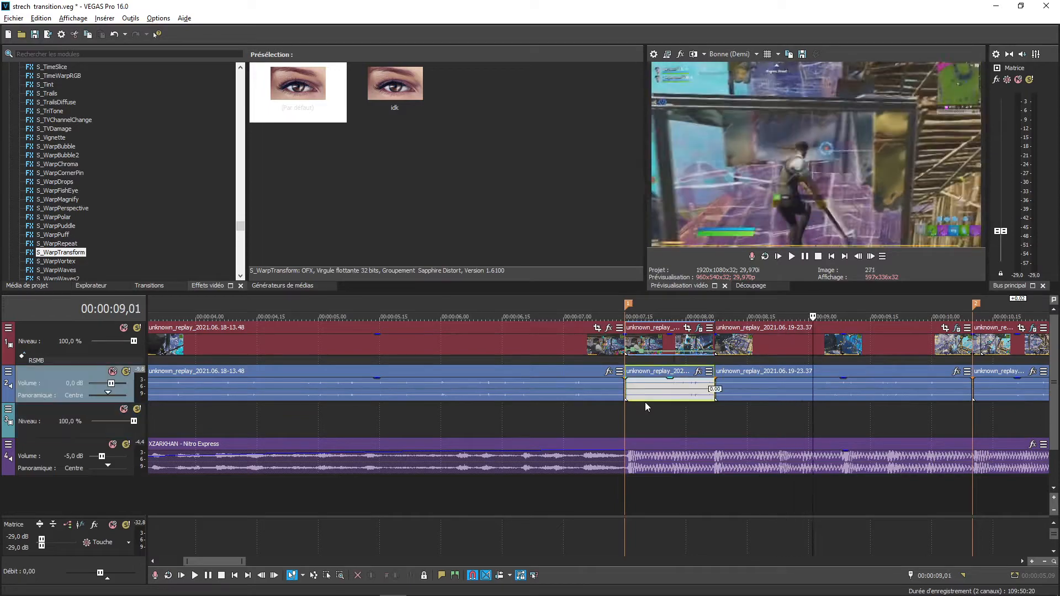
- Play back the montage from the first marker and review the existing transitions between clips
left_click(608, 415)
key("space")
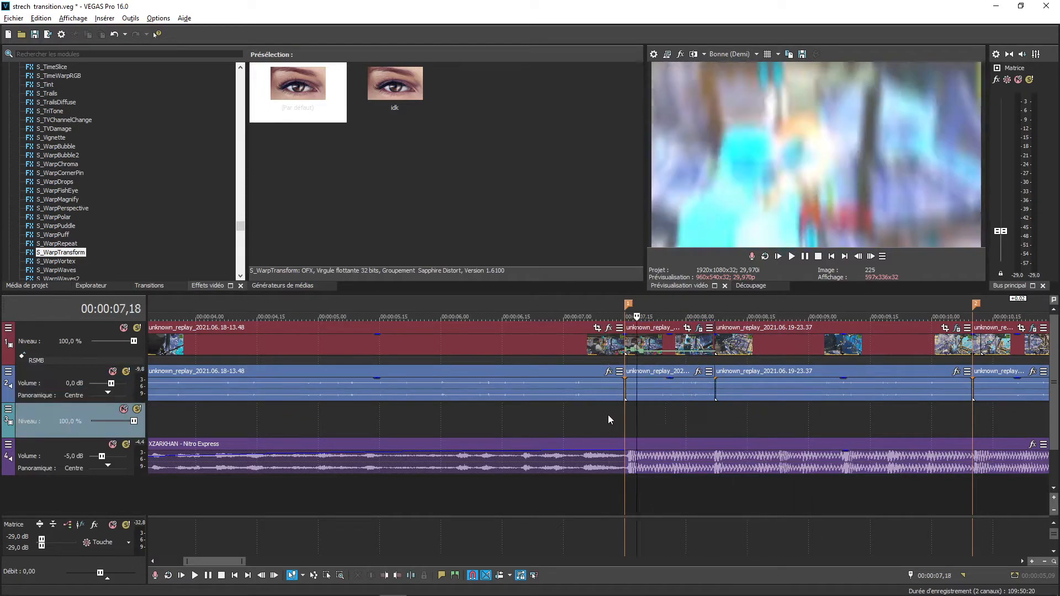
scroll(773, 424, "down", 3)
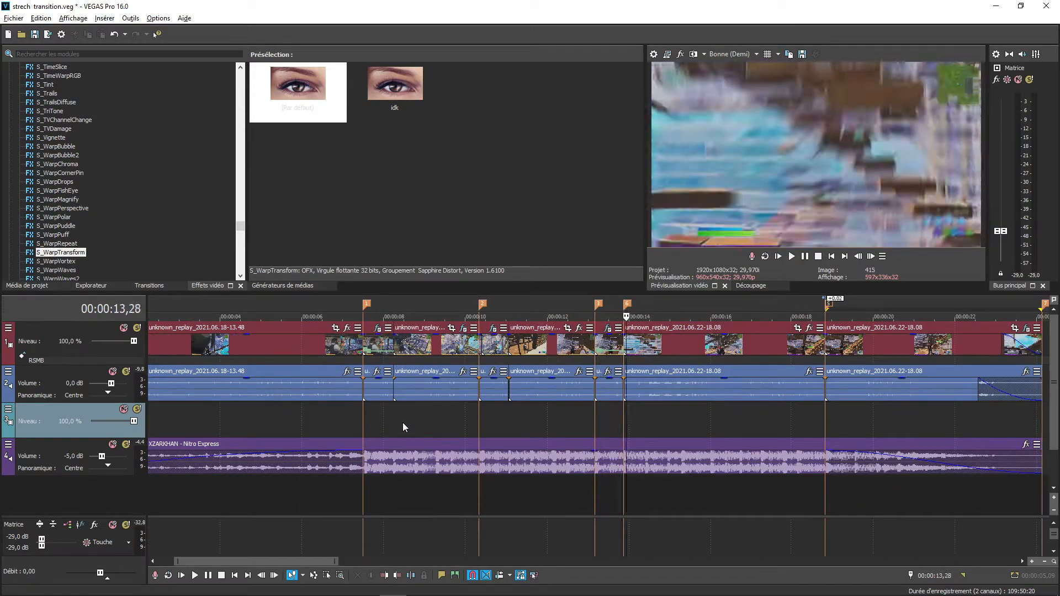
scroll(403, 422, "down", 3)
left_click(223, 409)
left_click(261, 429)
scroll(261, 431, "up", 3)
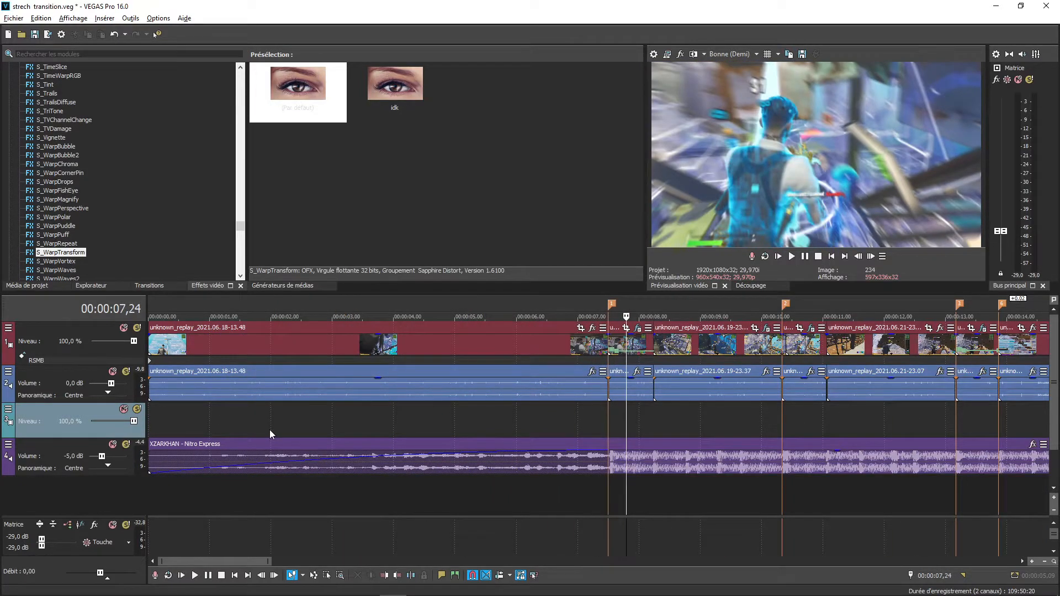
- Examine the short clip after the first marker and its cut to the next clip frame by frame
scroll(269, 430, "up", 2)
left_click(610, 346)
key("Left")
key("Left")
key("Left")
key("Left")
key("Left")
key("Left")
key("Left")
key("Left")
key("Left")
key("Left")
key("Left")
key("Left")
key("Left")
key("Left")
key("Left")
key("Left")
key("Left")
key("Left")
key("Left")
key("Left")
key("space")
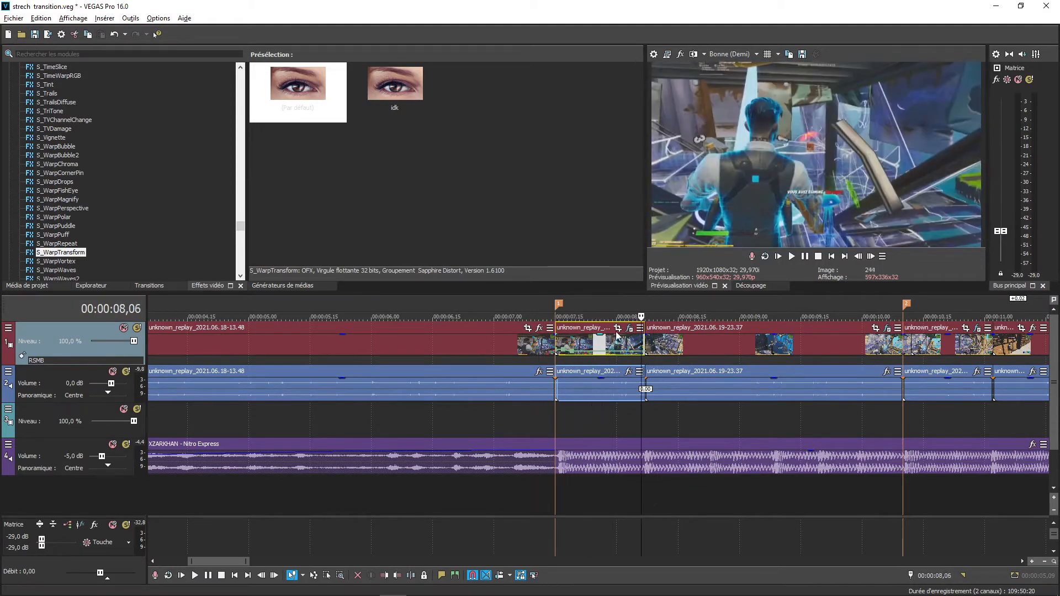
key("Return")
key("Left")
key("Left")
key("Left")
key("Left")
key("Left")
key("Left")
key("Left")
key("Left")
key("Left")
key("Left")
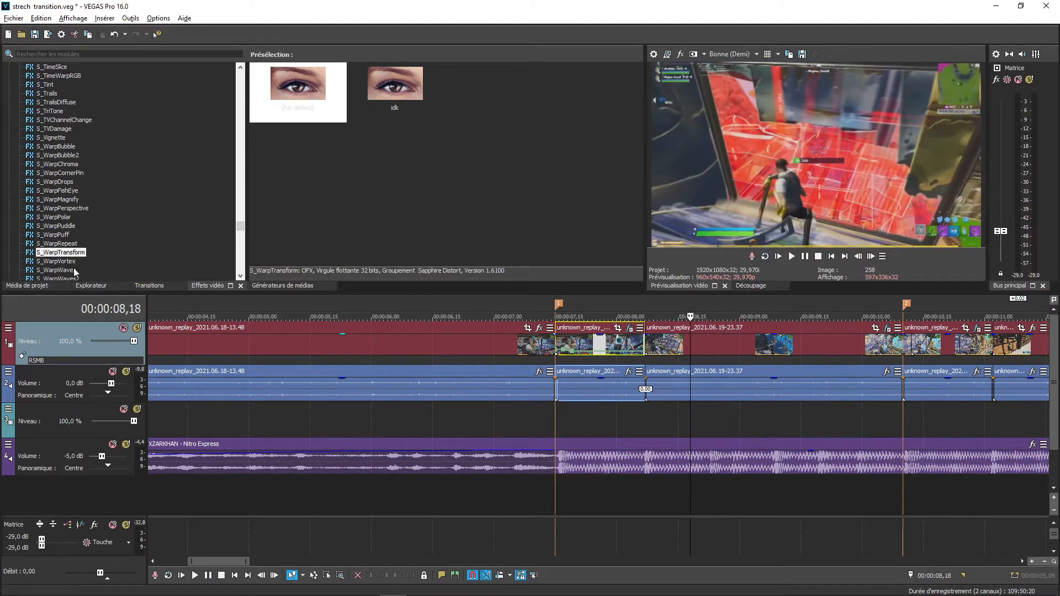
scroll(74, 166, "up", 10)
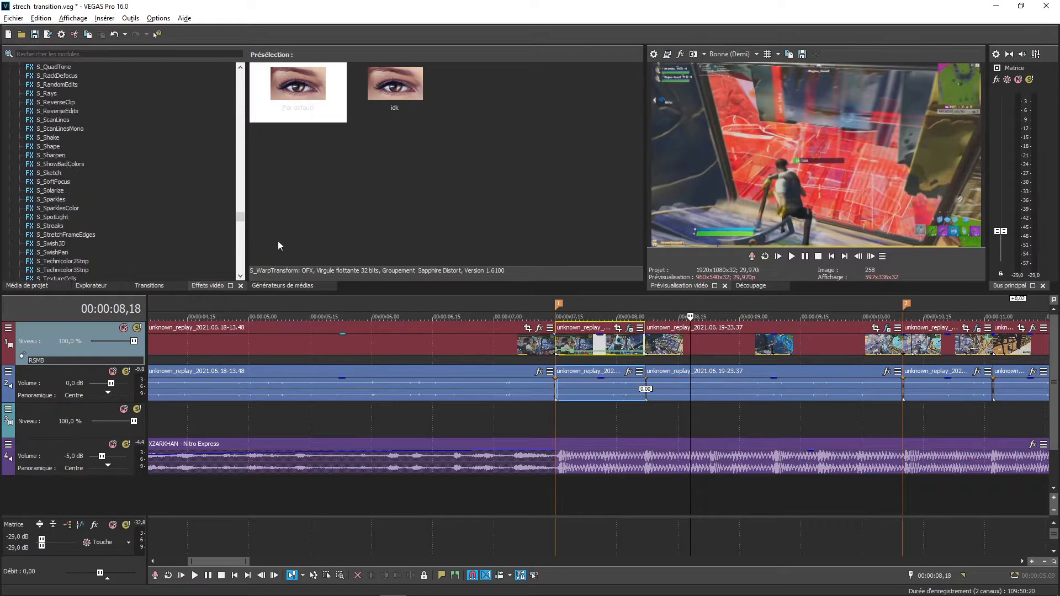
left_click(603, 351)
scroll(241, 217, "up", 5)
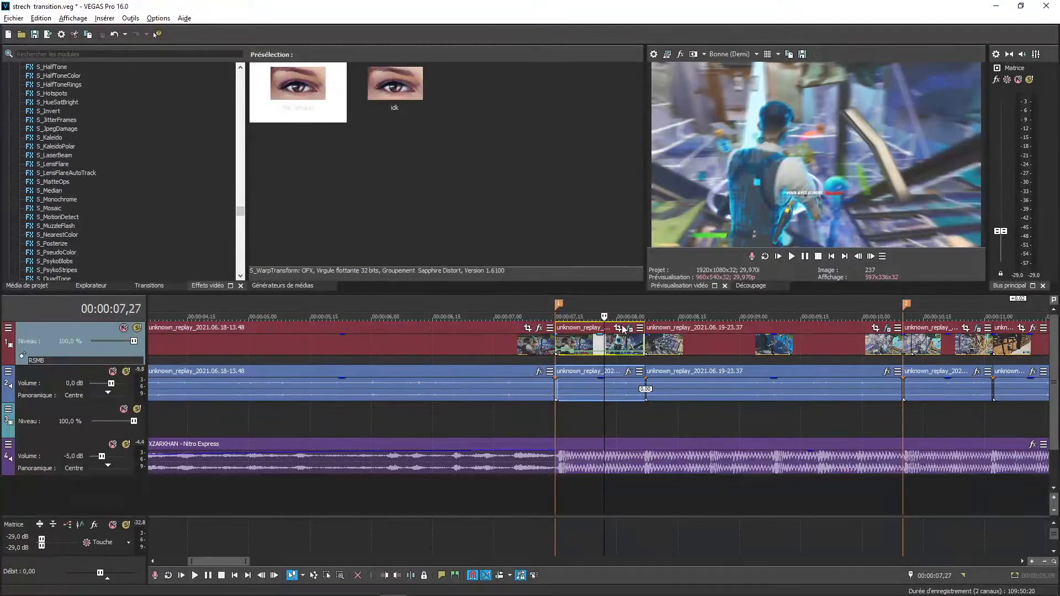
left_click(620, 328)
left_click(510, 33)
left_click(618, 328)
left_click(509, 33)
- Apply the S_BlurMoCurves effect with the Shutter d.800 preset to the short clip after the first marker
scroll(132, 182, "up", 10)
scroll(131, 180, "up", 20)
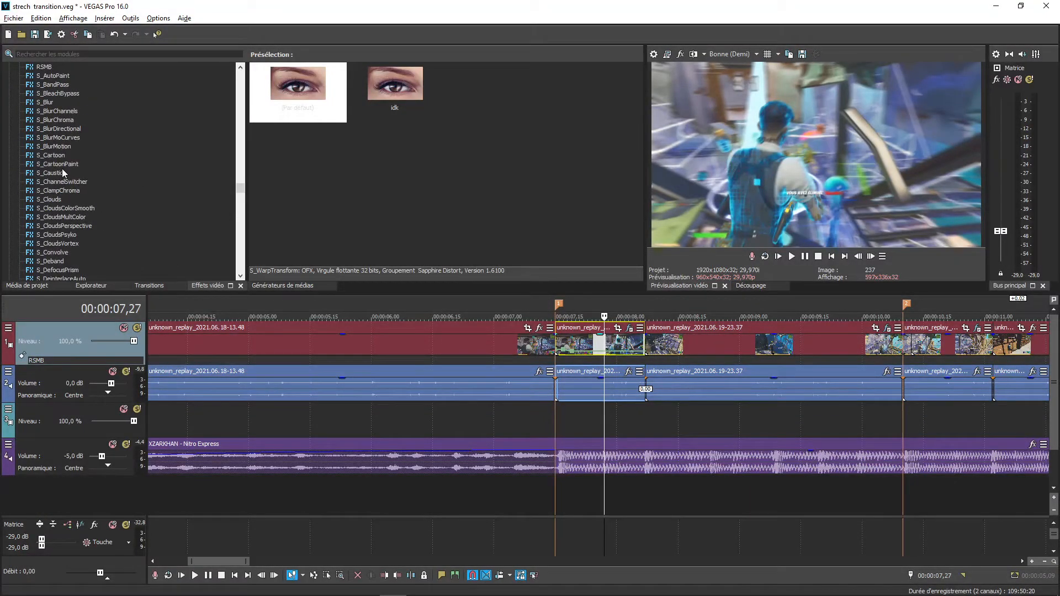
left_click(57, 138)
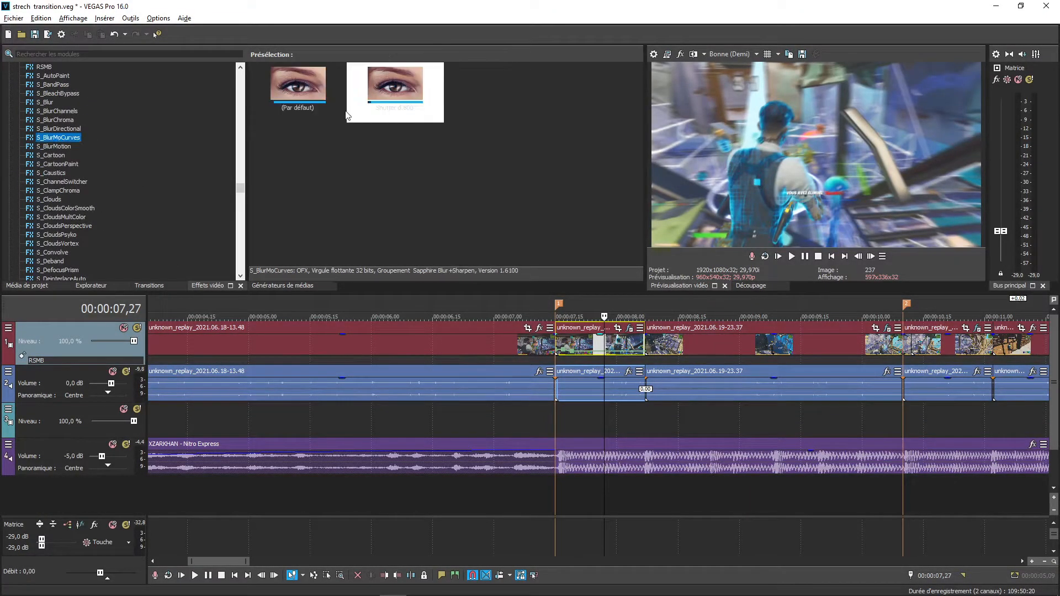
left_click(395, 106)
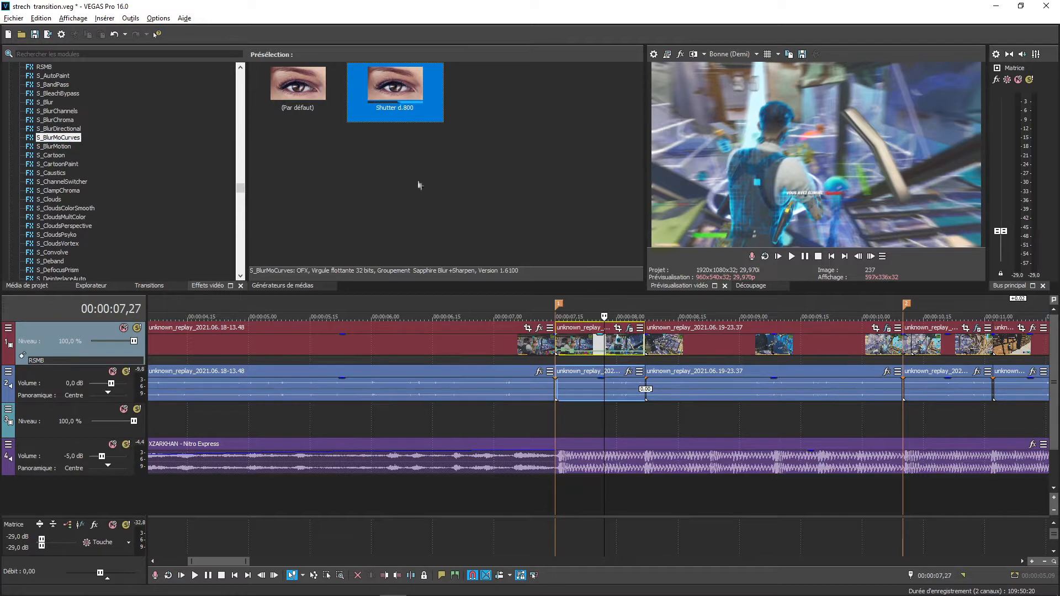
left_click_drag(397, 91, 587, 344)
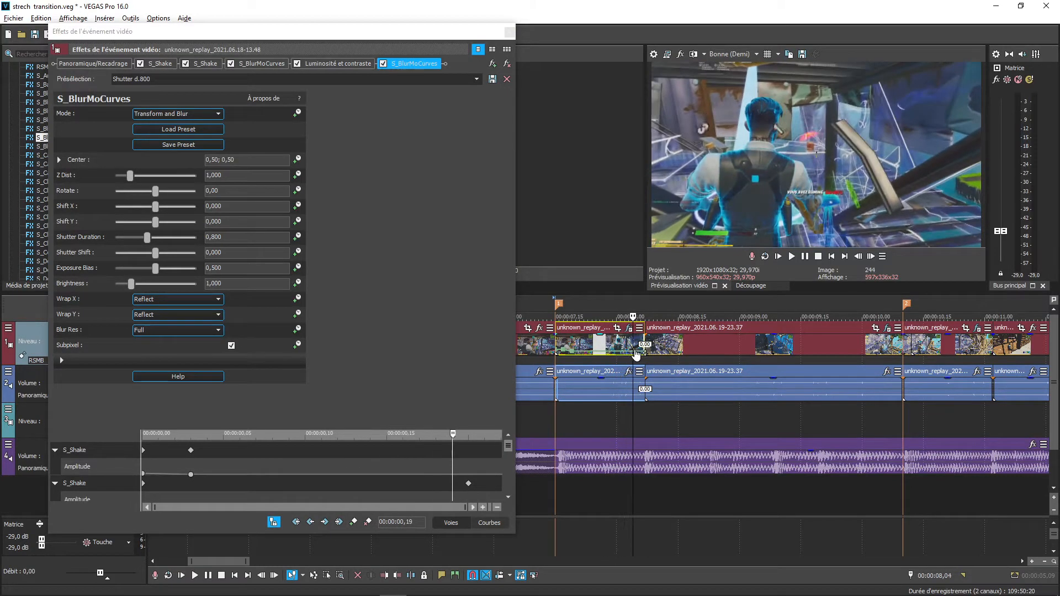
scroll(636, 322, "up", 6)
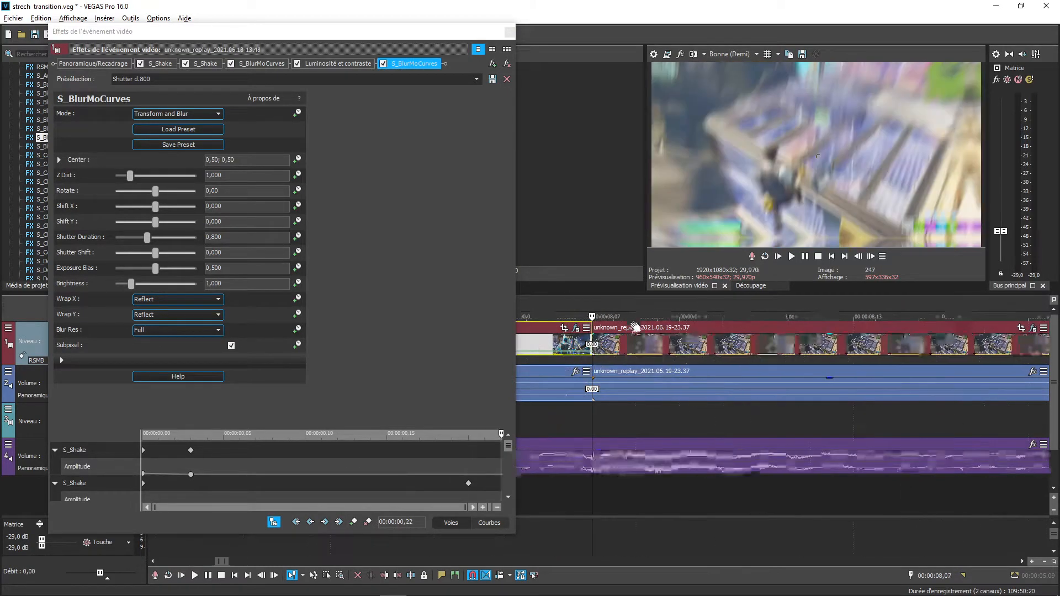
scroll(576, 332, "down", 3)
left_click(508, 32)
- Apply the S_BlurMoCurves Shutter d.800 preset to the following clip, unknown_replay_2021.06.19-23.37, as well
scroll(640, 398, "down", 5)
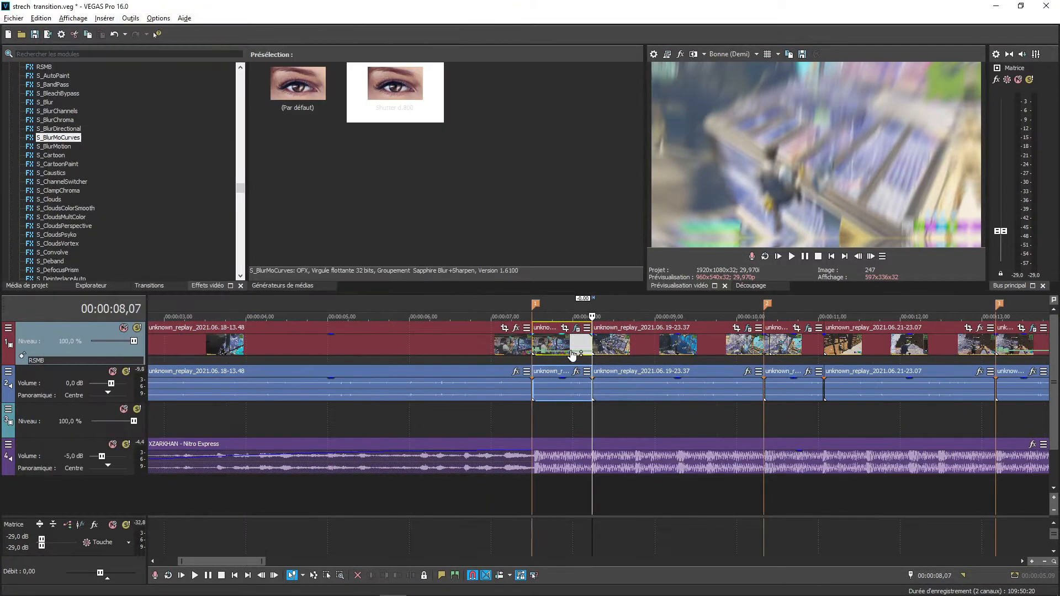
left_click_drag(395, 89, 591, 288)
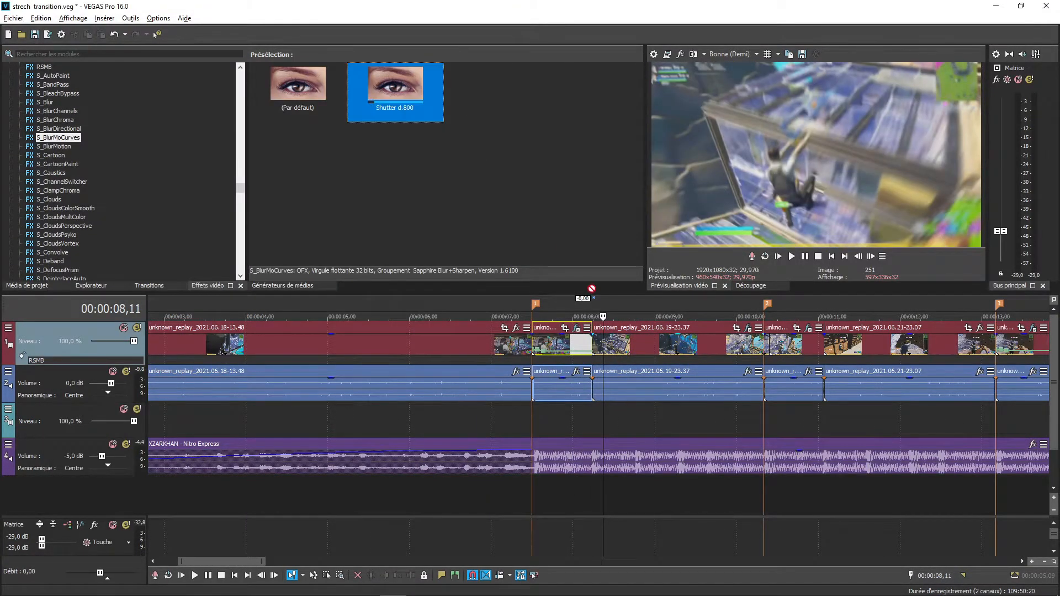
left_click_drag(630, 355, 630, 355)
left_click(508, 27)
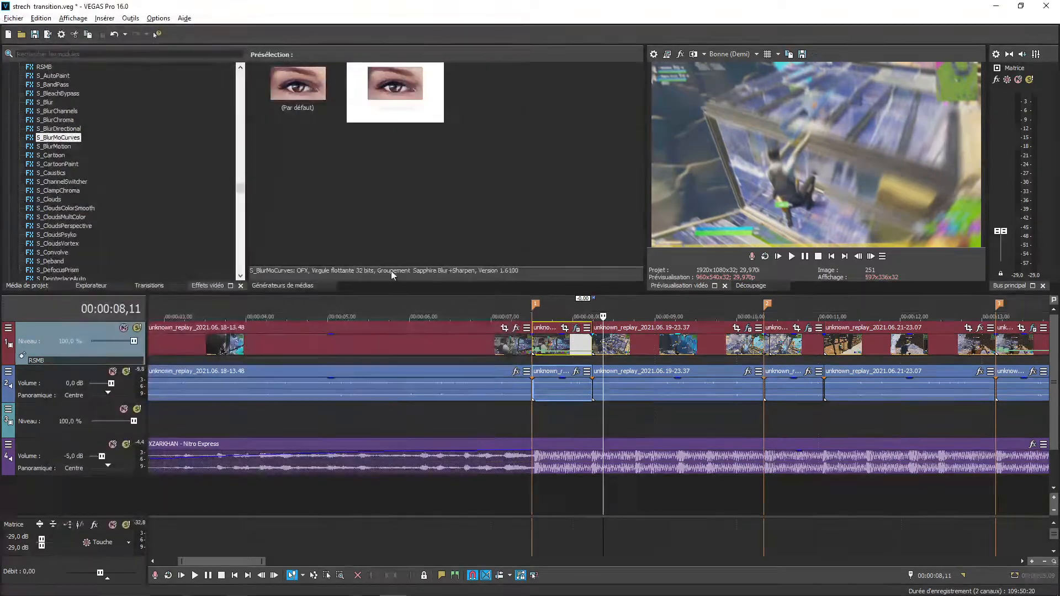
- Add the S_WarpTransform effect with its default preset (Par défaut) to the unknown_replay_2021.06.19-23.37 clip after the short one
left_click(606, 353)
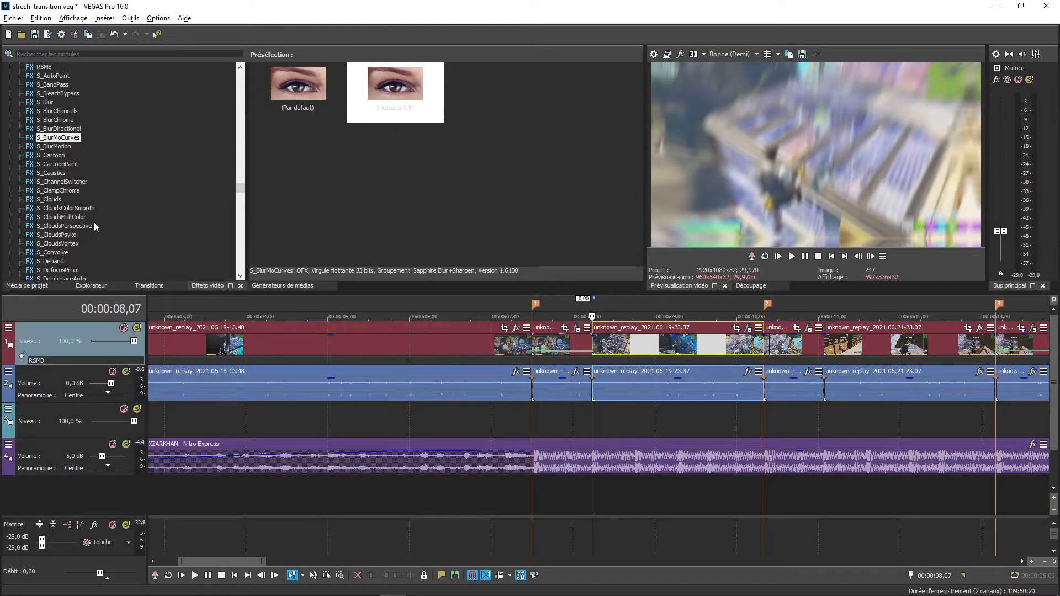
scroll(94, 222, "down", 20)
scroll(79, 157, "down", 15)
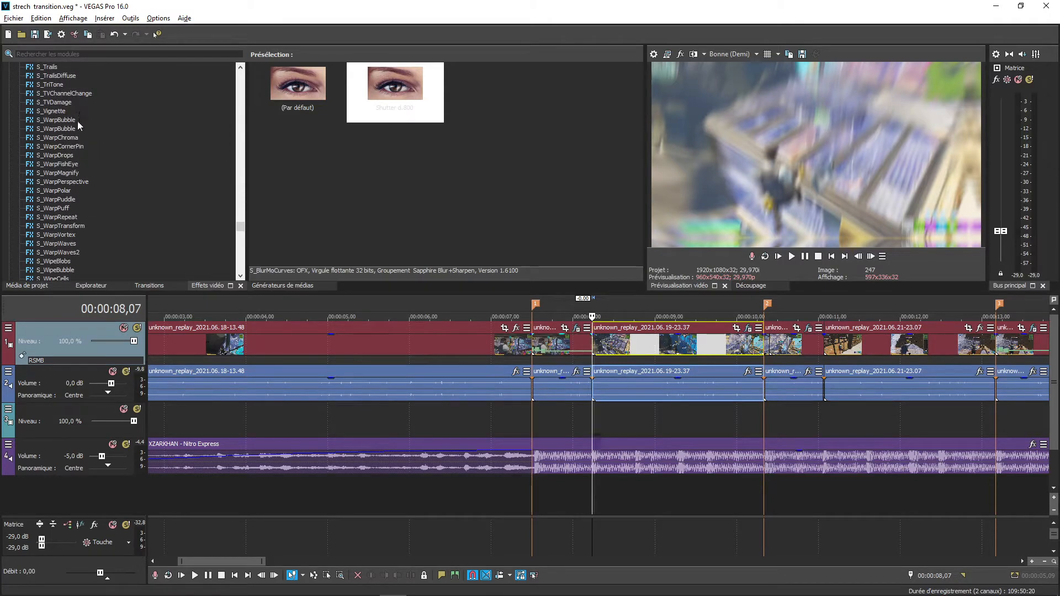
left_click(61, 226)
left_click(306, 98)
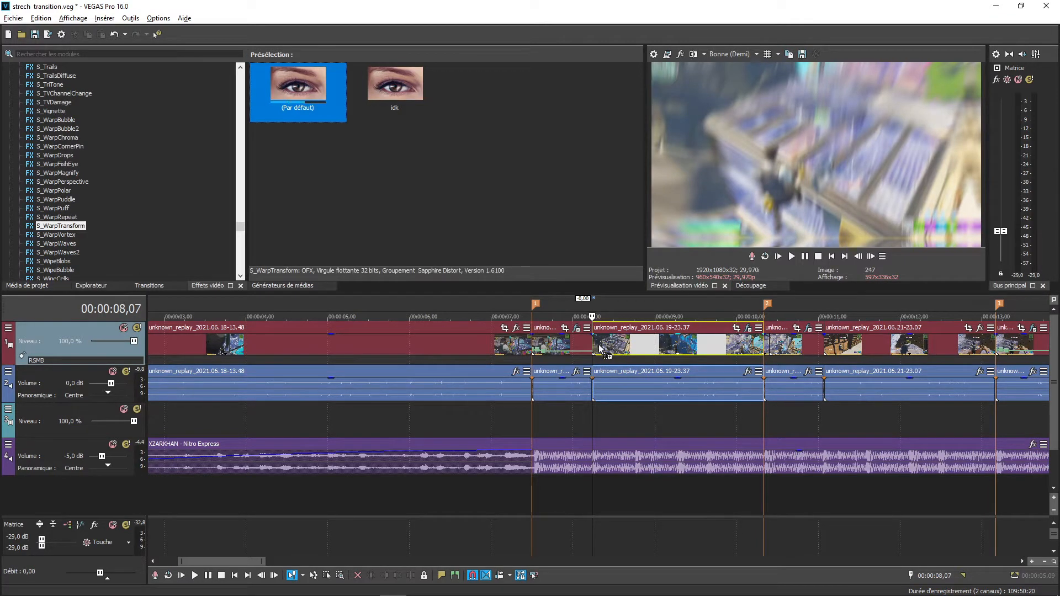
left_click_drag(599, 340, 599, 341)
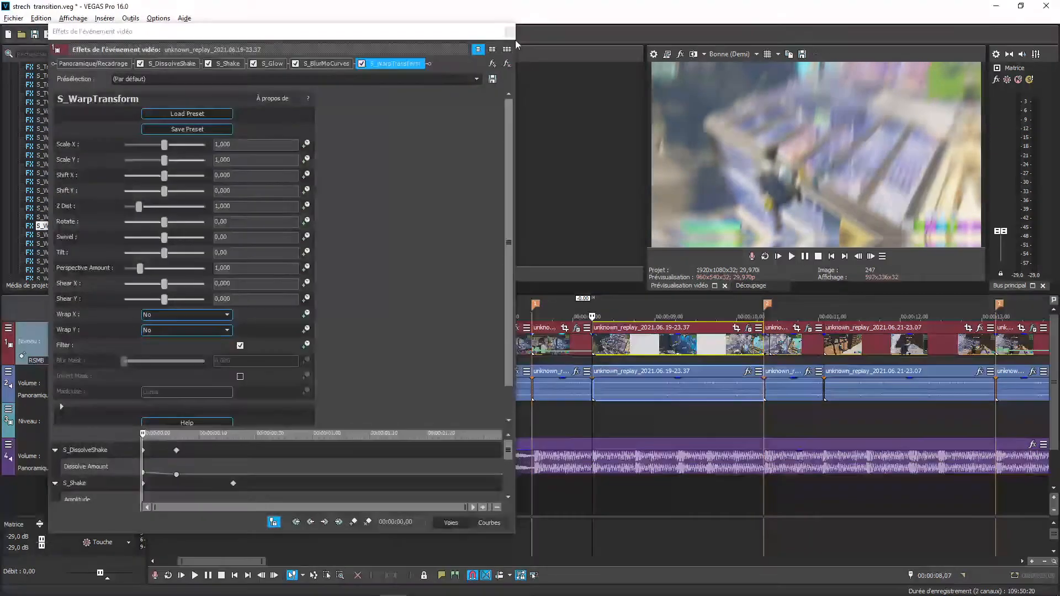
left_click(510, 34)
- In the short clip's S_BlurMoCurves effect, enable animation for Z Dist and Shift X and set Shutter Duration to 0,500
left_click(577, 329)
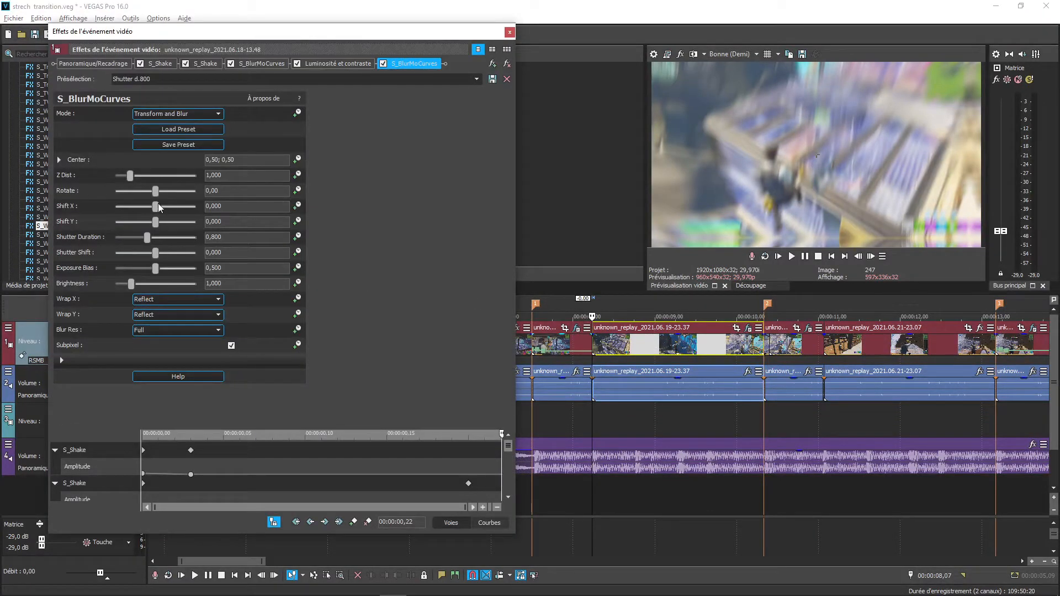
left_click(298, 175)
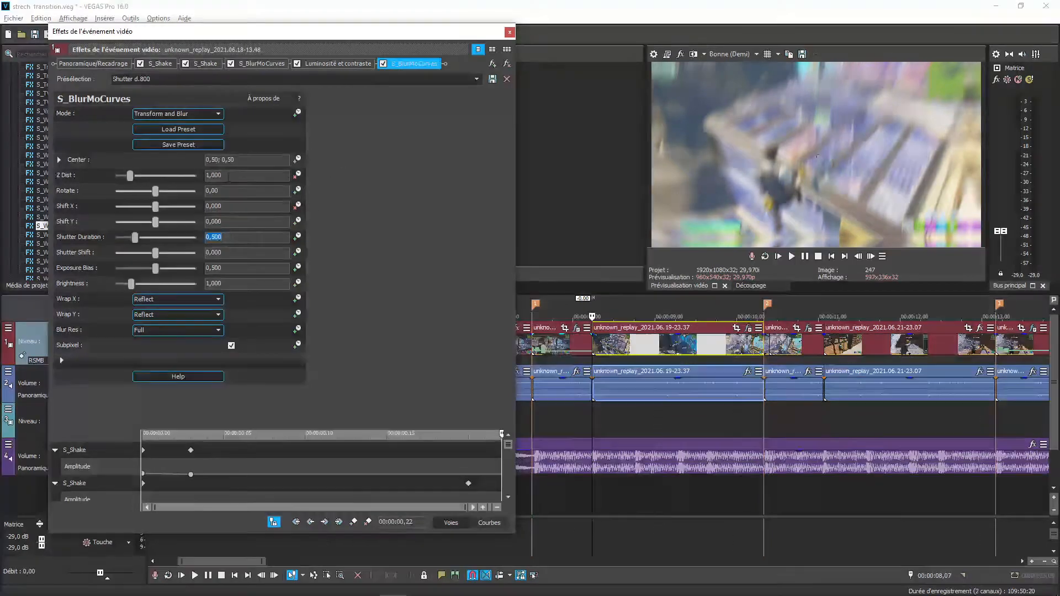
left_click_drag(508, 446, 511, 522)
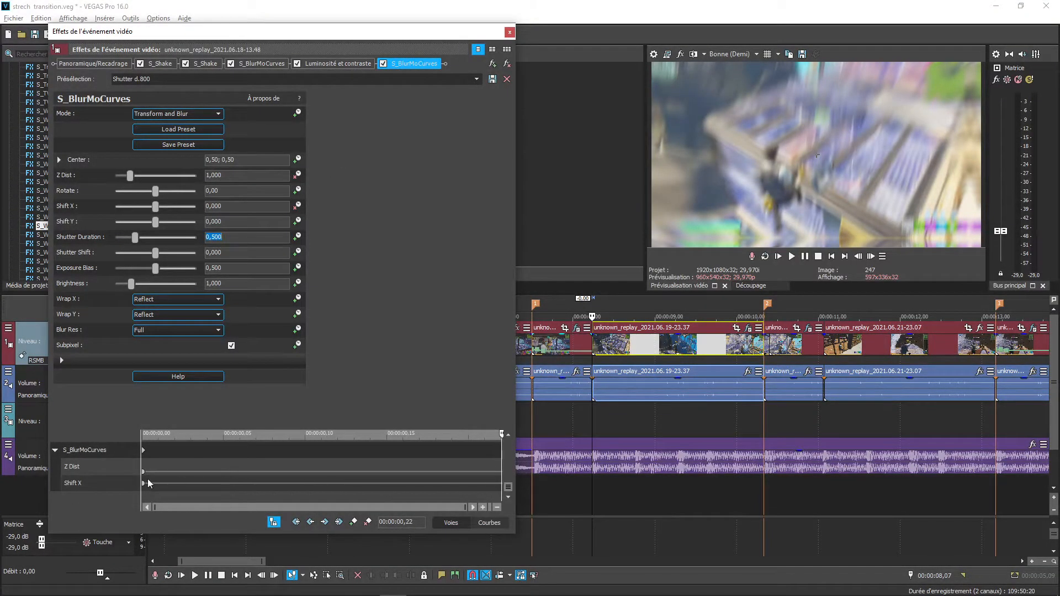
- Move the starting keyframe of Shift X to 00:00:00,17 and that of Z Dist to 00:00:00,13
key("Left")
key("Left")
key("Left")
key("Left")
key("Left")
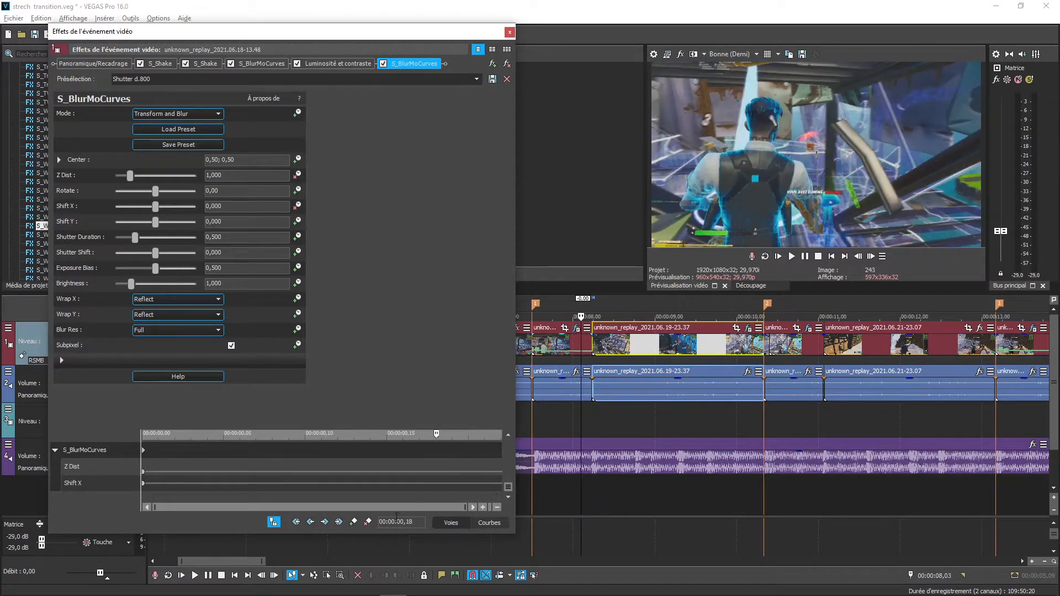
left_click_drag(144, 486, 419, 485)
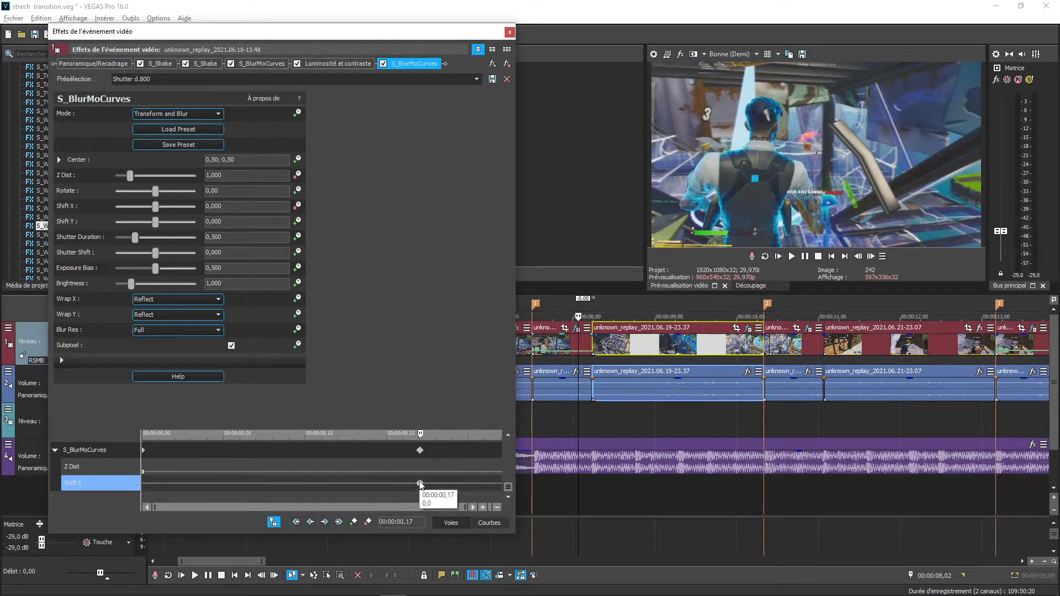
key("Left")
key("Left")
key("Left")
left_click_drag(144, 471, 362, 473)
- Set the interpolation of the Z Dist and Shift X keyframes to Fondu lent
left_click(419, 484)
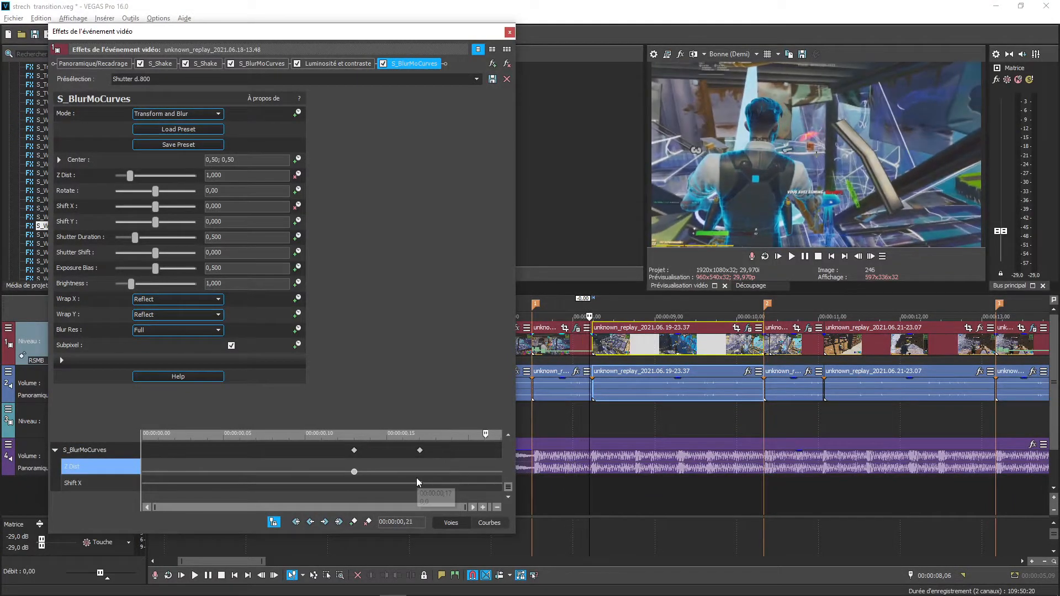
left_click(354, 472, "ctrl")
right_click(354, 472)
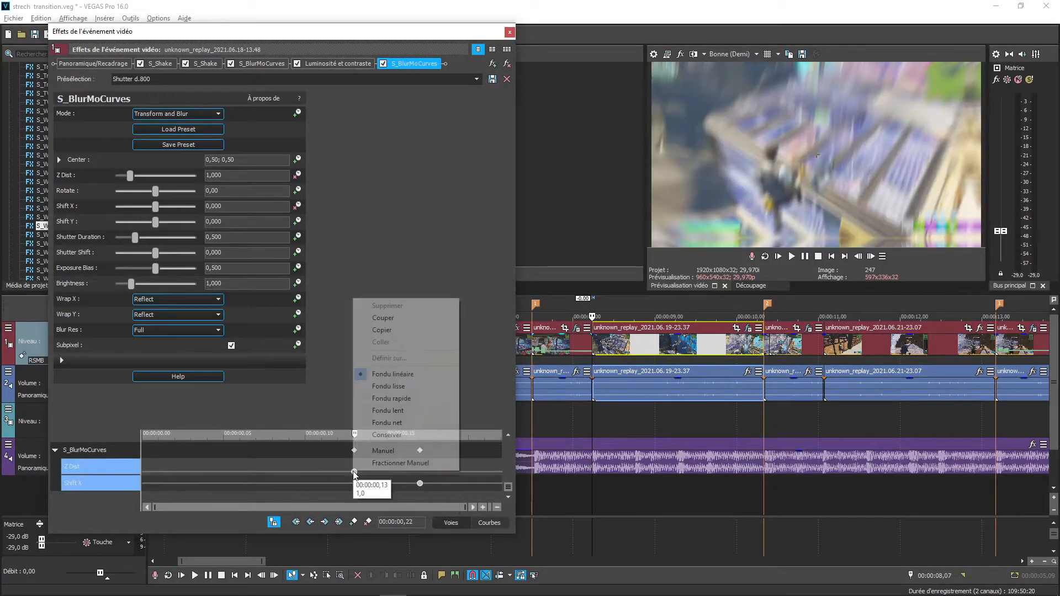
left_click(392, 410)
- At the short clip's last frame, keyframe Z Dist at 0,750 and Shift X at -0,500 in S_BlurMoCurves
left_click(420, 484)
key("Right")
key("Right")
key("Right")
key("Right")
key("Right")
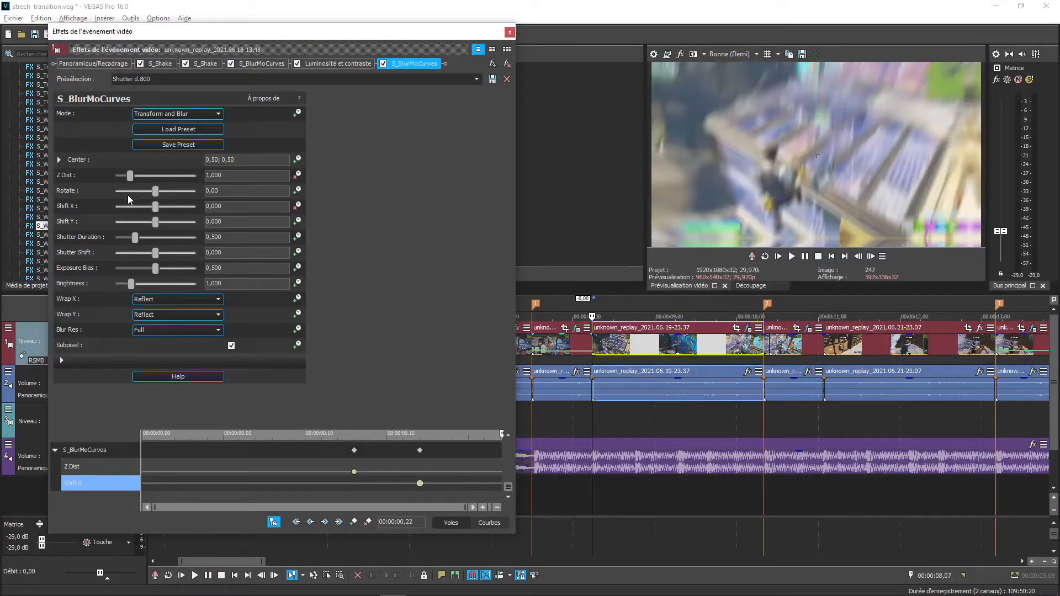
left_click_drag(131, 178, 130, 178)
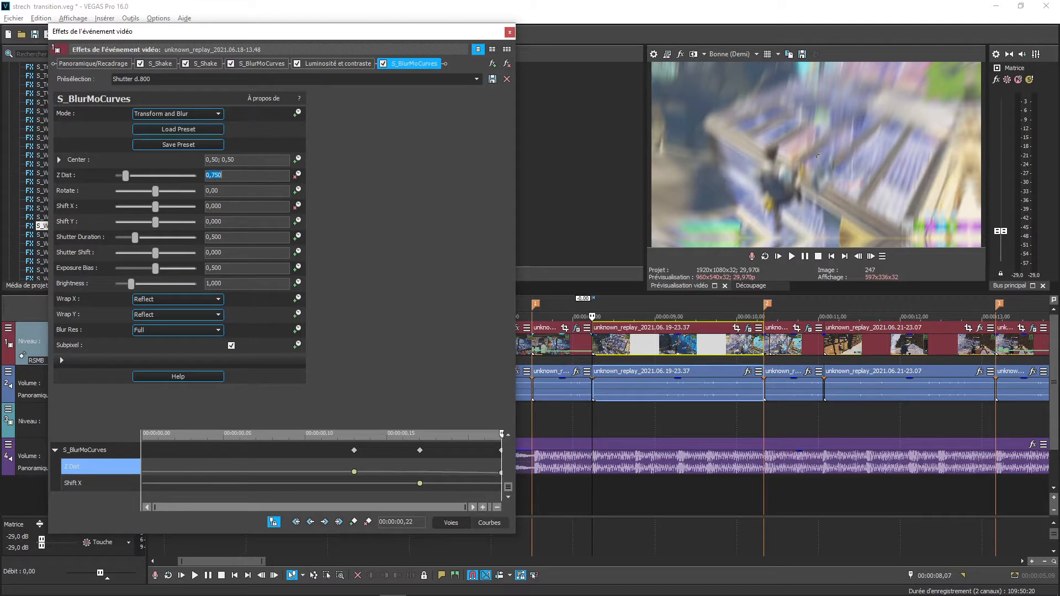
left_click_drag(155, 207, 3, 242)
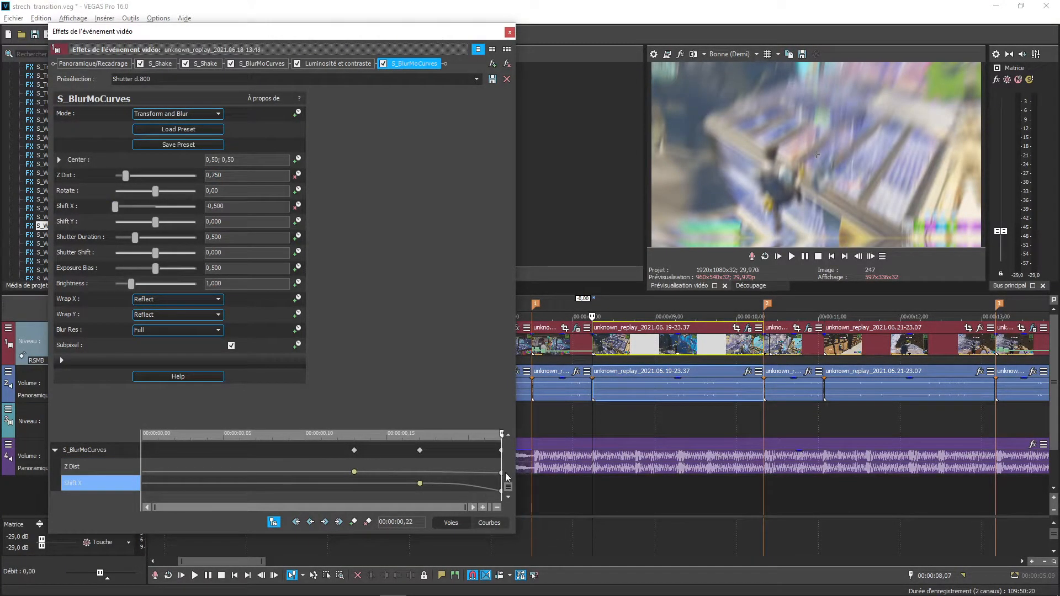
left_click(512, 35)
- Review the animated zoom and shift of the short clip frame by frame up to the cut
left_click(580, 341)
key("Right")
key("Left")
key("Left")
key("Left")
key("Left")
key("Right")
key("Right")
key("Right")
key("Right")
key("Right")
key("Right")
key("Right")
key("Right")
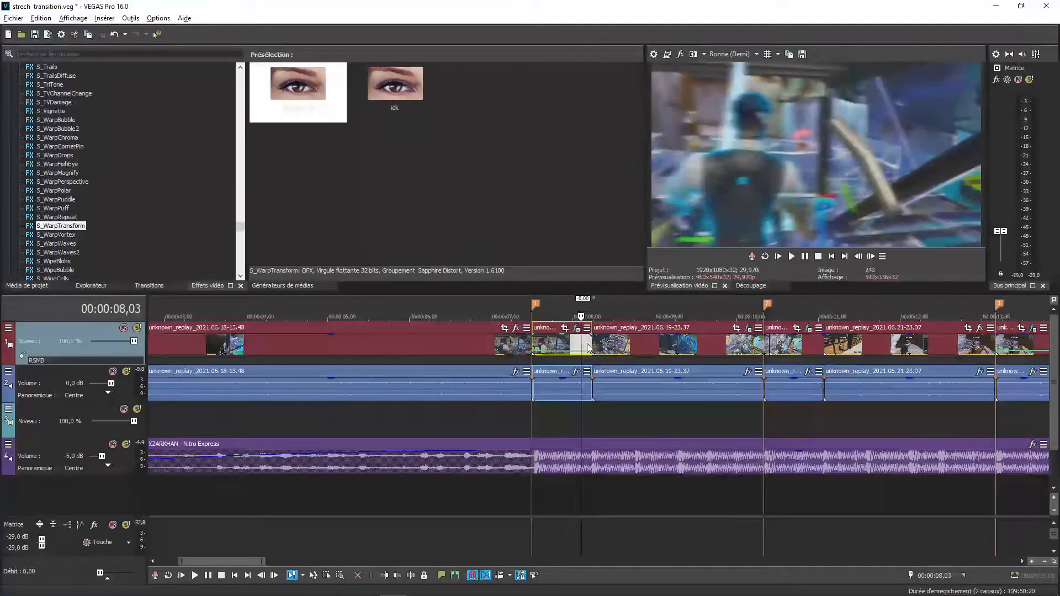
key("Left")
key("Left")
key("Left")
key("Left")
key("Left")
key("Left")
key("Left")
key("Left")
key("Left")
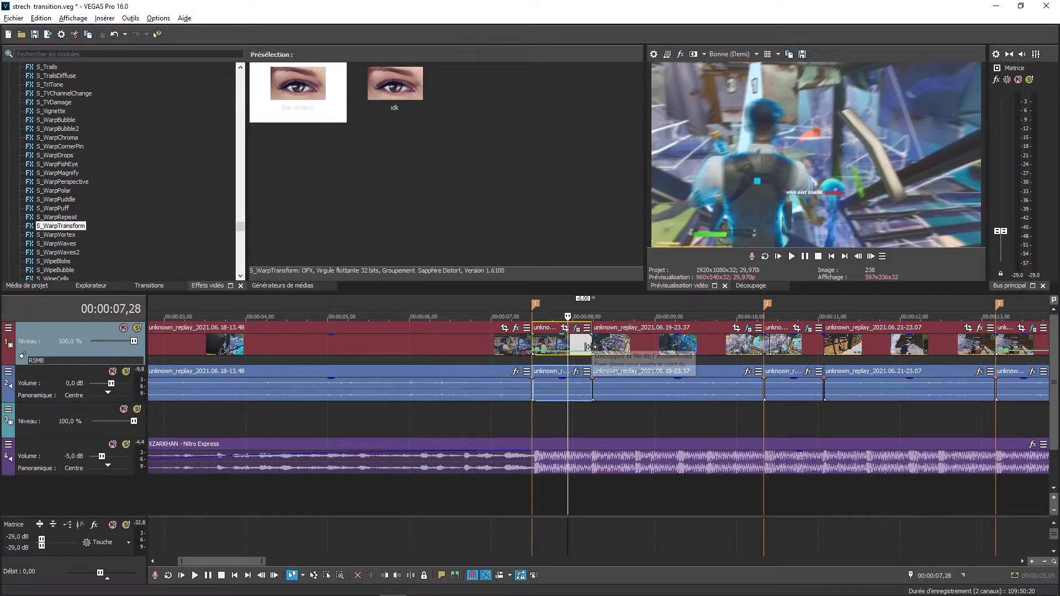
key("Right")
key("Right")
key("Right")
key("Right")
key("Right")
key("Right")
key("Right")
key("Right")
key("Right")
key("Right")
key("Right")
key("Right")
key("Right")
key("Right")
key("Right")
key("Left")
key("Left")
key("Left")
key("Left")
key("Left")
key("Left")
key("Left")
key("Left")
key("Left")
key("Left")
key("Left")
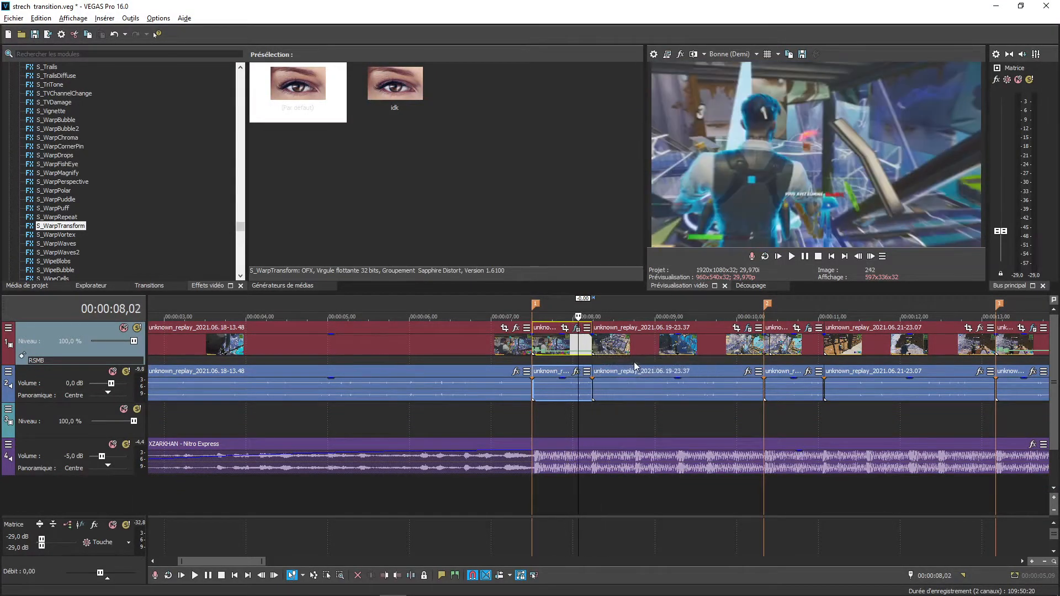
key("Right")
key("Right")
key("Right")
key("Right")
key("Right")
key("Right")
key("Right")
- In the S_BlurMoCurves effect of the unknown_replay_2021.06.19-23.37 clip, set Z Dist to 0,667
left_click(599, 349)
left_click(747, 331)
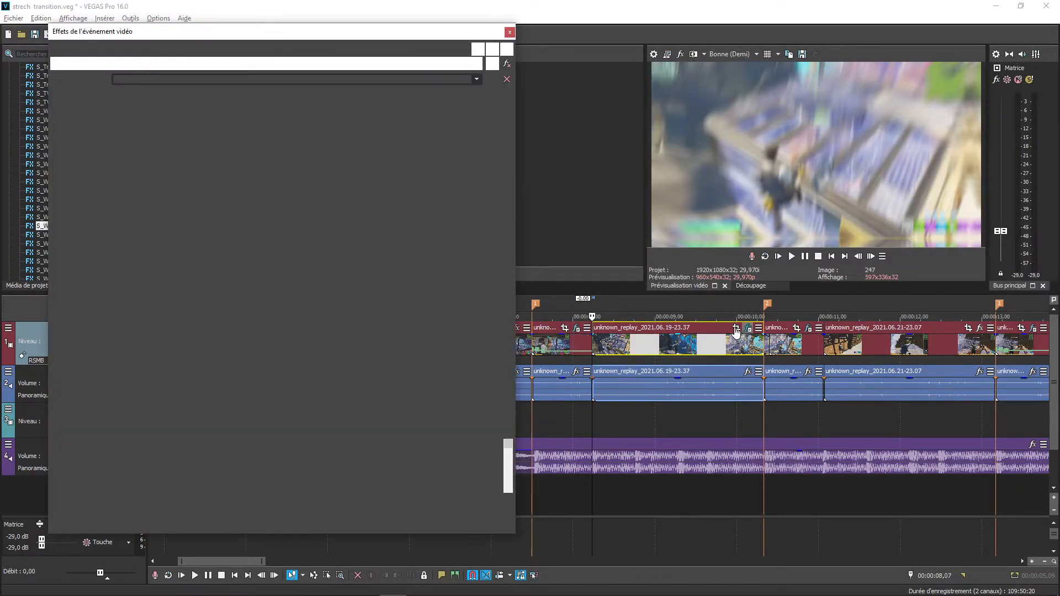
left_click(336, 65)
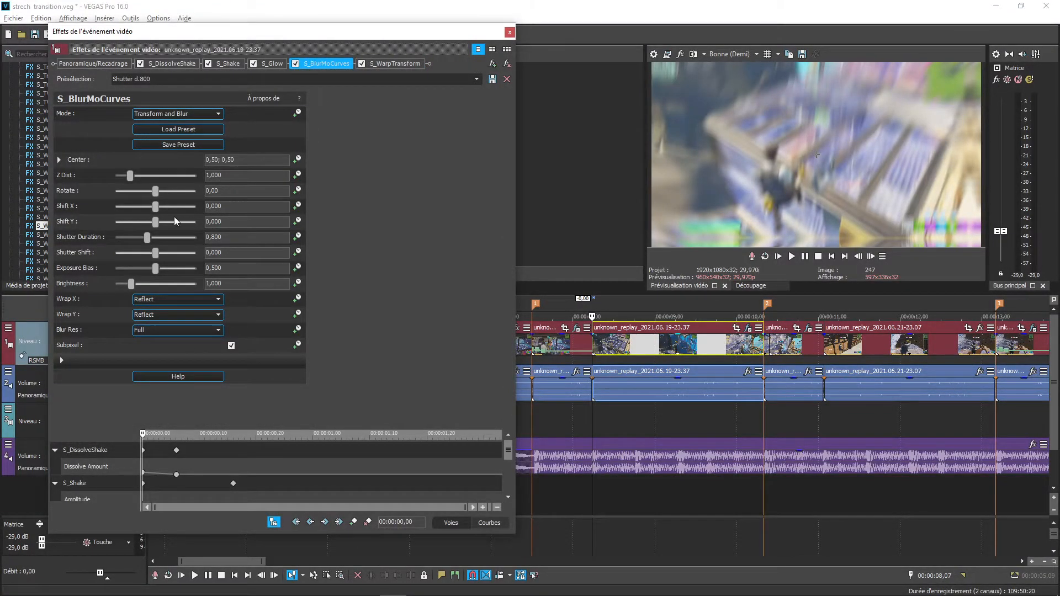
left_click(235, 179)
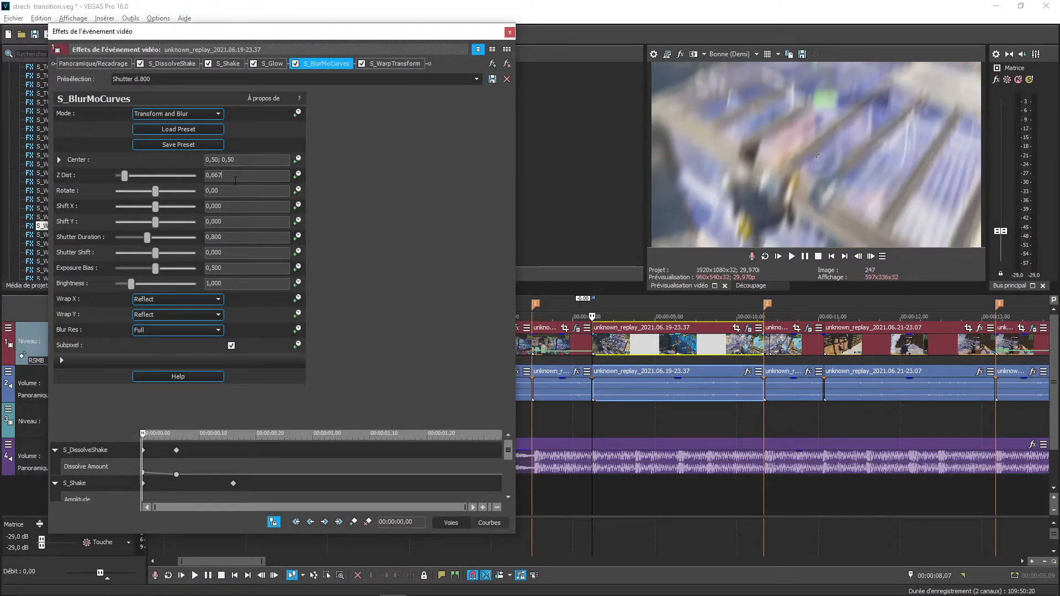
- At the clip's first frame, set Z Dist to 0,750, Shift X to 0,500 and Shutter Duration to 0,500 in S_BlurMoCurves
type("7")
key("Return")
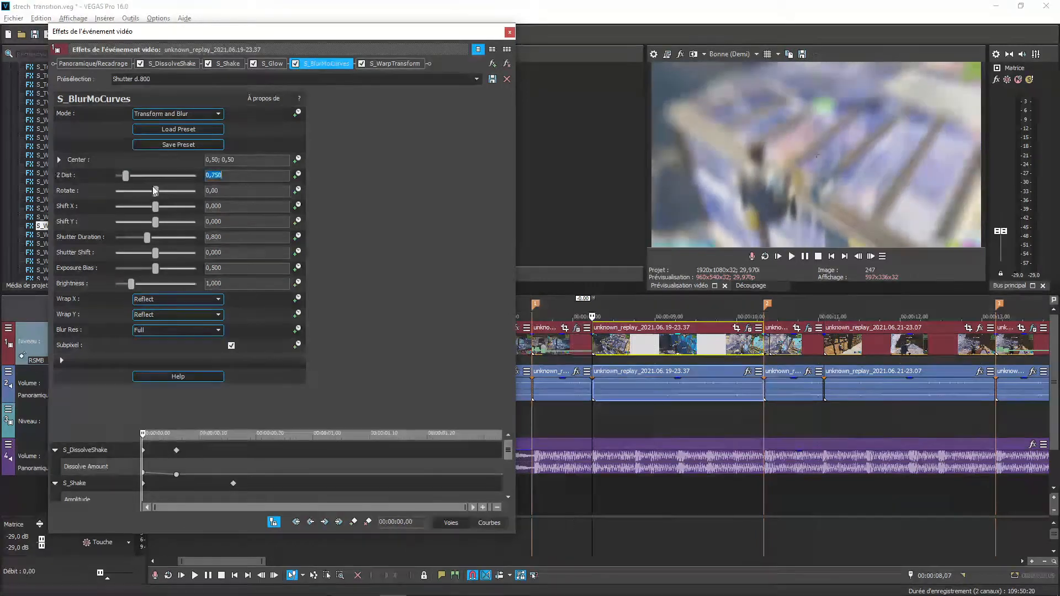
left_click_drag(155, 206, 219, 208)
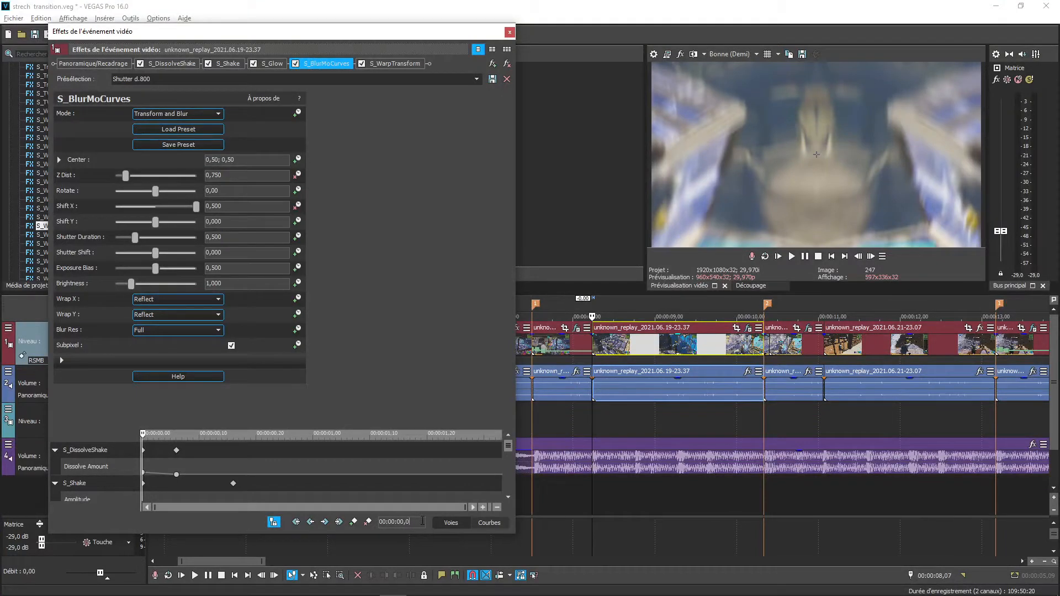
- Keyframe Shift X at 0,000 at 00:00:00,05 and Z Dist at 1,000 at 00:00:00,07 in S_BlurMoCurves
type("5")
key("Return")
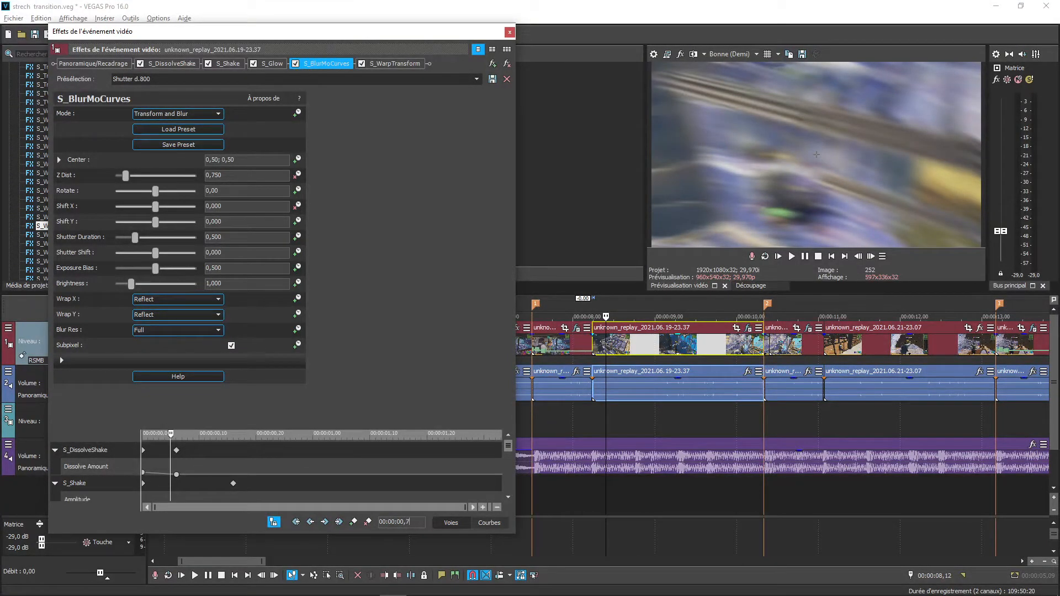
type("7")
key("Return")
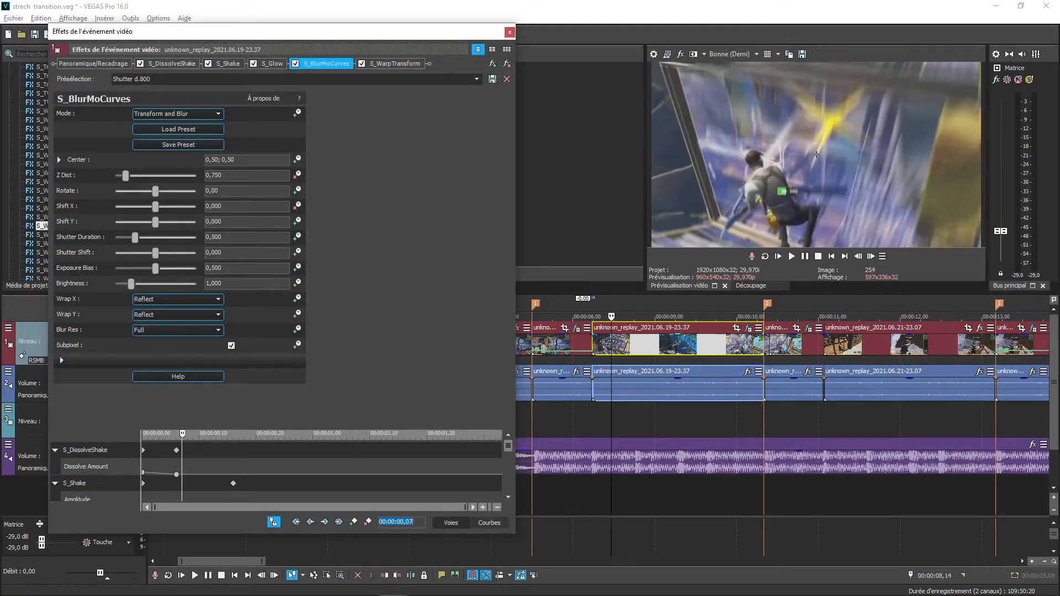
double_click(126, 176)
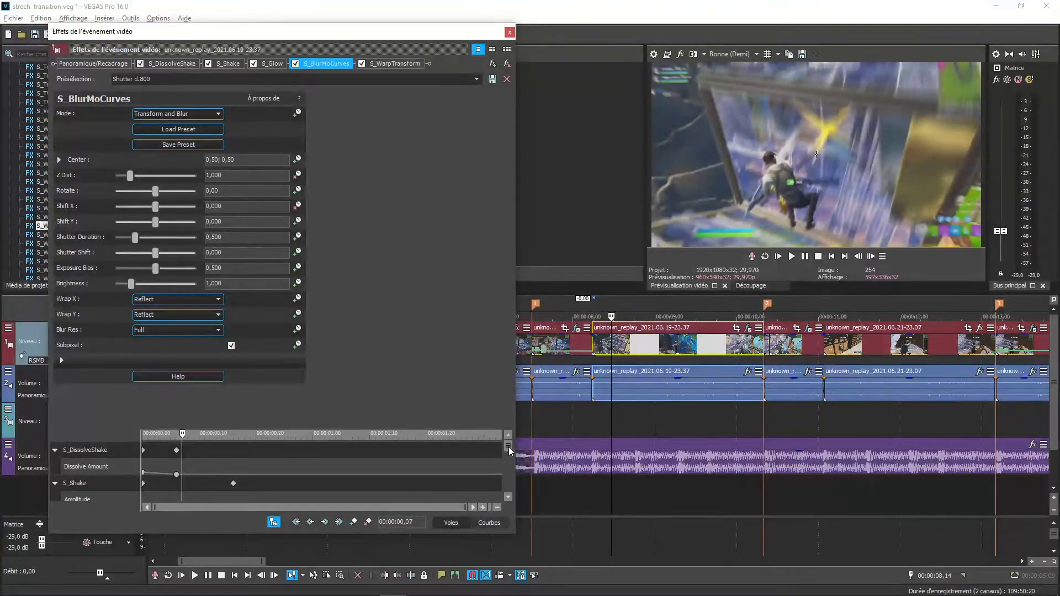
- Change the interpolation of the starting Z Dist and Shift X keyframes of S_BlurMoCurves, and close the event effects
left_click_drag(508, 446, 513, 521)
left_click(144, 473)
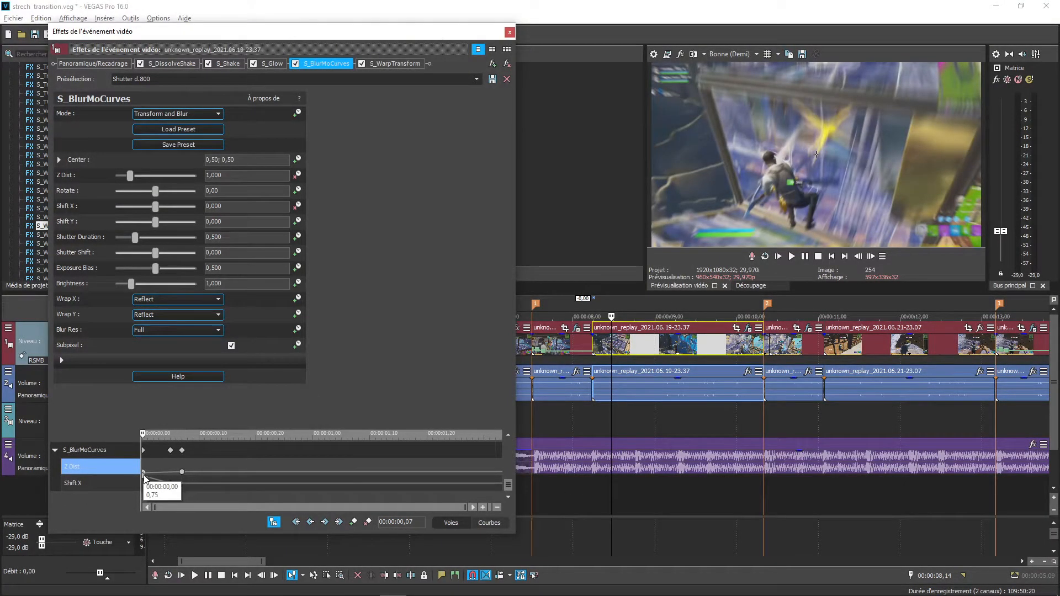
left_click(143, 475, "ctrl")
right_click(142, 475)
left_click(197, 406)
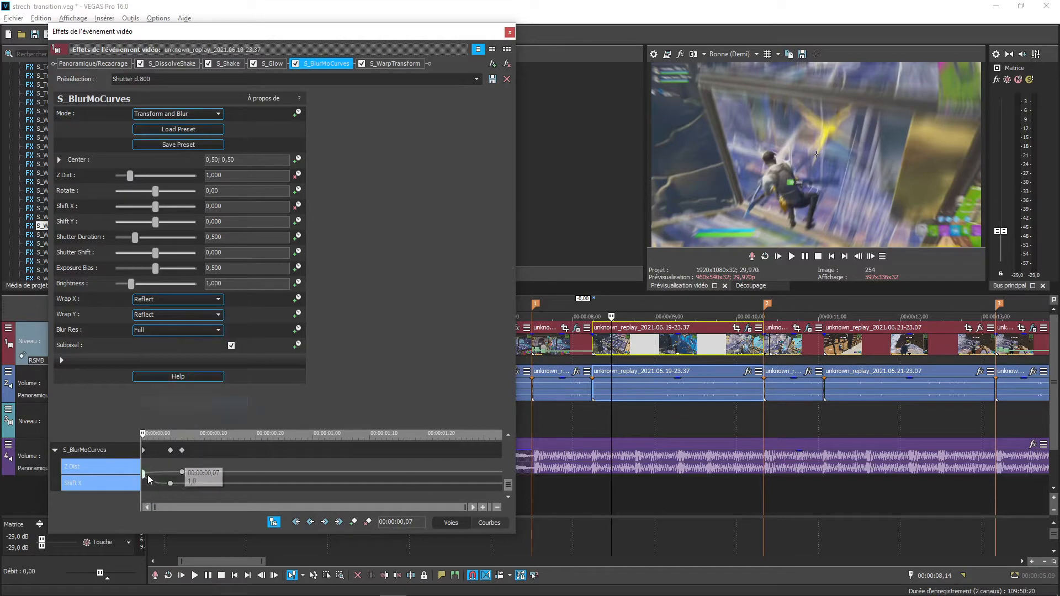
left_click(421, 63)
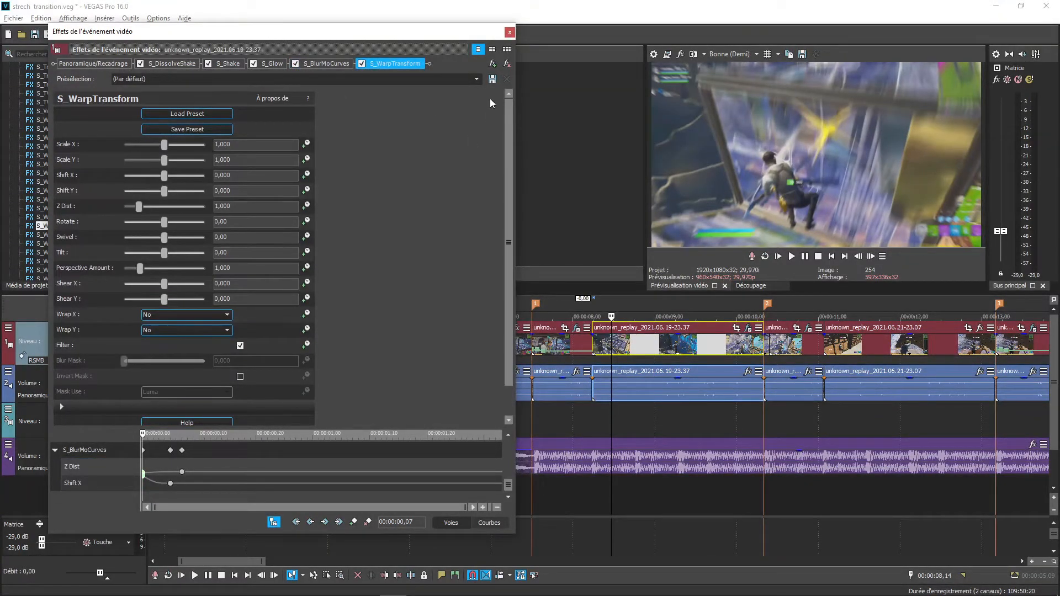
left_click(509, 32)
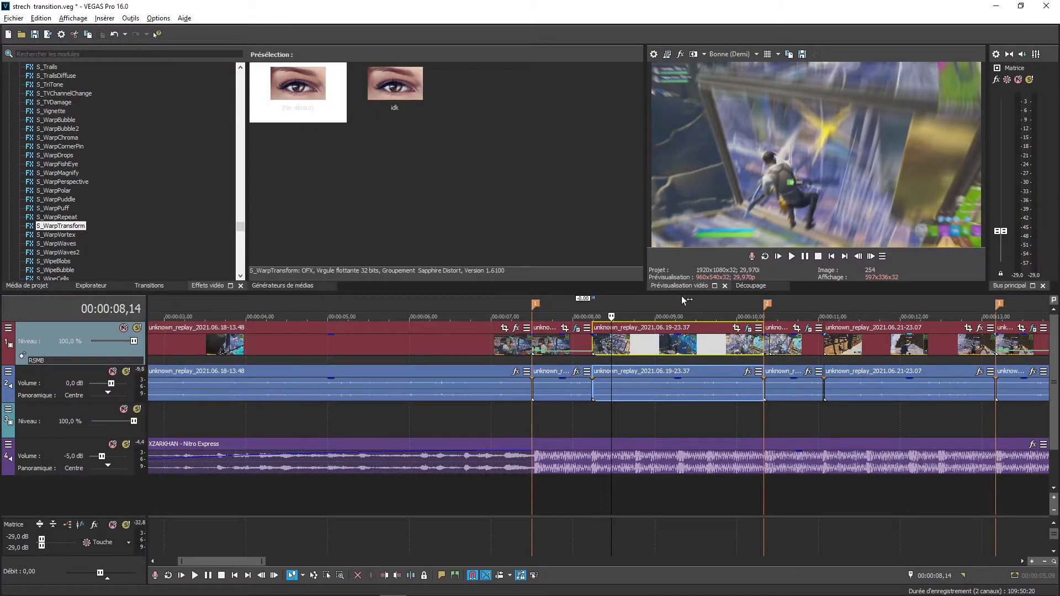
- Examine the zoom and shift transition frame by frame, back and forth across the cut between the short clip and unknown_replay_2021.06.19-23.37
left_click(576, 349)
key("Right")
key("Right")
key("Right")
key("Right")
key("Right")
key("Right")
key("Right")
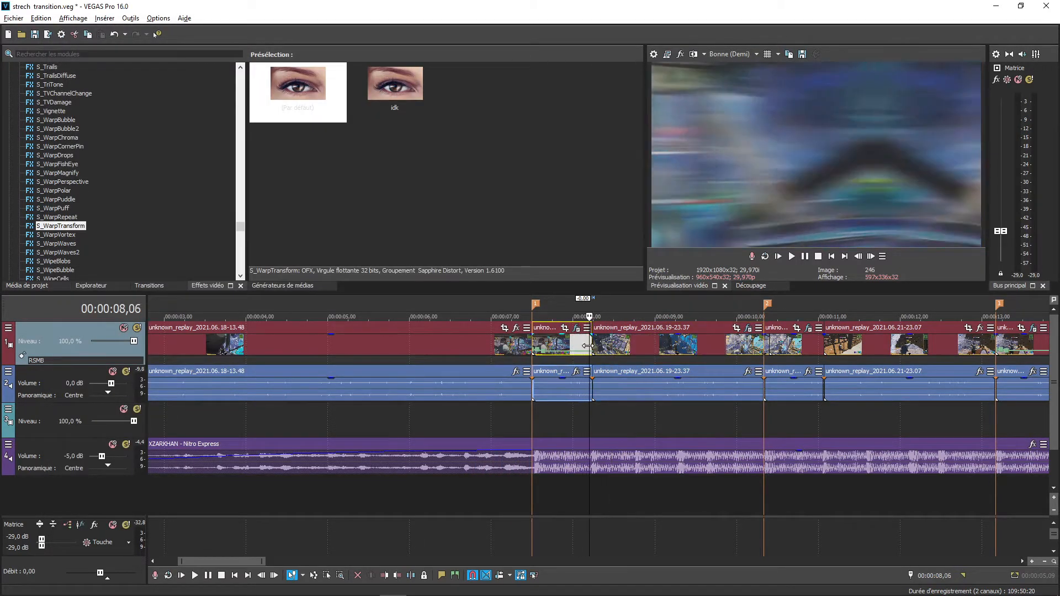
key("Right")
key("Right")
key("Right")
key("Right")
key("Right")
key("Right")
key("Right")
key("Right")
key("Right")
key("Right")
key("Right")
key("Right")
key("Left")
key("Left")
key("Left")
key("Left")
key("Left")
key("Left")
key("Left")
key("Left")
key("Left")
key("Left")
key("Left")
key("Left")
key("Left")
key("Left")
key("Left")
key("Left")
key("Left")
key("Left")
key("Left")
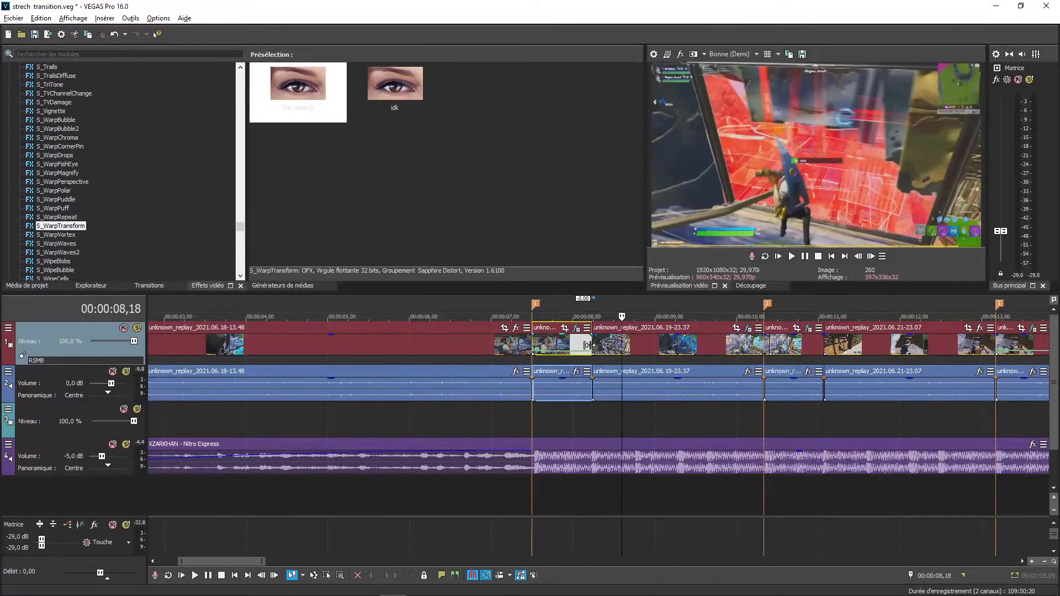
key("Left")
key("Right")
key("Right")
key("Right")
key("Right")
key("Right")
key("Right")
key("Right")
key("Right")
key("Right")
key("Right")
key("Right")
key("Right")
key("Right")
key("Right")
key("Right")
key("Right")
key("Right")
key("Right")
key("Right")
key("Right")
key("Left")
key("Left")
key("Left")
key("Left")
key("Left")
key("Left")
key("Left")
key("Left")
key("Left")
key("Left")
key("Left")
key("Left")
key("Left")
key("Left")
key("Left")
key("Left")
key("Left")
key("Left")
key("Left")
key("Left")
key("Left")
key("Left")
key("Left")
key("Left")
key("Left")
key("Right")
key("Right")
key("Right")
key("Right")
key("Right")
key("Right")
key("Right")
key("Right")
key("Right")
key("Right")
key("Right")
key("Right")
key("Right")
key("Right")
key("Right")
key("Right")
key("Right")
key("Right")
key("Right")
key("Right")
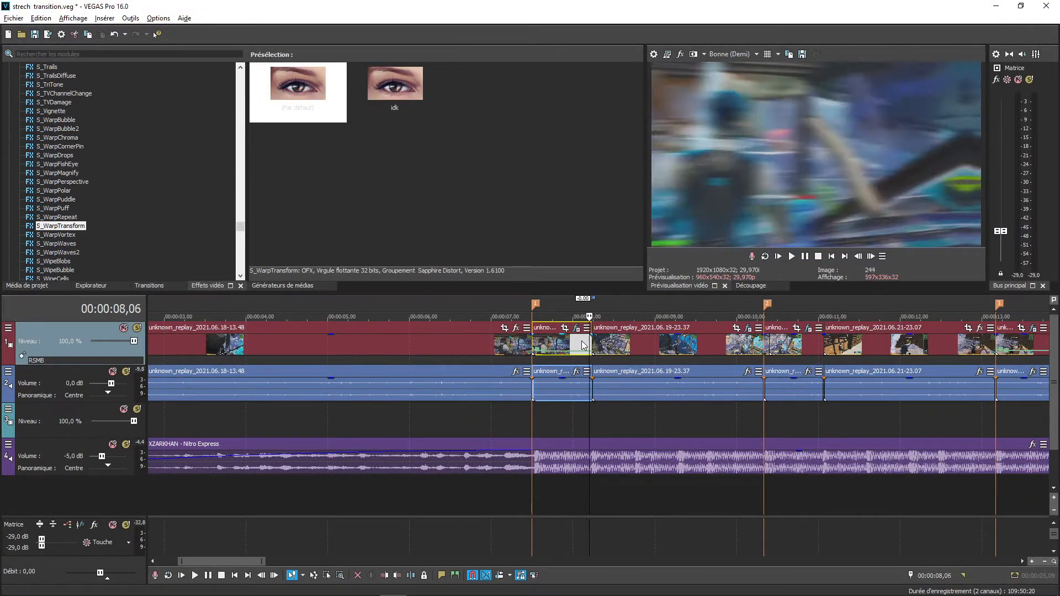
key("Left")
key("Left")
key("Left")
key("Left")
key("Left")
key("Left")
key("Left")
key("Left")
key("Left")
key("Left")
key("Left")
key("Left")
key("Left")
key("Left")
key("Left")
key("Left")
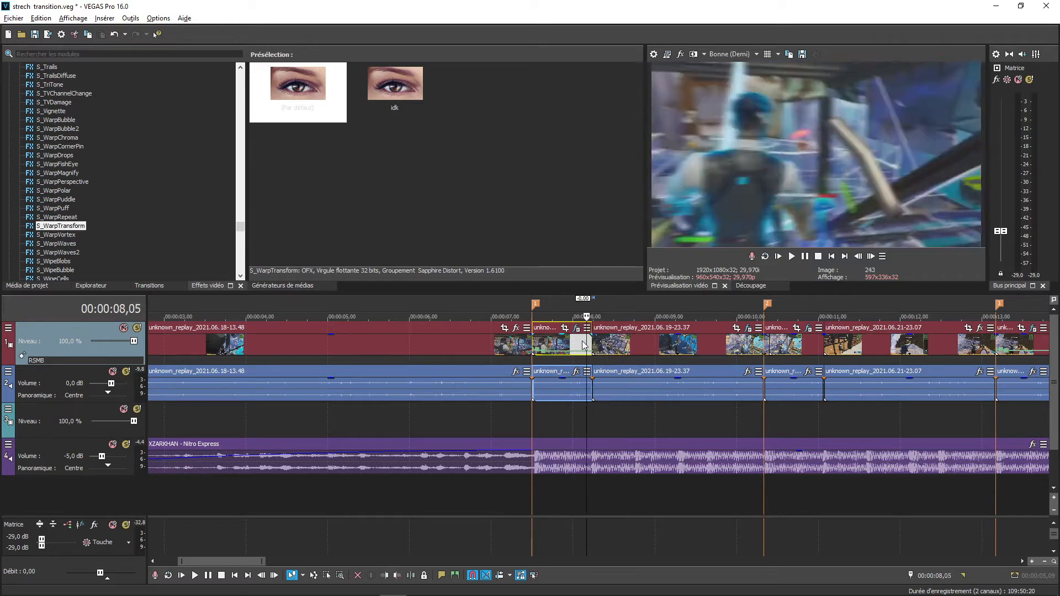
- Review the stretch transition again frame by frame, from the end of the short clip through the start of the clip after the cut
key("Right")
key("Right")
key("Right")
key("Right")
key("Right")
key("Right")
key("Right")
key("Right")
key("Right")
key("Right")
key("Right")
key("Right")
key("Right")
key("Right")
key("Left")
key("Left")
key("Left")
key("Left")
key("Right")
key("Right")
key("Right")
key("Right")
key("Right")
key("Right")
key("Right")
key("Right")
key("Right")
key("Right")
key("Right")
key("Right")
key("Right")
key("Right")
key("Right")
key("Left")
key("Left")
key("Left")
key("Left")
key("Left")
key("Left")
key("Left")
key("Left")
key("Left")
key("Left")
key("Left")
key("Left")
key("Left")
key("Left")
key("Left")
key("Left")
key("Left")
key("Left")
key("Left")
key("Left")
key("Right")
key("Right")
key("Right")
key("Right")
key("Right")
key("Right")
key("Right")
key("Right")
key("Right")
key("Right")
key("Right")
key("Right")
key("Right")
key("Right")
key("Right")
key("Right")
key("Right")
key("Right")
key("Right")
key("Right")
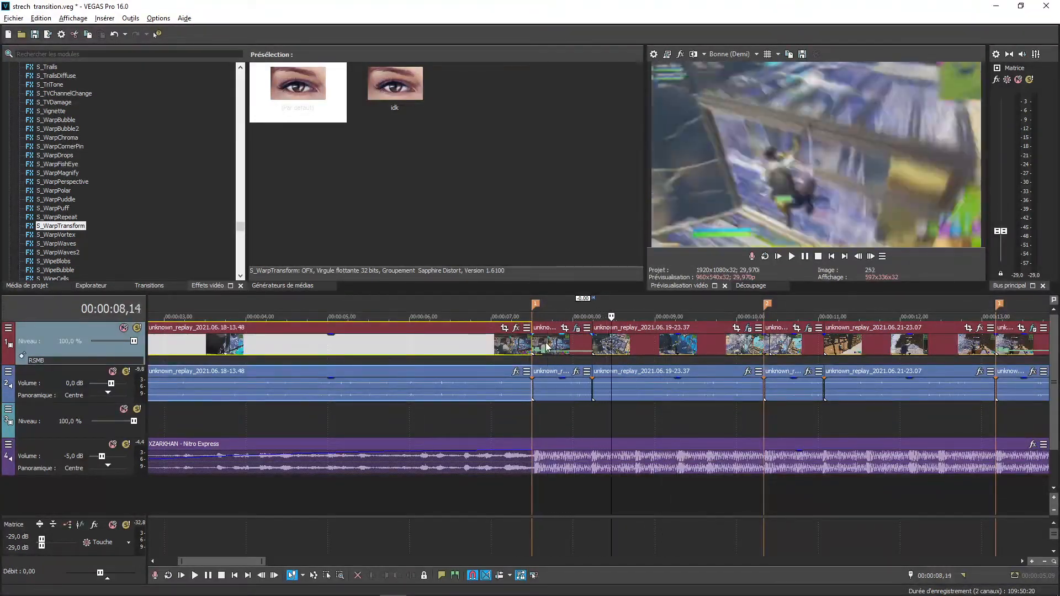
key("Left")
key("Left")
key("Left")
key("Left")
key("Left")
key("Left")
key("Left")
key("Left")
key("Left")
key("Left")
key("Left")
key("Left")
key("Left")
key("Left")
key("Left")
key("Left")
key("Left")
key("Left")
key("Right")
key("Right")
key("Right")
key("Right")
key("Right")
key("Right")
key("Right")
key("Right")
key("Right")
key("Right")
key("Right")
key("Right")
key("Right")
key("Right")
key("Right")
key("Right")
key("Right")
key("Right")
key("Right")
key("Right")
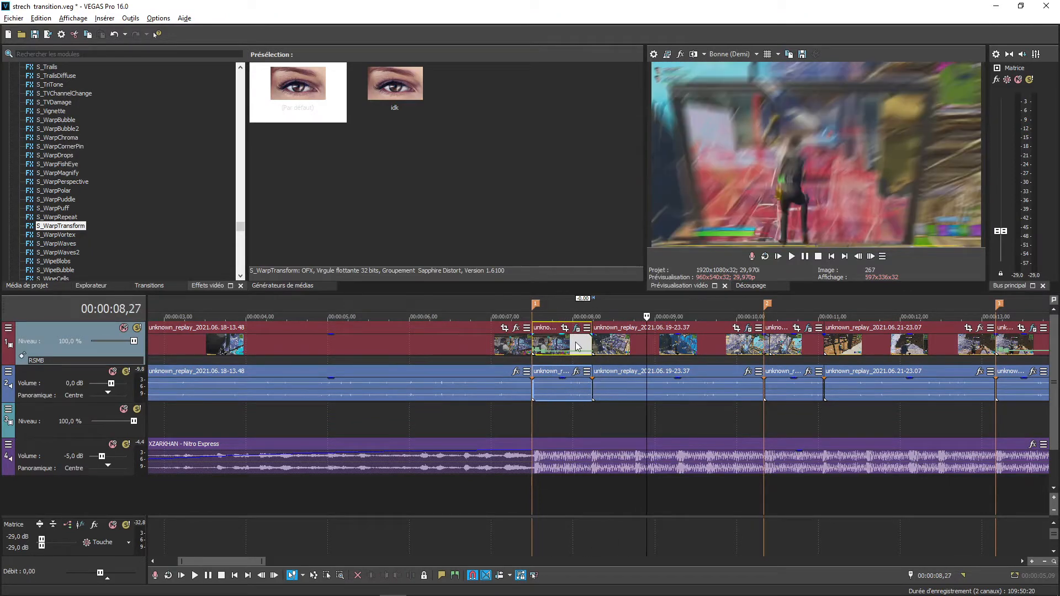
key("Left")
key("Left")
key("Left")
key("Left")
key("Left")
key("Left")
key("Left")
key("Left")
key("Left")
key("Left")
key("Left")
key("Left")
key("Left")
key("Left")
key("Left")
key("Left")
key("Left")
key("Left")
key("Left")
key("Left")
- Open the short clip's Pan/Crop settings and add a Position keyframe at 00:00:00,14, eight frames before its end
left_click(564, 328)
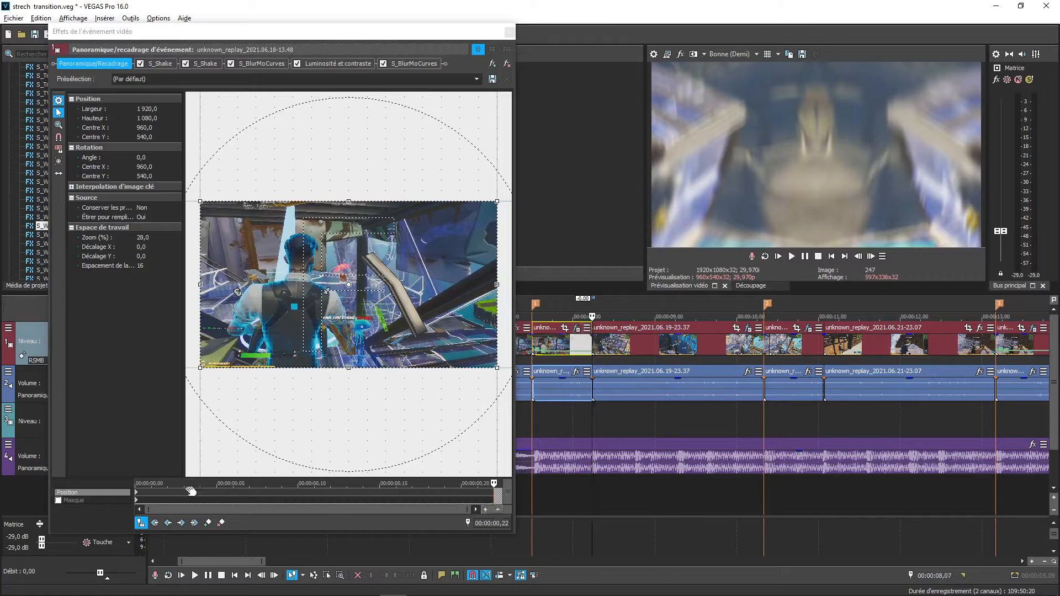
left_click(507, 523)
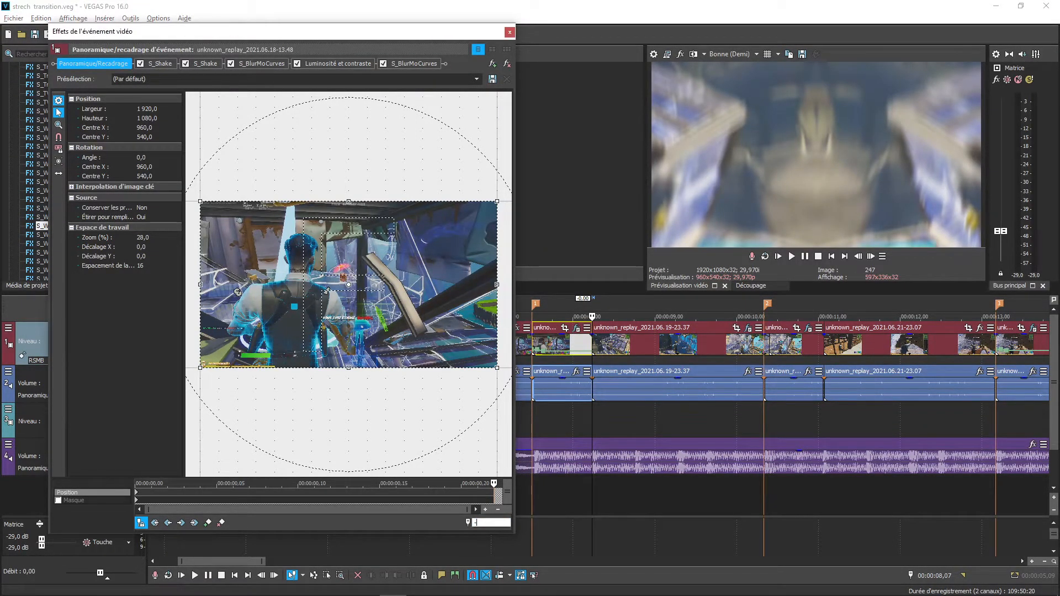
type("-8")
key("Return")
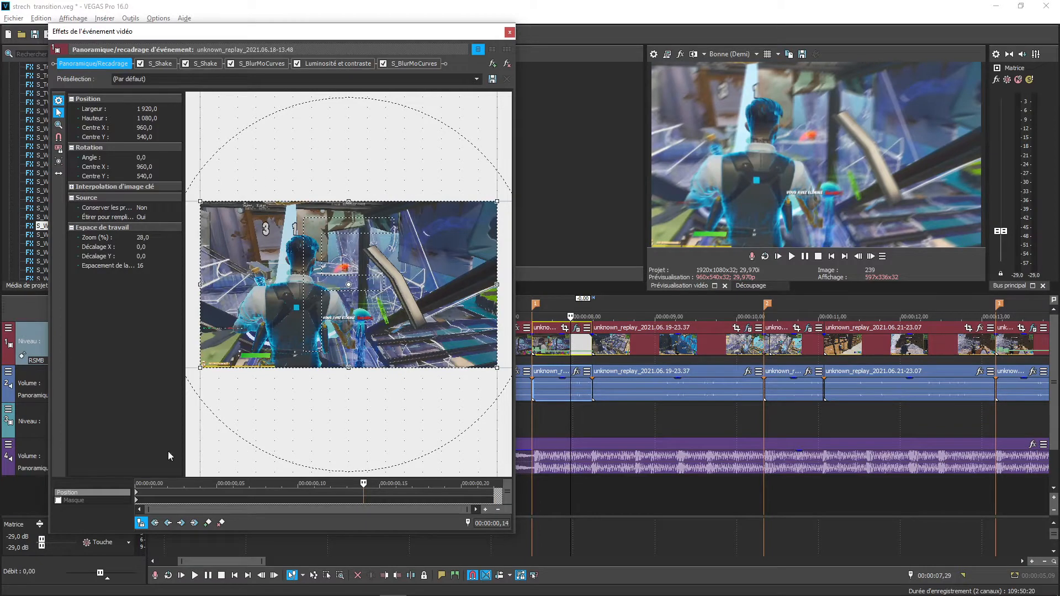
key("space")
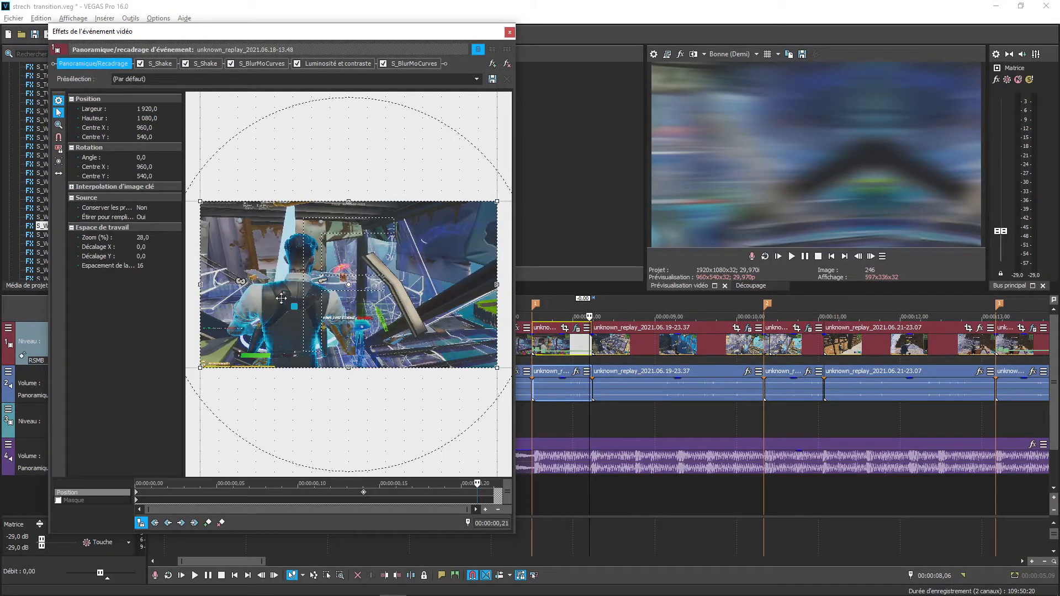
- Add a Position keyframe at 00:00:00,21 and narrow the crop to a full-height strip 193,9 wide against the image's right edge
left_click(208, 523)
left_click_drag(198, 285, 227, 288)
left_click_drag(400, 294, 466, 294)
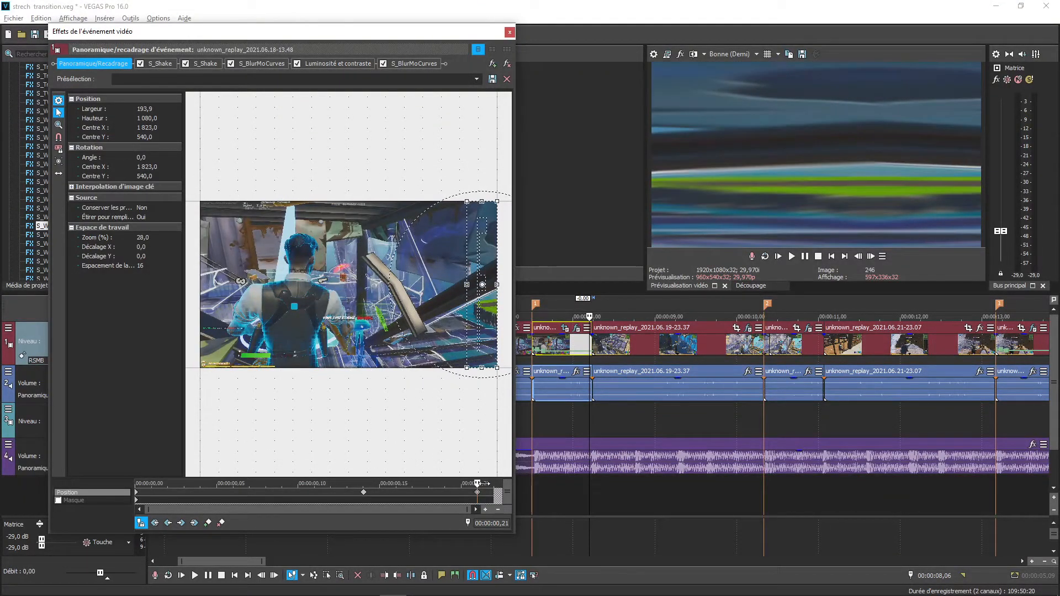
- Move the narrow-crop keyframe to the clip's last frame, and add a Position keyframe at 00:00:00,18 with Lent (slow) interpolation
left_click_drag(479, 493, 428, 503)
left_click(208, 522)
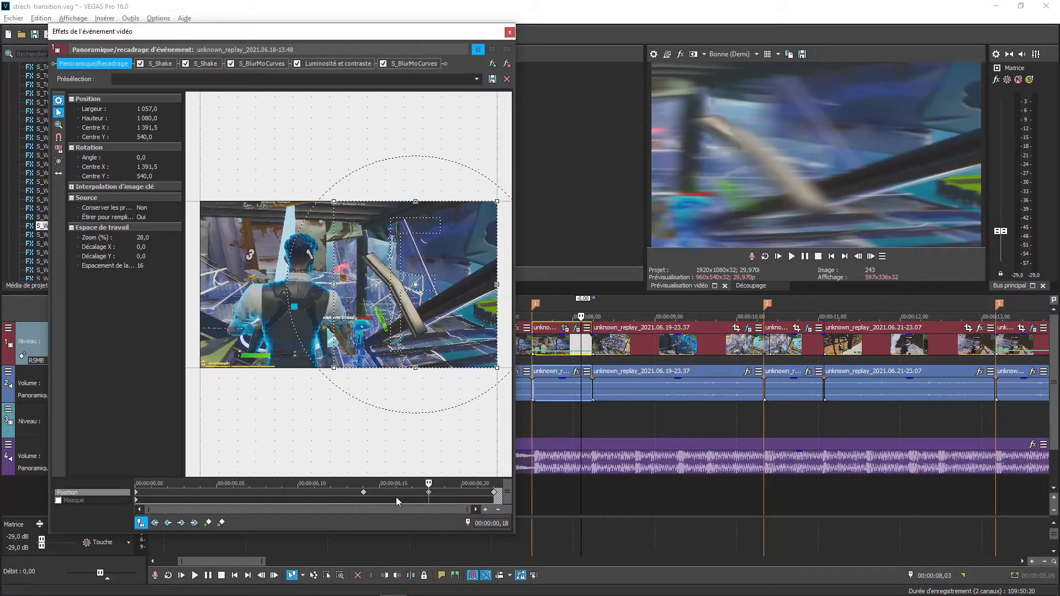
right_click(429, 493)
left_click(479, 451)
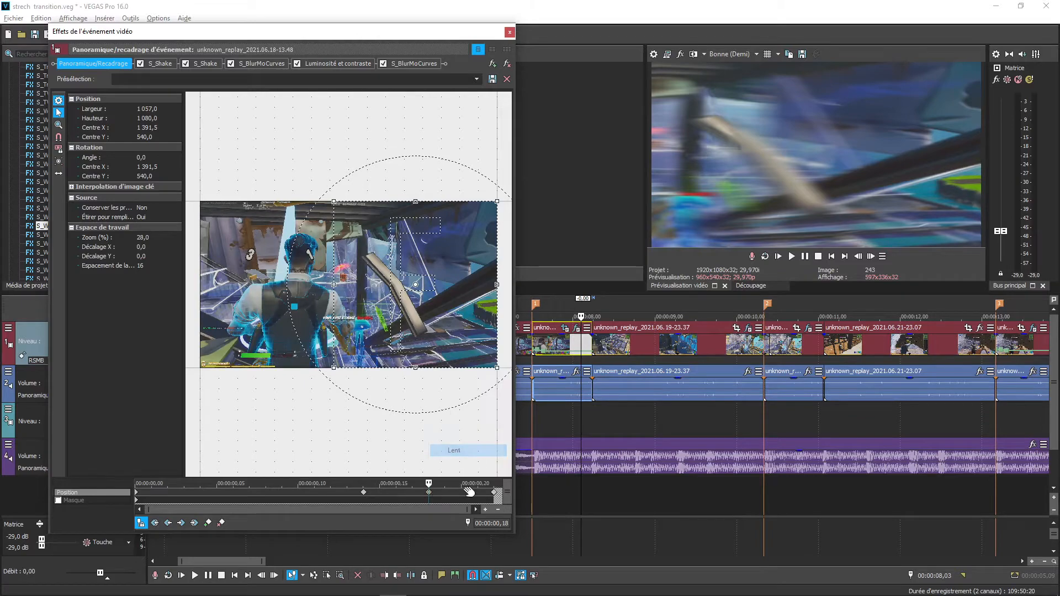
- Examine the horizontal crop stretch frame by frame between the Position keyframes near the end of the short clip
key("Left")
key("Left")
key("Left")
key("Left")
key("Left")
key("Left")
key("Right")
key("Right")
key("Right")
key("Right")
key("Right")
key("Right")
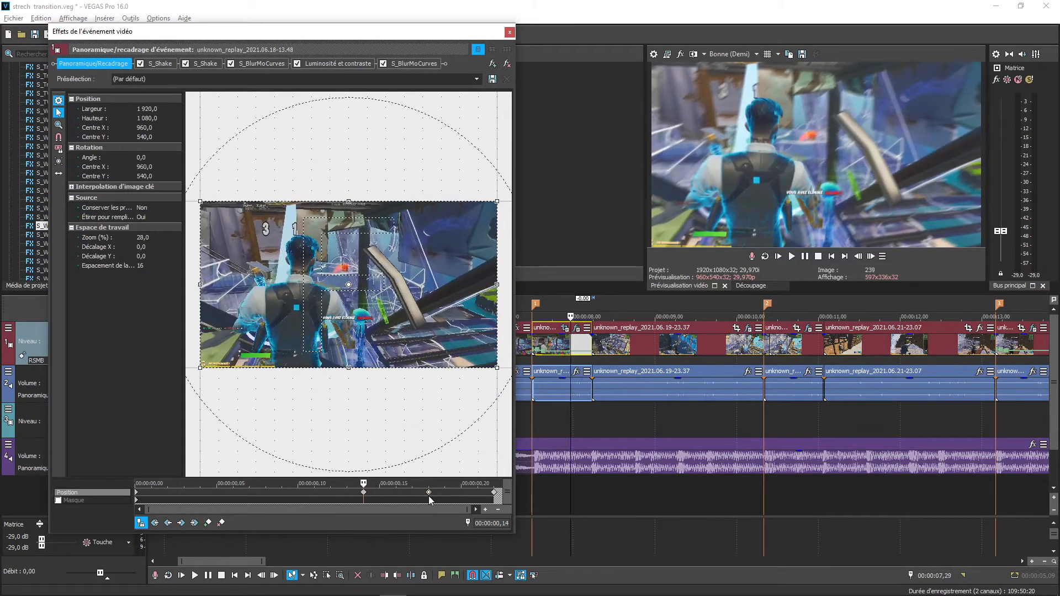
- Review the short clip's crop stretch by moving frame by frame across its final Position keyframes
key("Left")
key("Left")
key("Left")
key("Left")
key("Left")
key("Left")
key("Left")
key("Left")
key("Left")
key("Left")
key("Left")
key("Left")
key("Left")
key("Left")
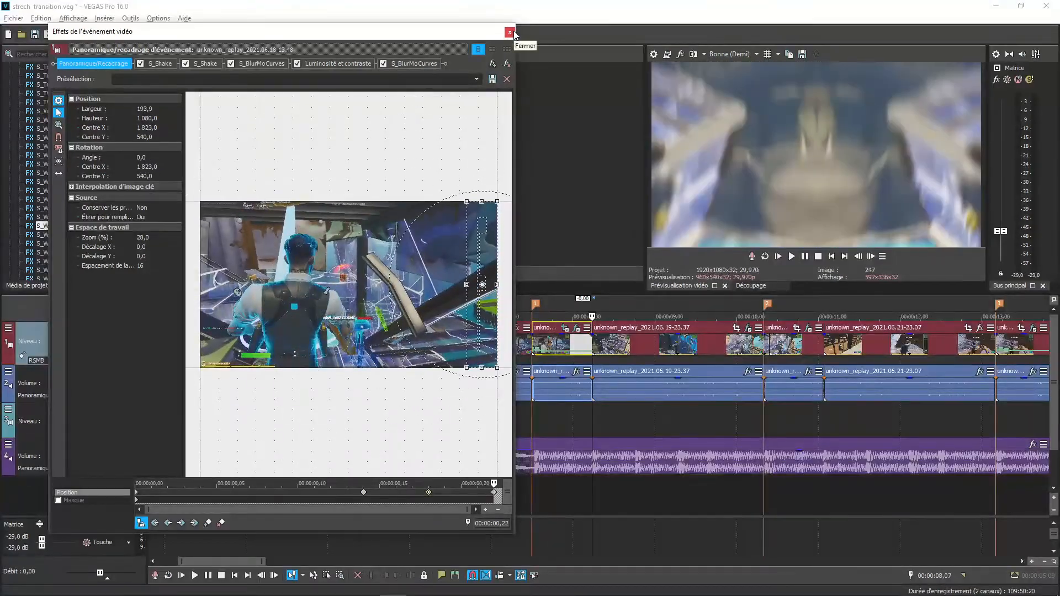
- In the following clip's Pan/Crop settings, narrow the first-frame crop to a full-height strip 201,1 wide against the image's left edge
left_click(511, 33)
left_click(736, 328)
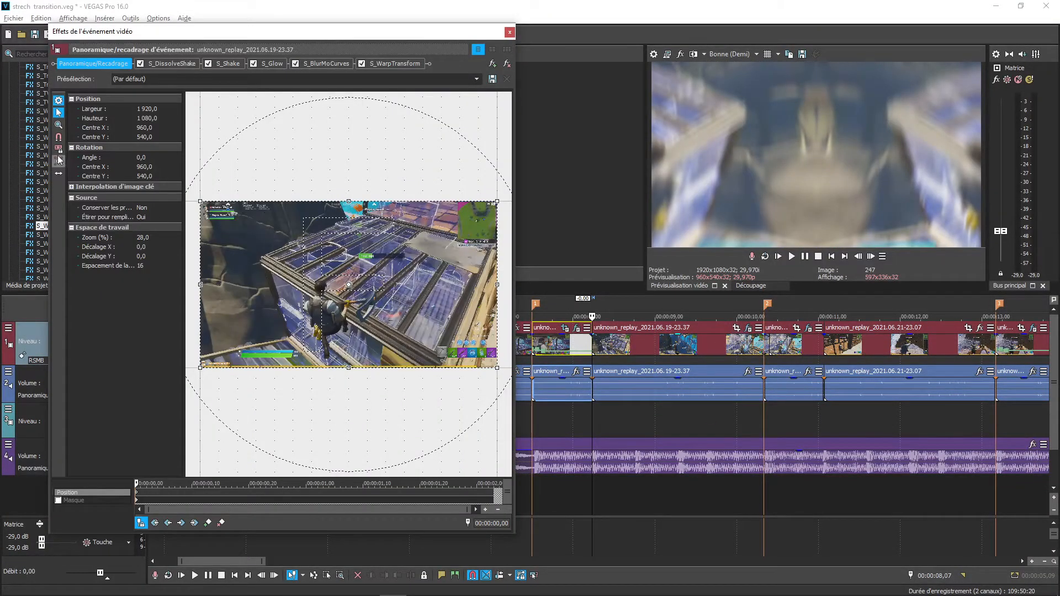
left_click_drag(499, 283, 232, 297)
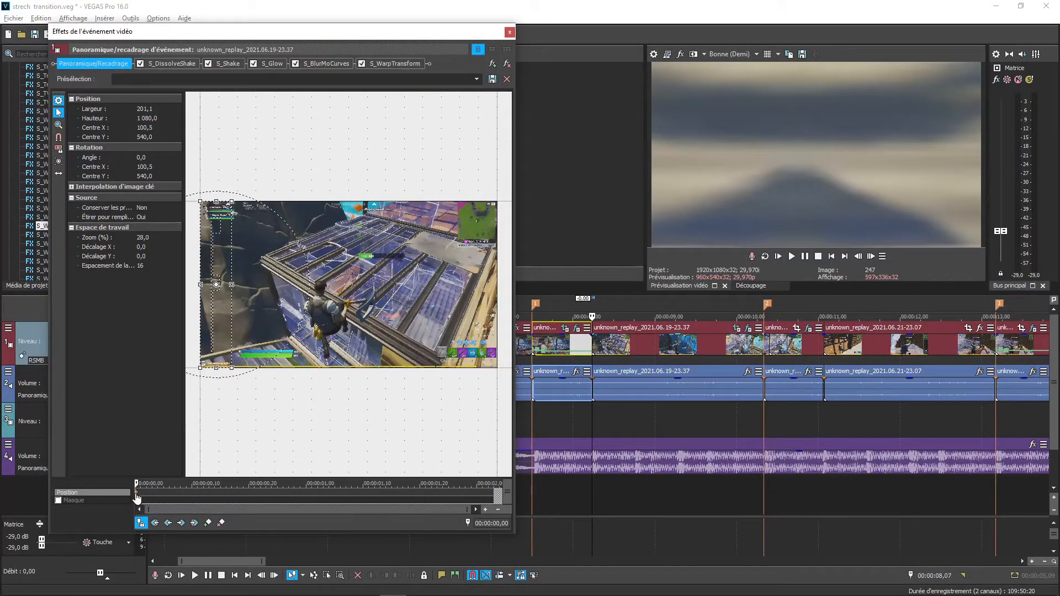
- Add a Position keyframe at 00:00:00,08 with the crop restored to the full frame
left_click_drag(138, 499, 180, 494)
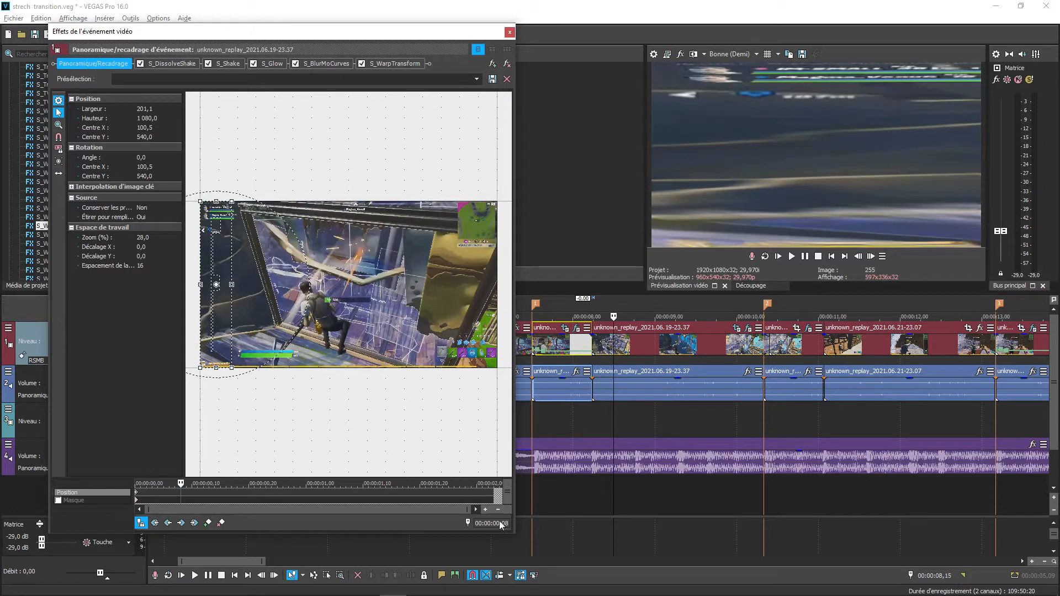
right_click(299, 346)
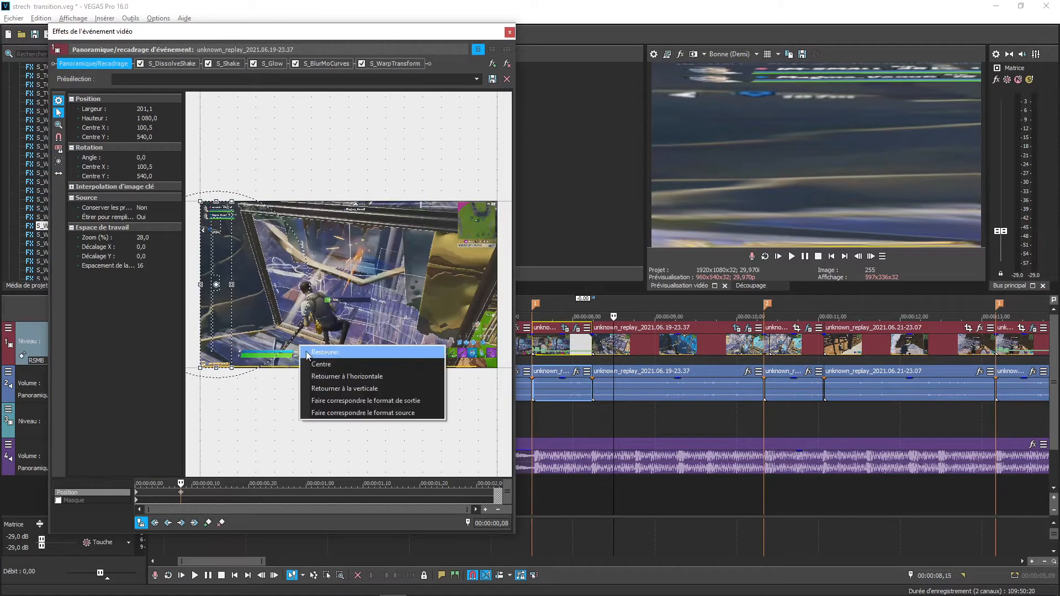
left_click(310, 353)
key("Left")
key("Left")
key("Left")
key("Left")
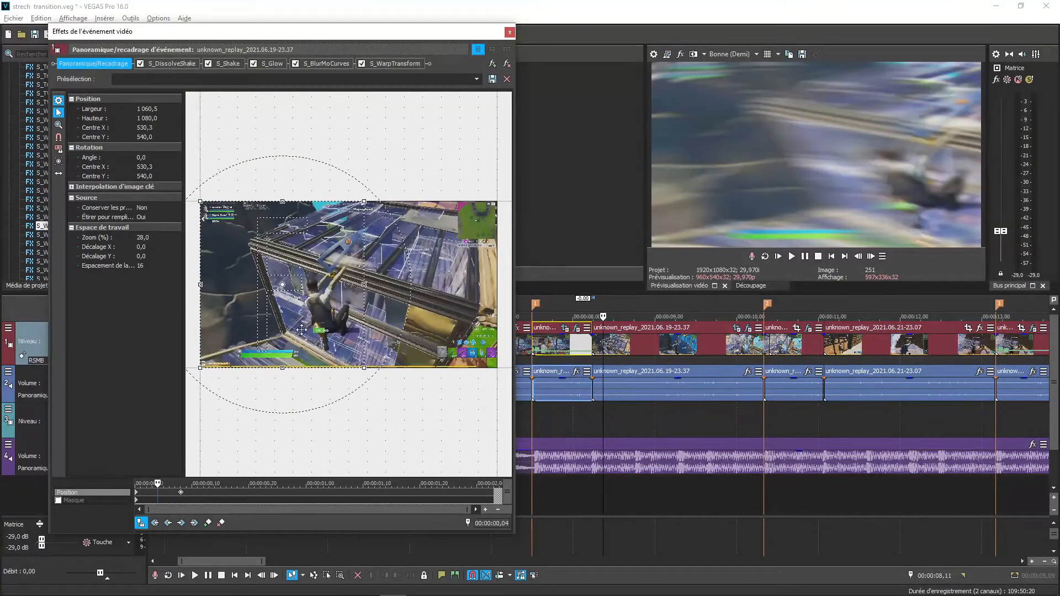
- Set the first Position keyframe to Rapide (fast) interpolation and add a Position keyframe at 00:00:00,04
right_click(332, 250)
left_click(138, 490)
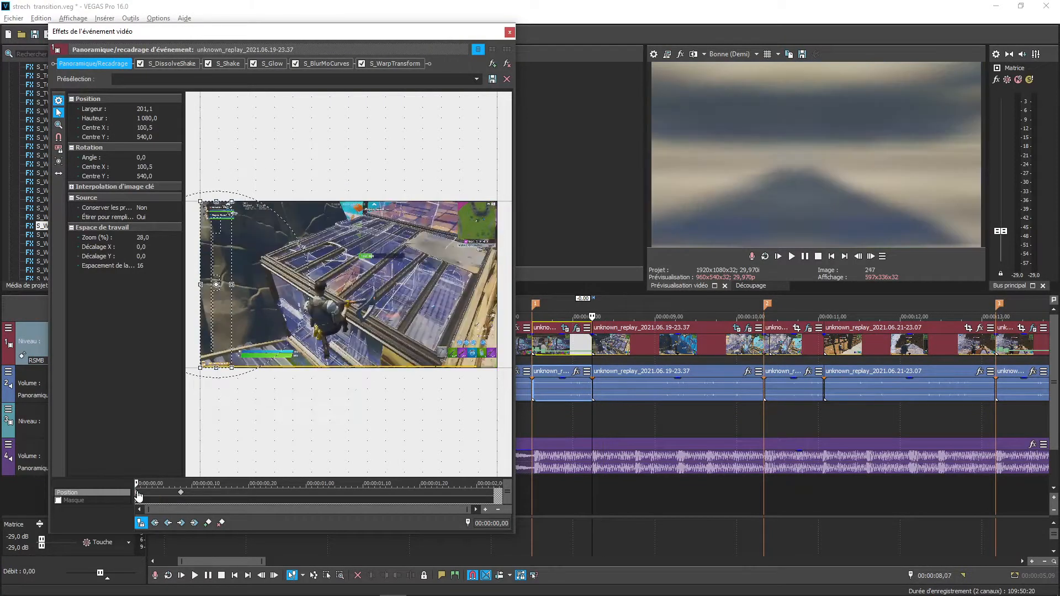
right_click(139, 491)
left_click(186, 439)
key("Right")
key("Right")
key("Right")
key("Right")
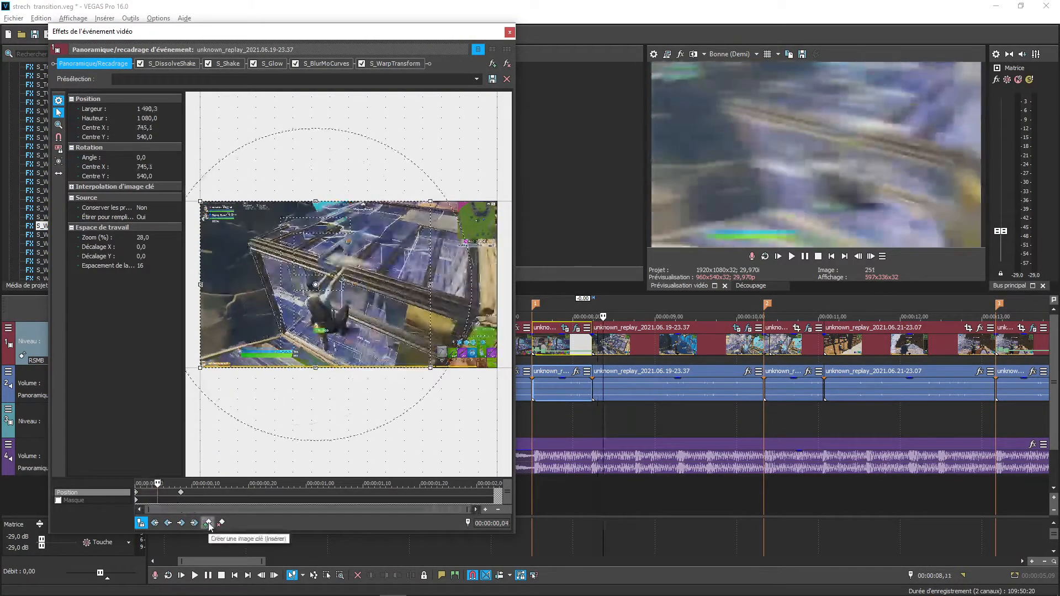
left_click(208, 522)
- Delete the Position keyframe at 00:00:00,04 and set the first keyframe back to Linéaire (linear) interpolation
right_click(158, 492)
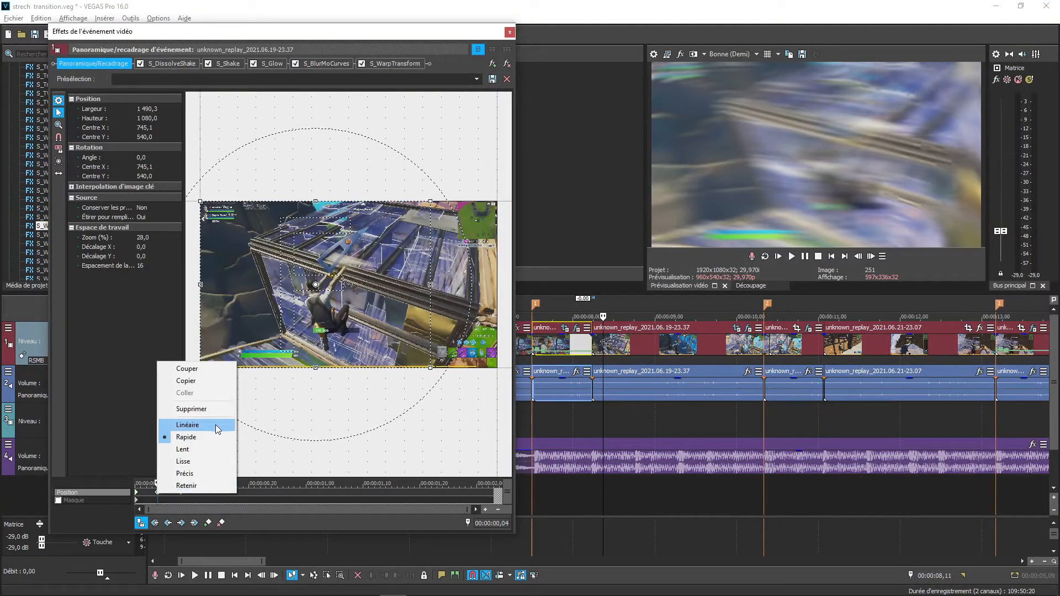
left_click(199, 409)
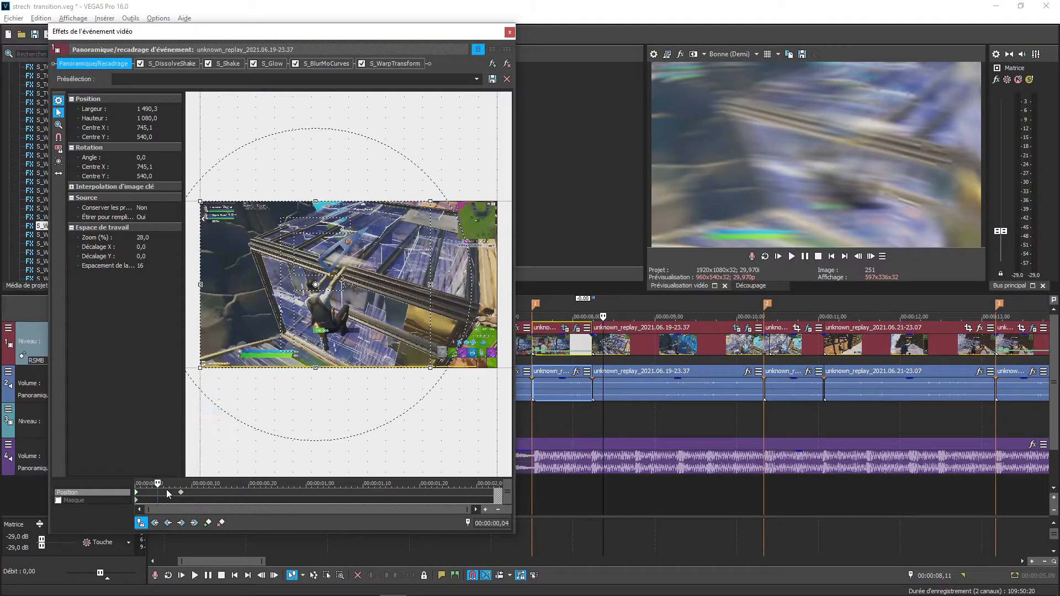
right_click(136, 493)
left_click(184, 426)
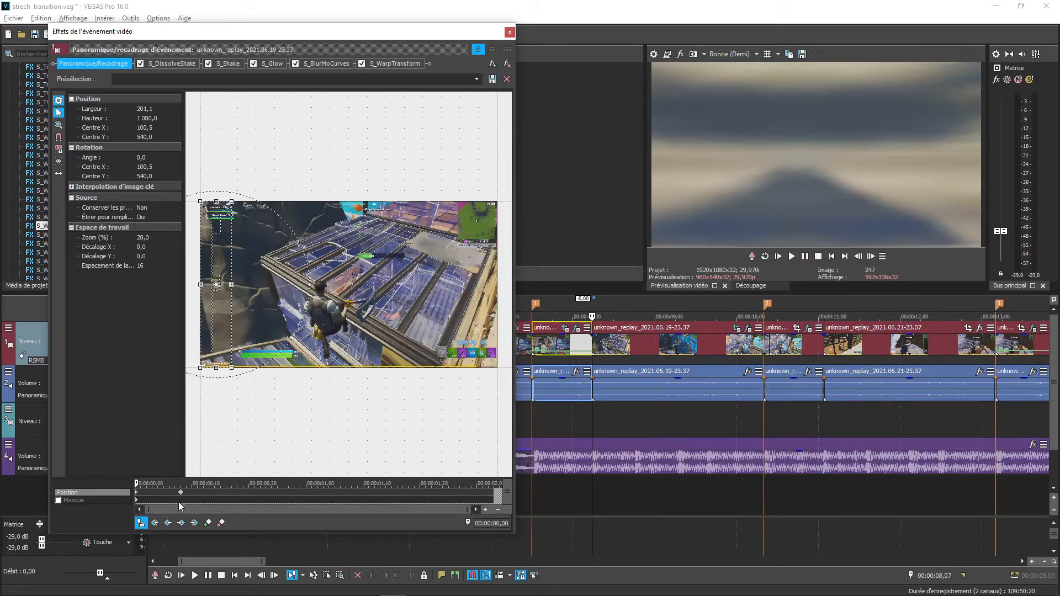
- Add a Position keyframe at 00:00:00,04 while the first keyframe uses linear interpolation
left_click(181, 493)
key("Left")
key("Left")
key("Left")
key("Right")
key("Right")
key("Right")
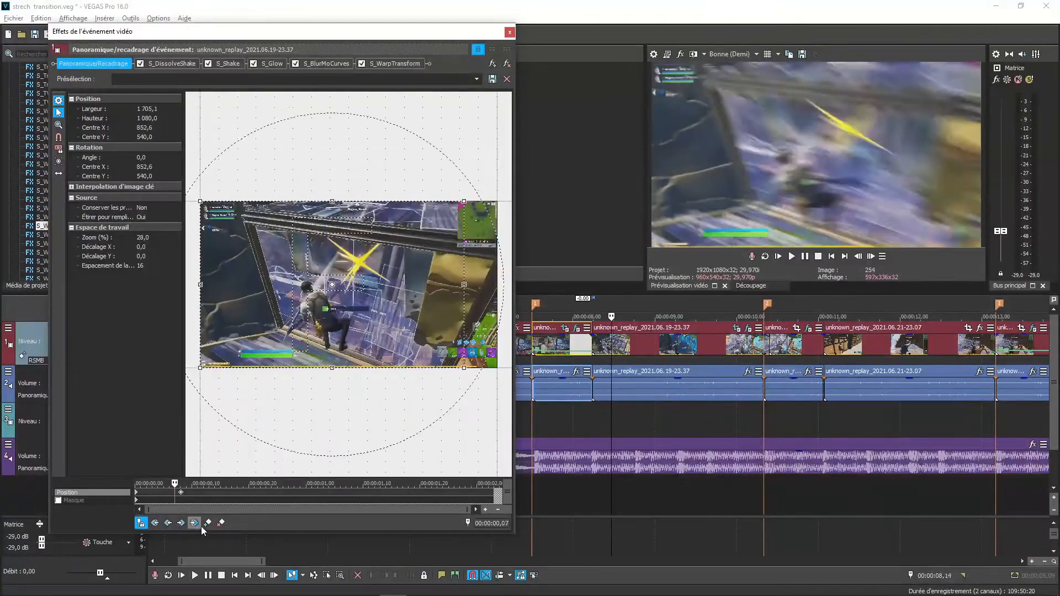
key("Left")
key("Left")
key("Left")
left_click(208, 522)
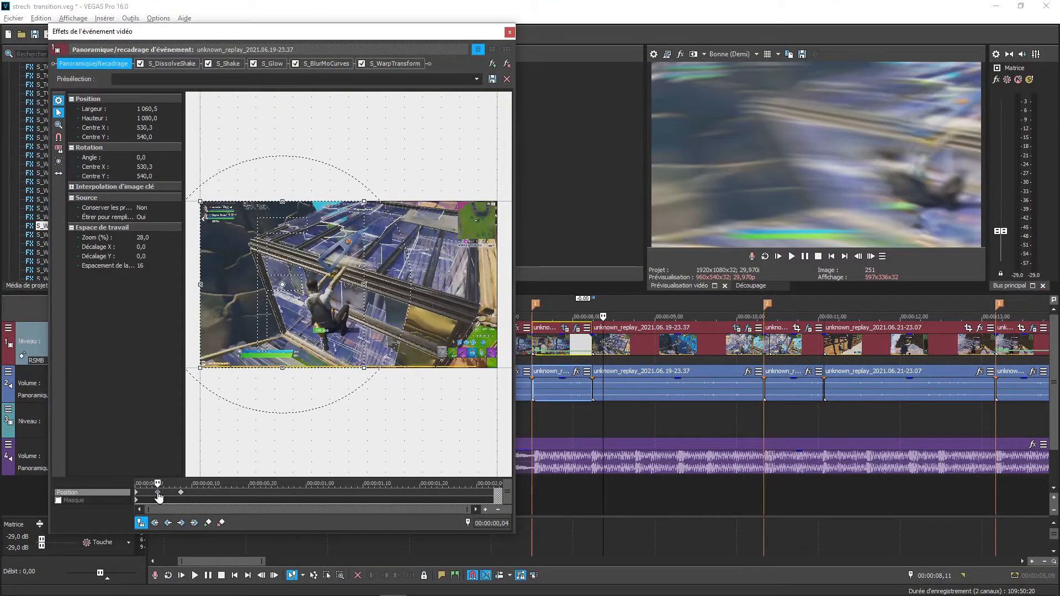
- Set the first Position keyframe to Rapide (fast) interpolation and close the clip's Pan/Crop settings
left_click(142, 496)
key("Left")
right_click(142, 495)
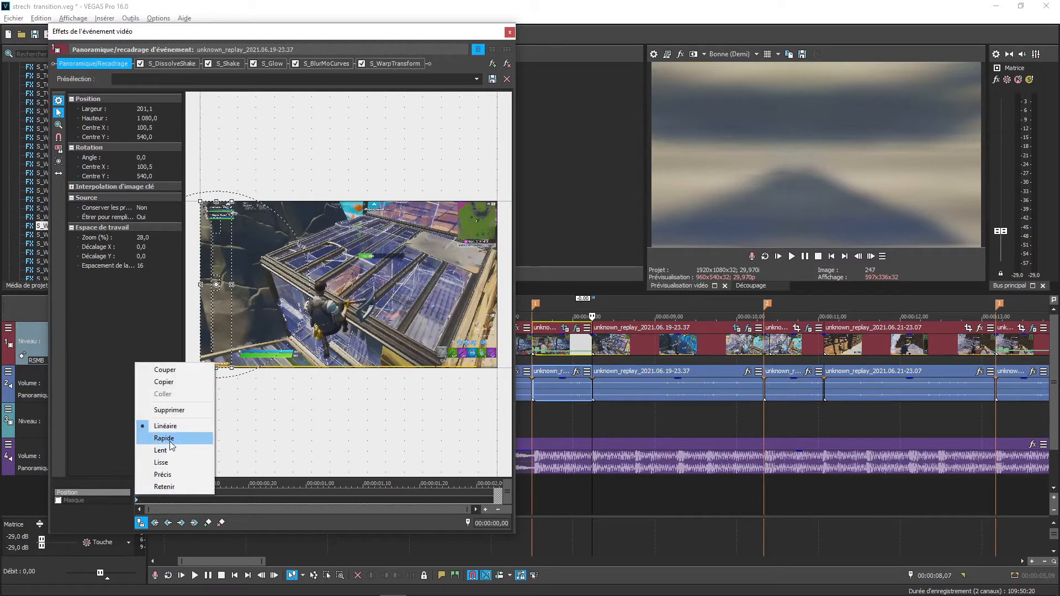
left_click(165, 438)
key("space")
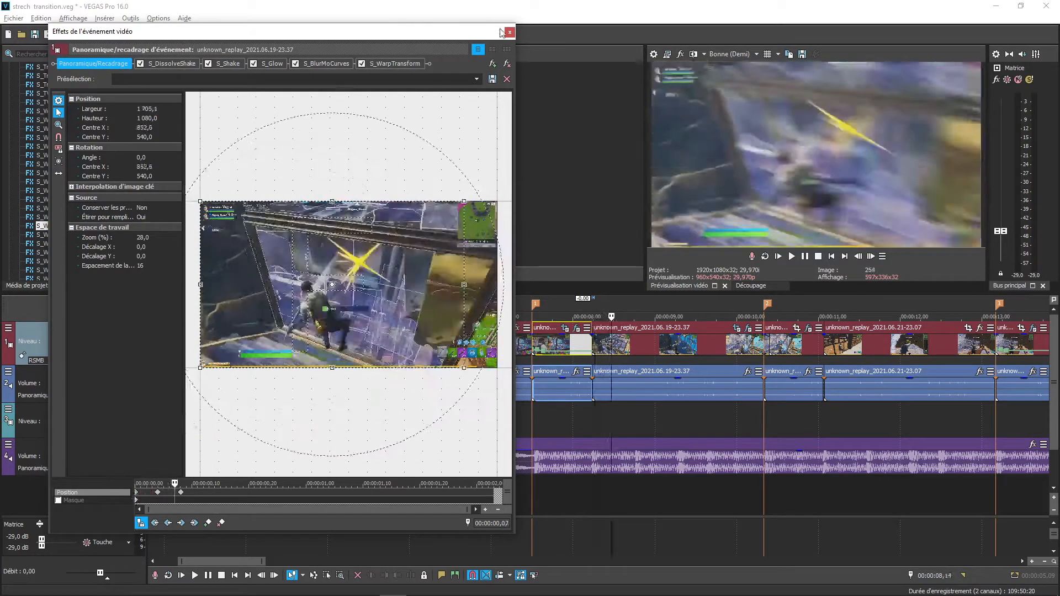
left_click(509, 33)
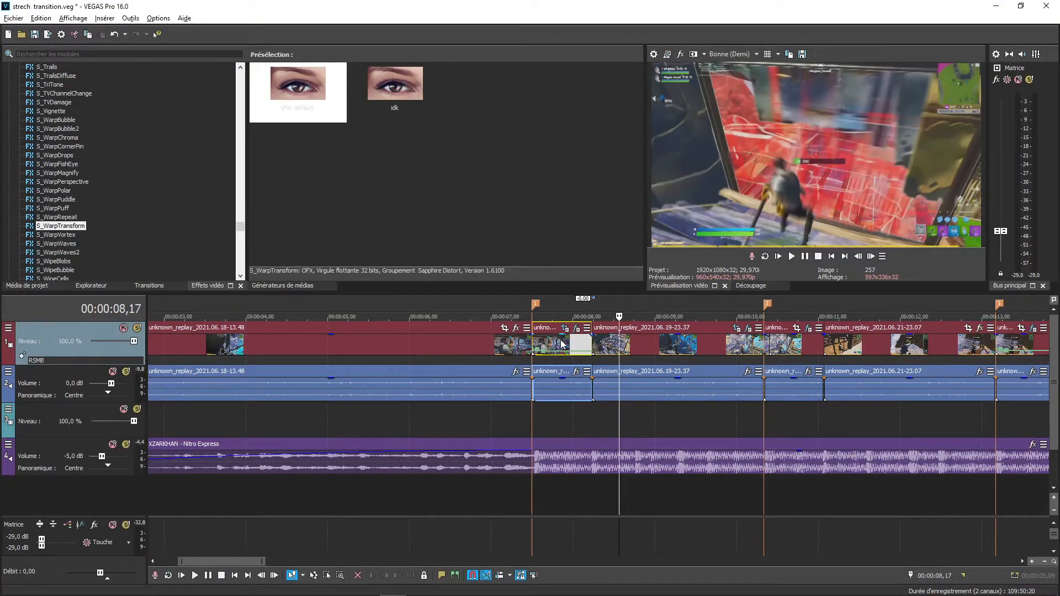
- Mark a loop region 00:00:01,17 long starting at marker 1 and play the transition across the cut
left_click(562, 343)
double_click(562, 344)
mouse_move(700, 312)
left_mouse_down()
mouse_move(624, 319)
mouse_move(532, 308)
left_mouse_up()
left_click_drag(624, 308, 660, 309)
left_click(668, 308)
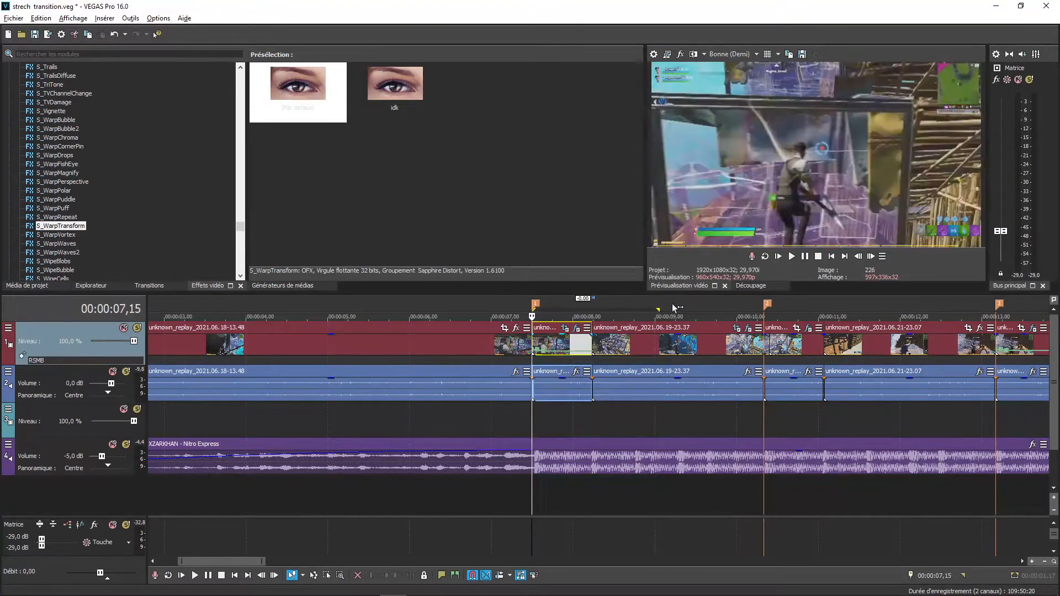
double_click(651, 311)
key("space")
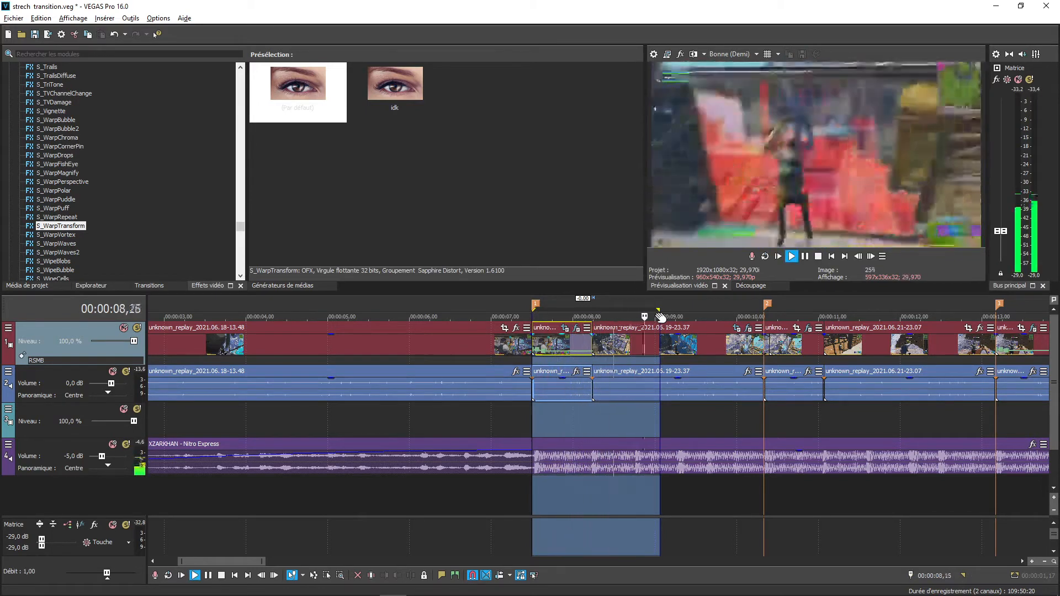
- Open the S_WarpTransform settings of the clip that follows the cut
left_click(582, 345)
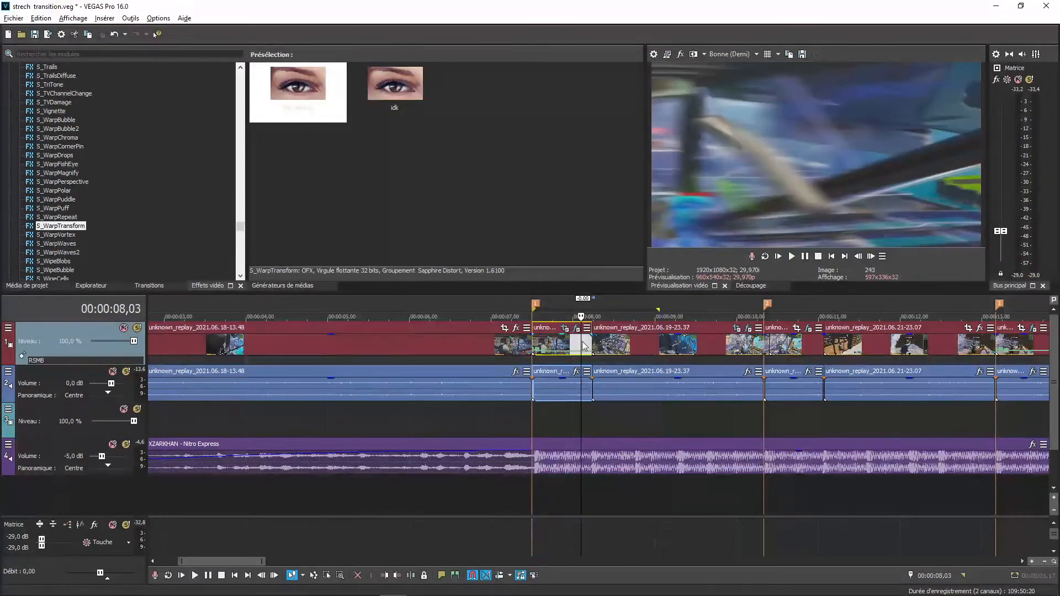
left_click(747, 329)
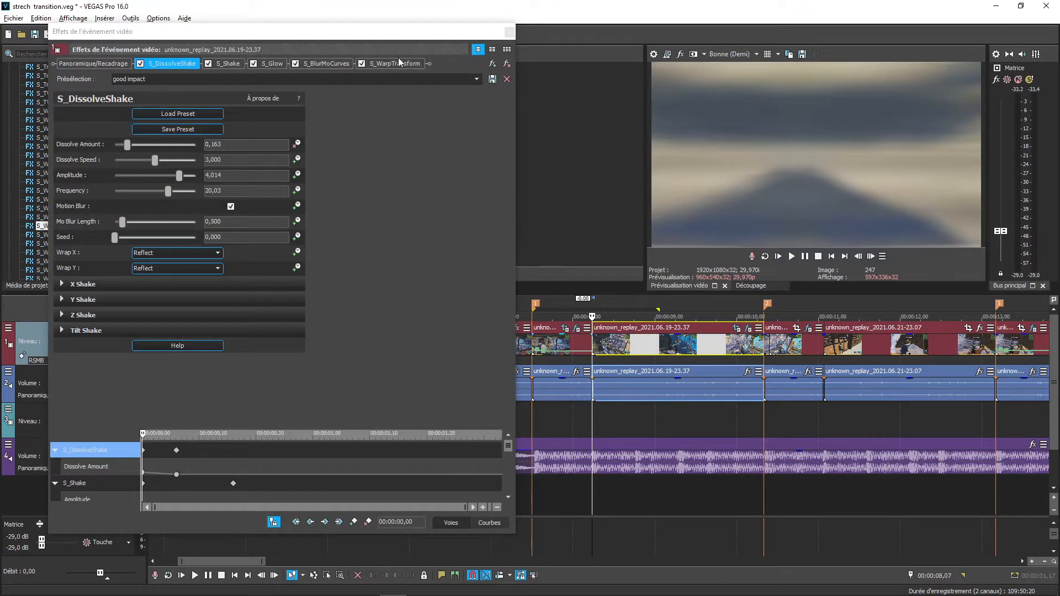
left_click(398, 62)
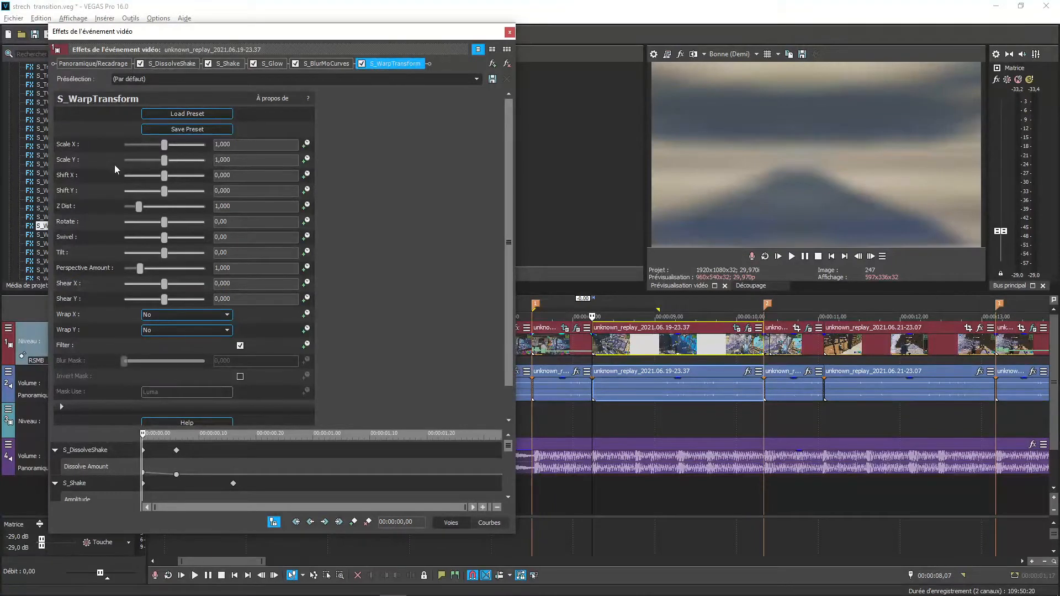
- Examine the stretch frame by frame over the short clip's last frames leading into the cut
left_click(549, 349)
key("Right")
key("Right")
key("Right")
key("Right")
key("Right")
key("Right")
key("Right")
key("Right")
key("Right")
key("Right")
key("Right")
key("Right")
key("Right")
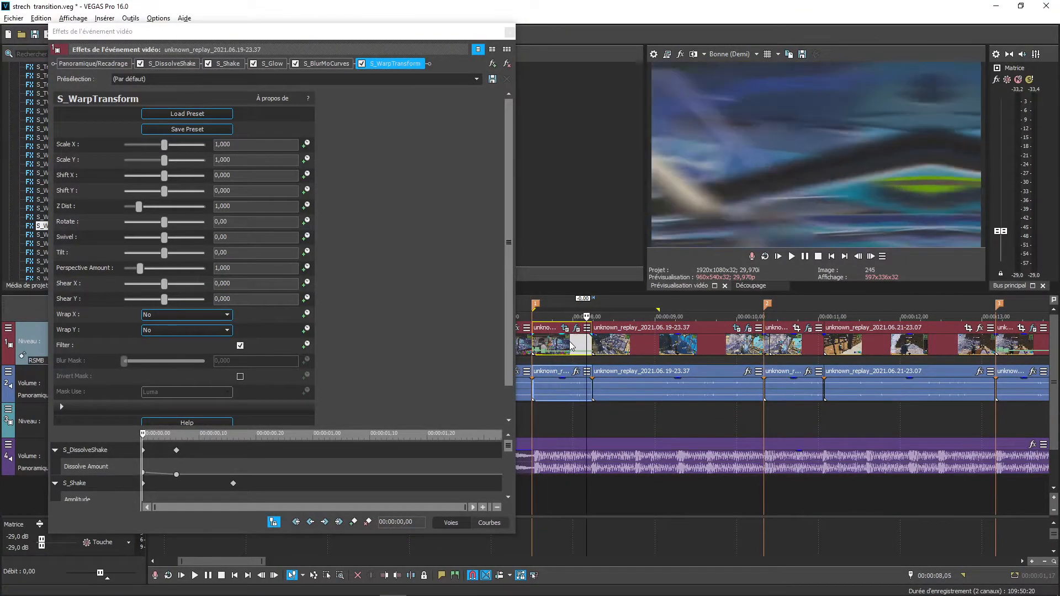
key("Left")
key("Left")
key("Right")
key("Right")
key("Right")
key("Left")
key("Left")
key("Right")
key("Right")
key("Right")
key("Right")
key("Right")
key("Right")
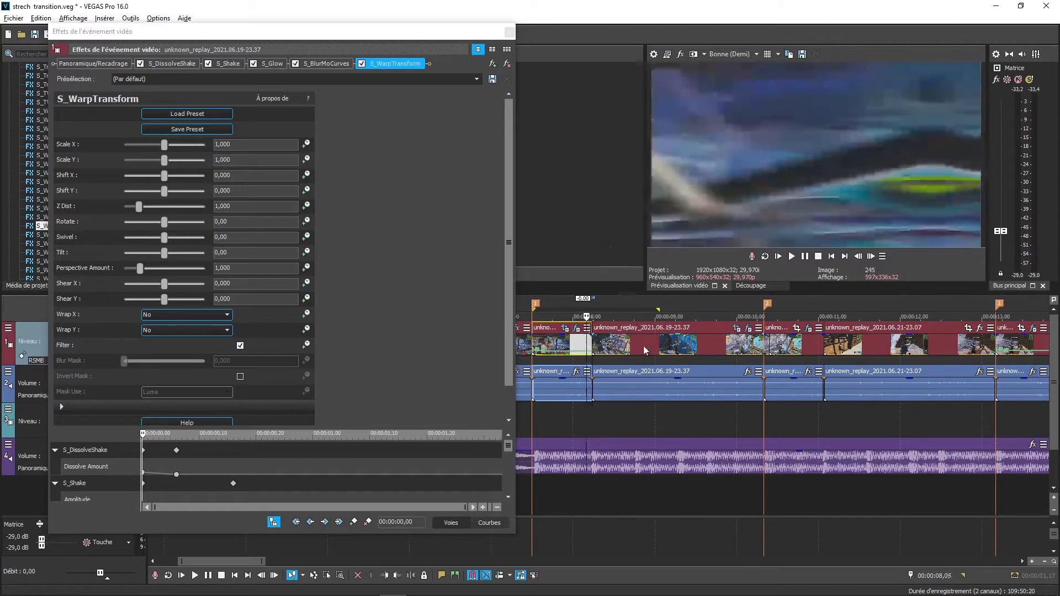
key("Right")
key("Right")
key("Right")
key("Right")
- At the following clip's first frame, set S_WarpTransform Scale X to 1,125 and enable animation for Scale X and Scale Y
left_click(594, 345)
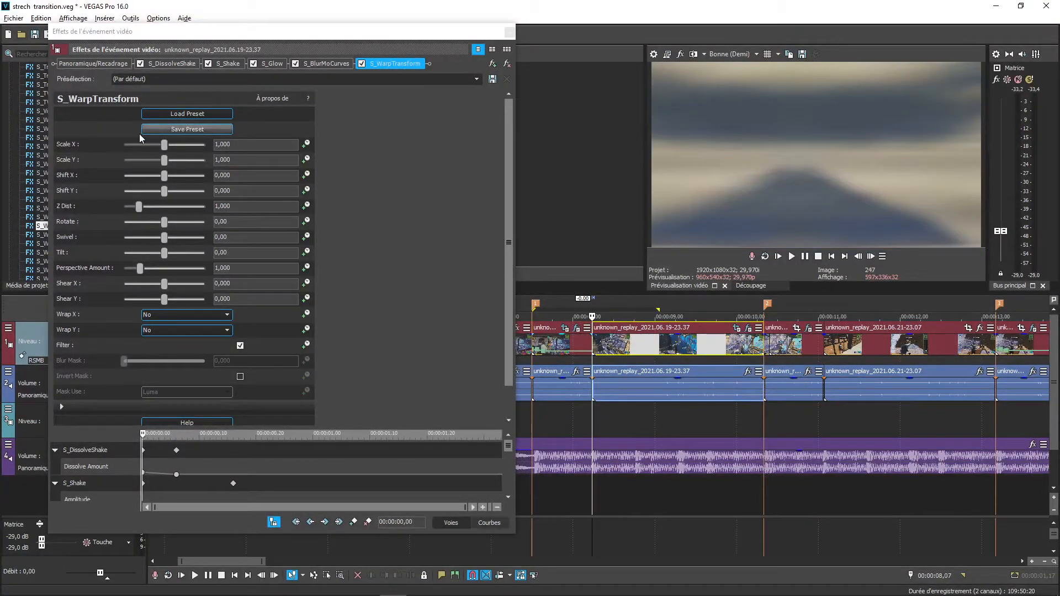
left_click_drag(163, 146, 168, 146)
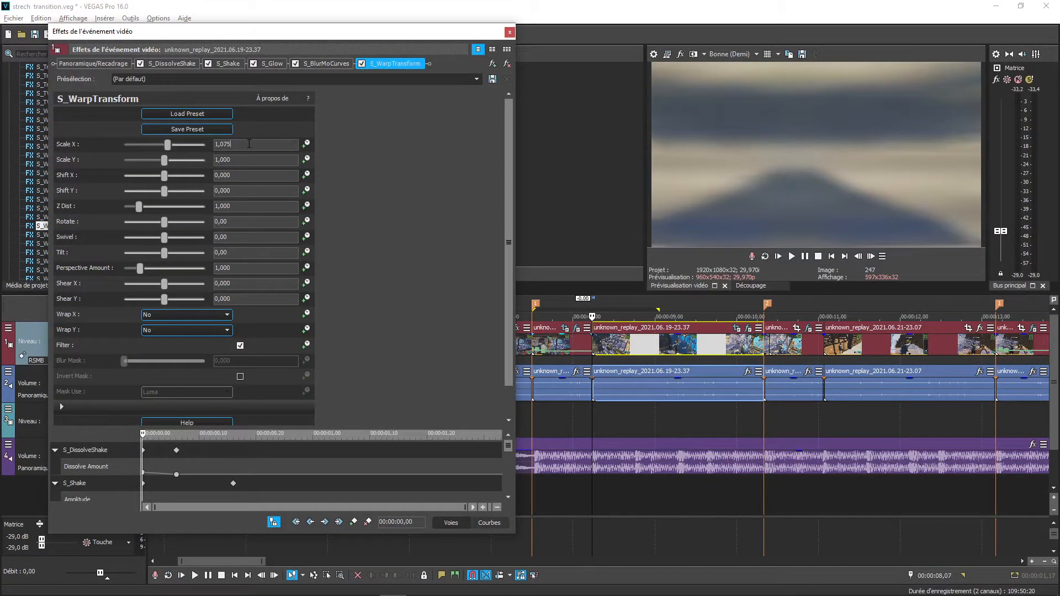
key("Return")
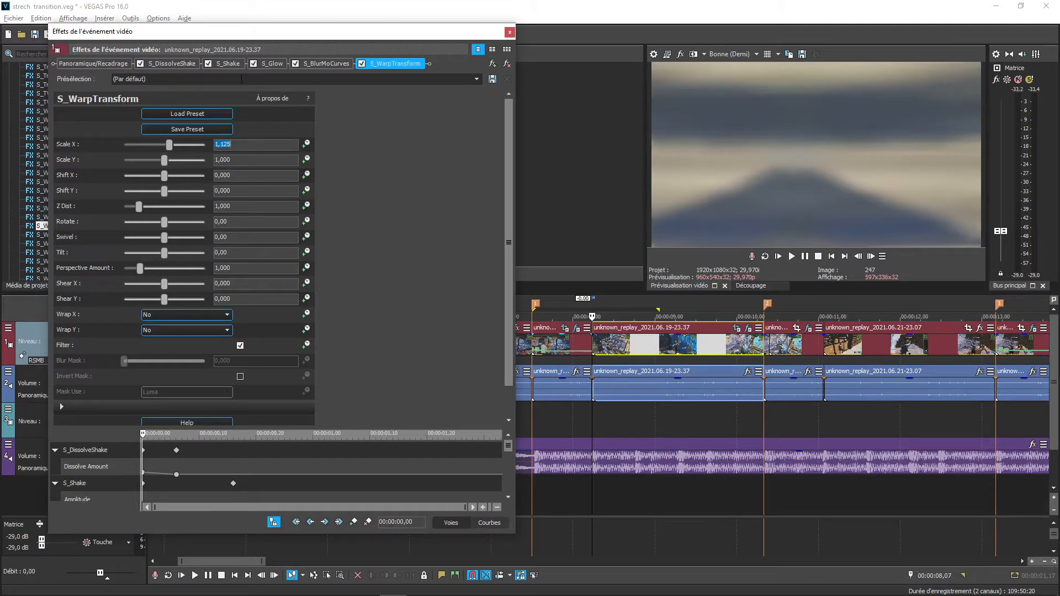
left_click(307, 144)
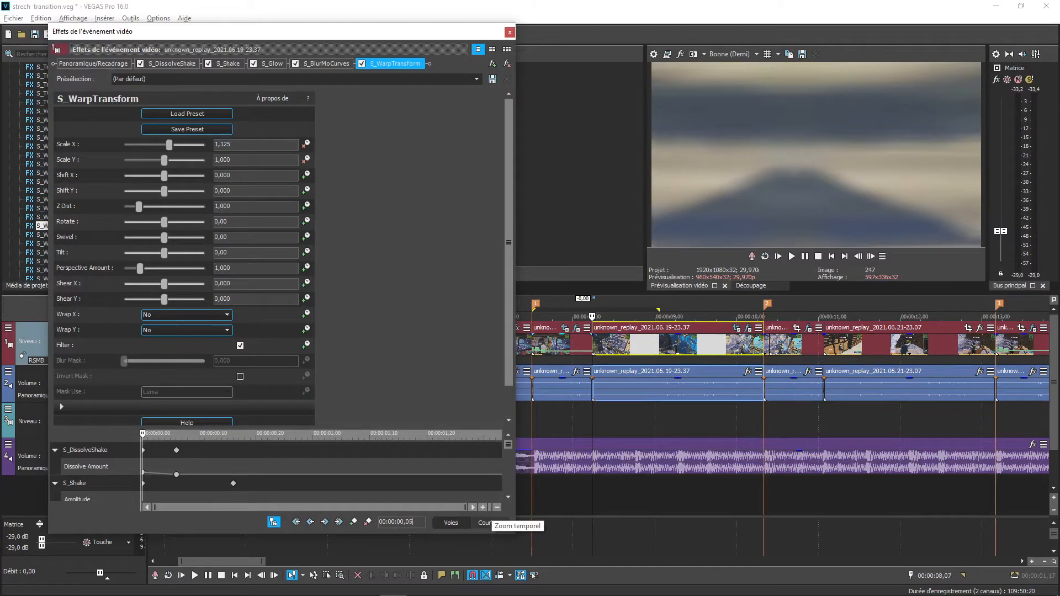
- Add S_WarpTransform keyframes at 00:00:00,05 with Scale X at 1,035 and Scale Y at 1,125
key("Return")
left_click(248, 147)
key("BackSpace")
key("BackSpace")
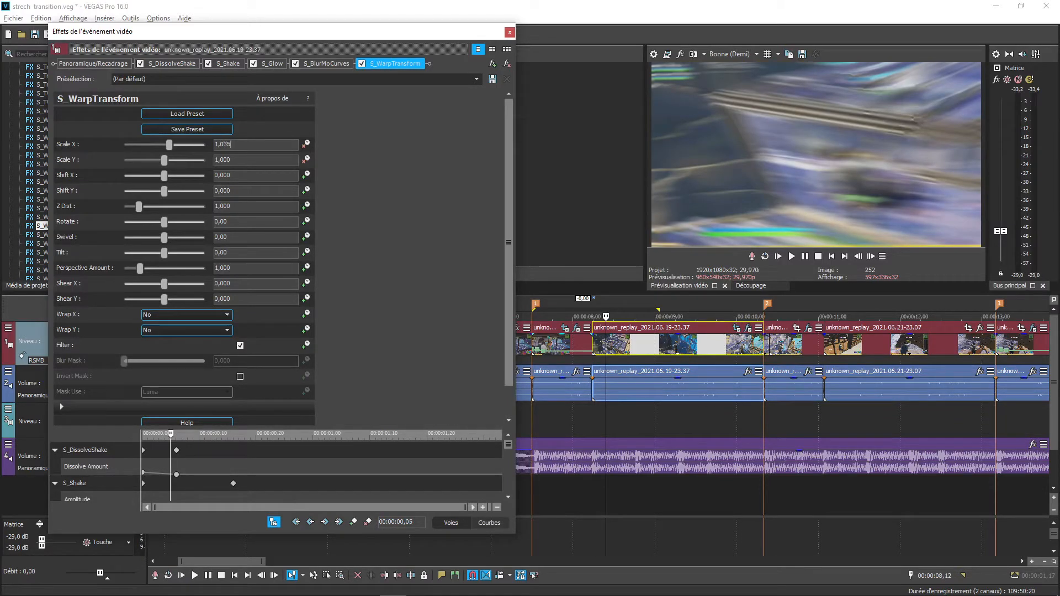
key("Return")
type("1,125")
key("Return")
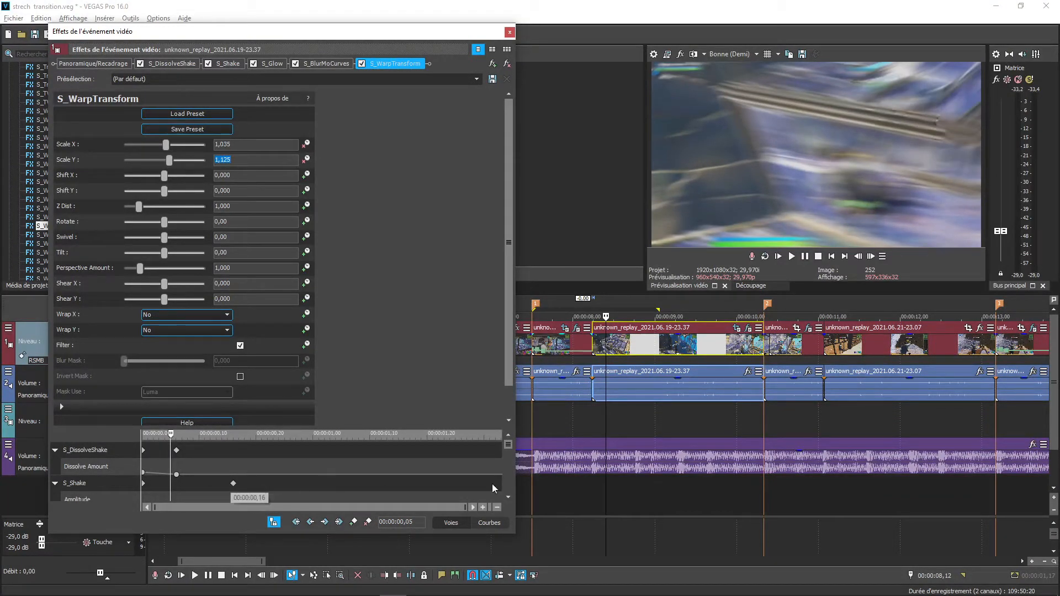
- Add S_WarpTransform keyframes at 00:00:00,11 with Scale Y reset to 1,000 and Scale X at 1,040
left_click_drag(507, 446, 507, 486)
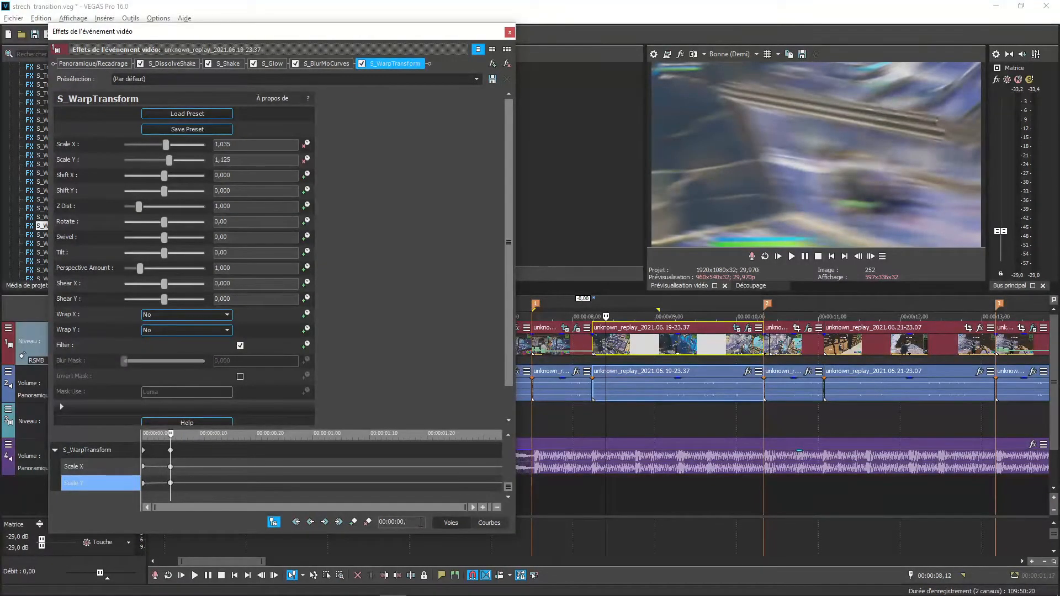
type("11")
key("Return")
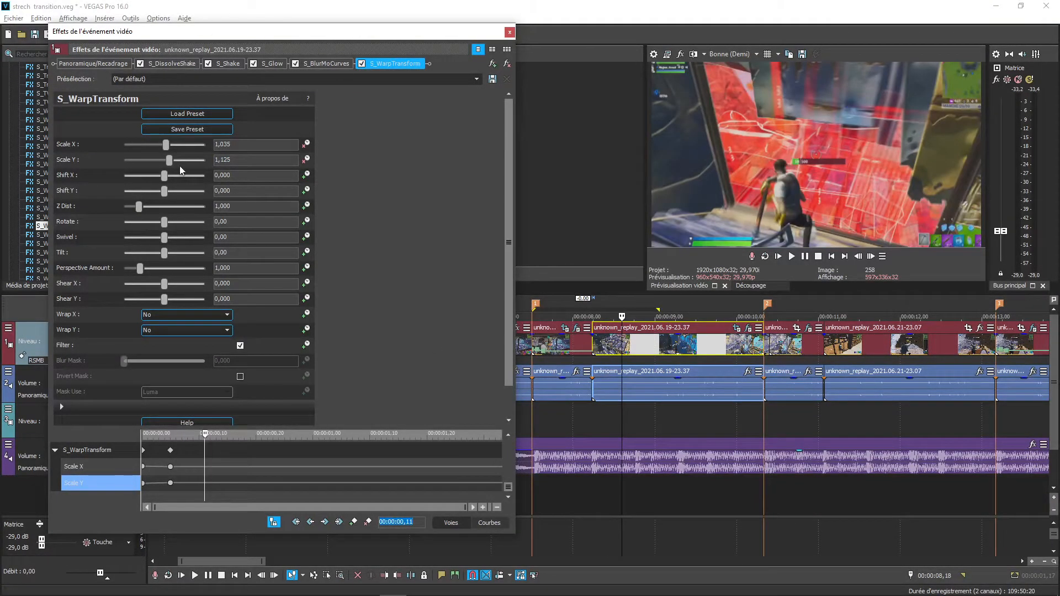
left_click_drag(174, 160, 172, 161)
double_click(169, 160)
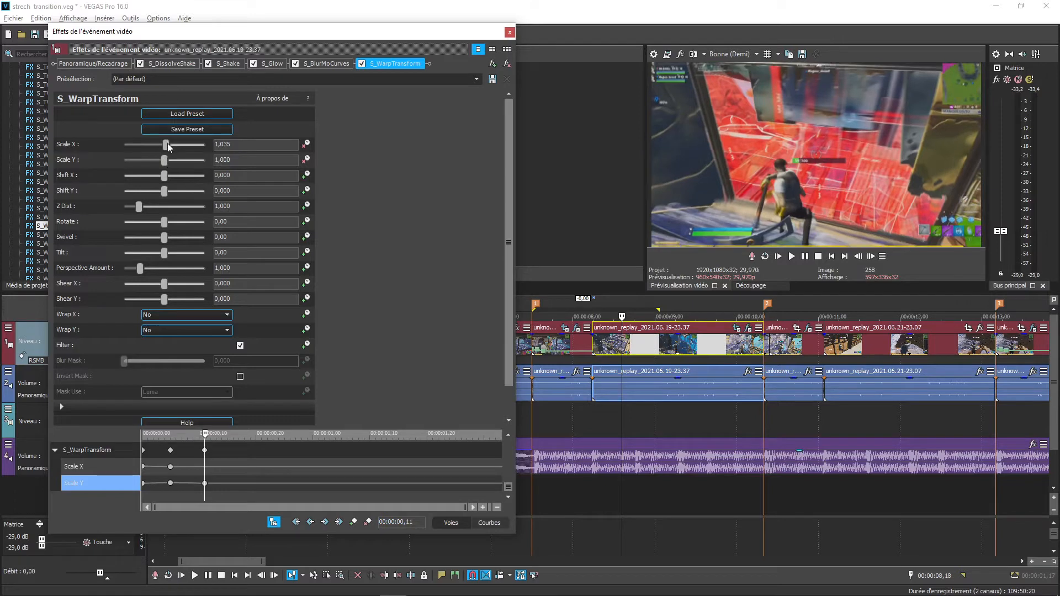
left_click(247, 144)
type("1,6")
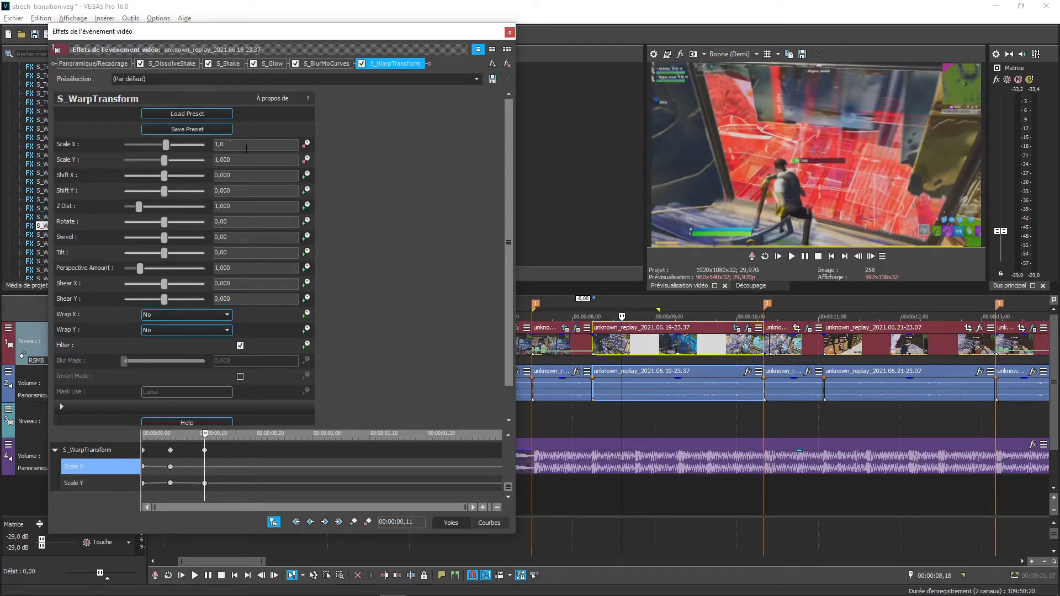
key("Return")
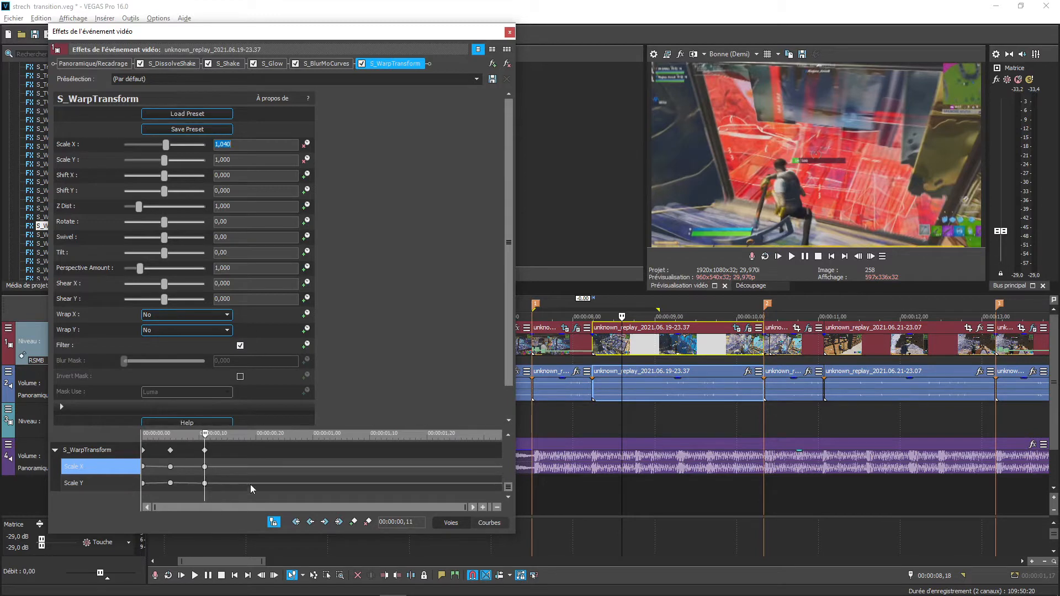
- Add an S_WarpTransform keyframe at 00:00:00,20 with Scale X reset to 1,000
type("0")
key("Return")
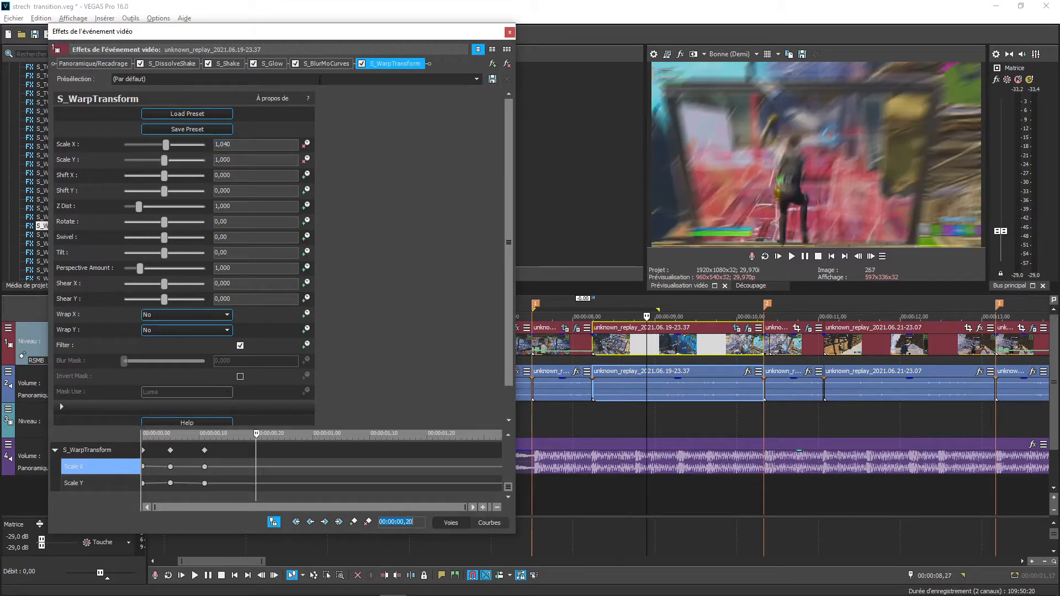
double_click(168, 146)
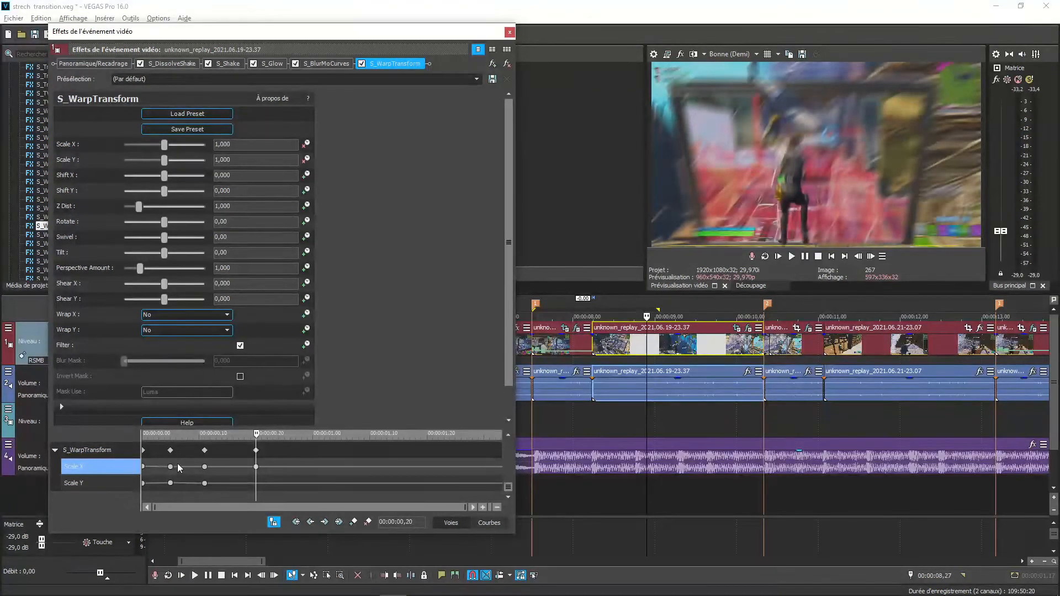
- Set the first Scale X and Scale Y keyframes to slow fade (Fondu lent) and the remaining ones to smooth fade (Fondu lisse)
left_click(143, 468)
left_click(143, 483, "ctrl")
right_click(143, 482)
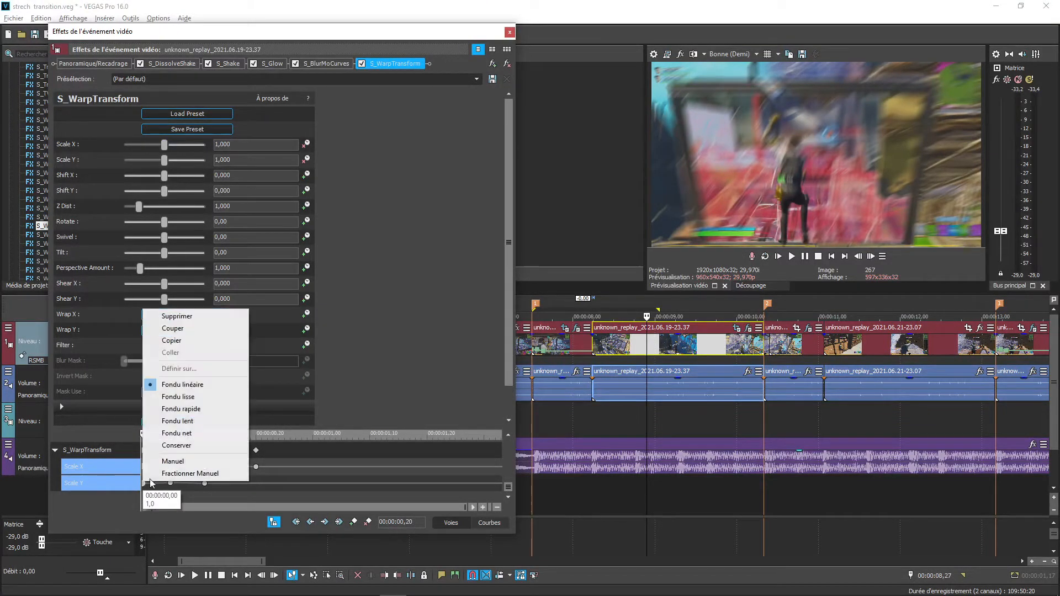
left_click(189, 422)
left_click(171, 483)
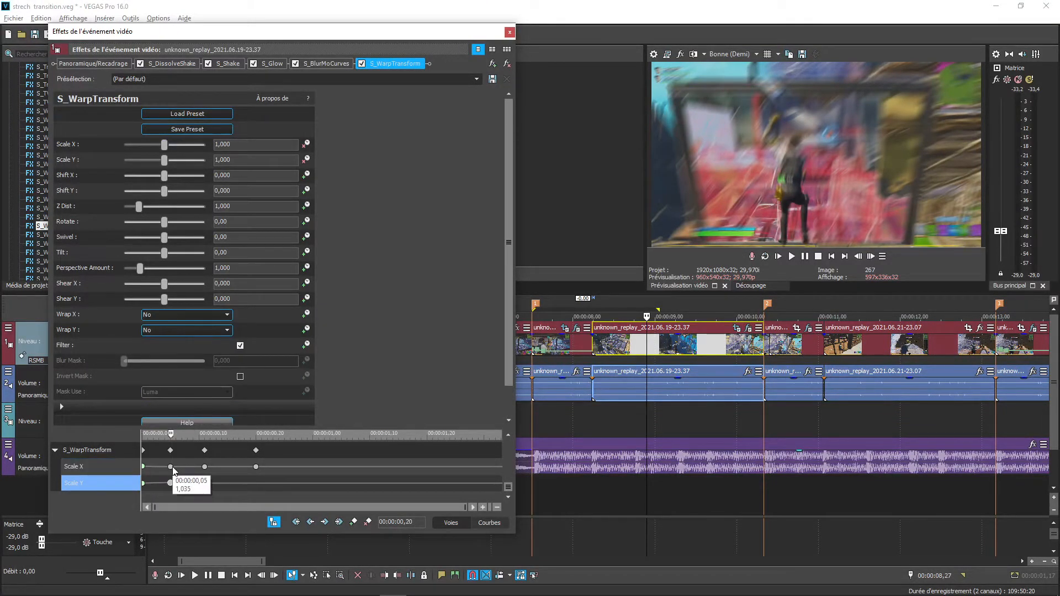
left_click(256, 467)
right_click(256, 467)
left_click(347, 381)
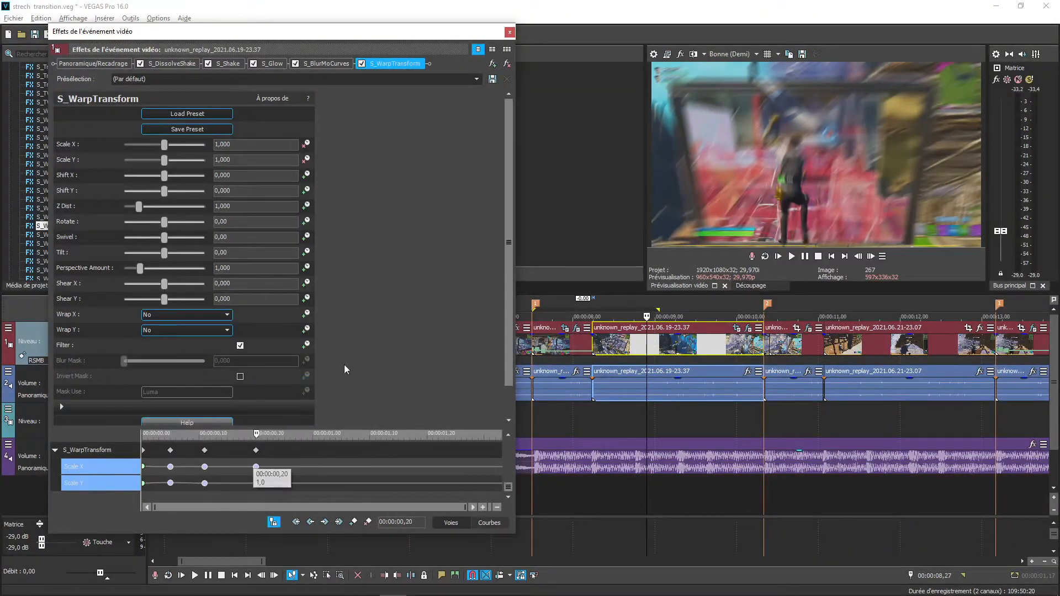
left_click(509, 32)
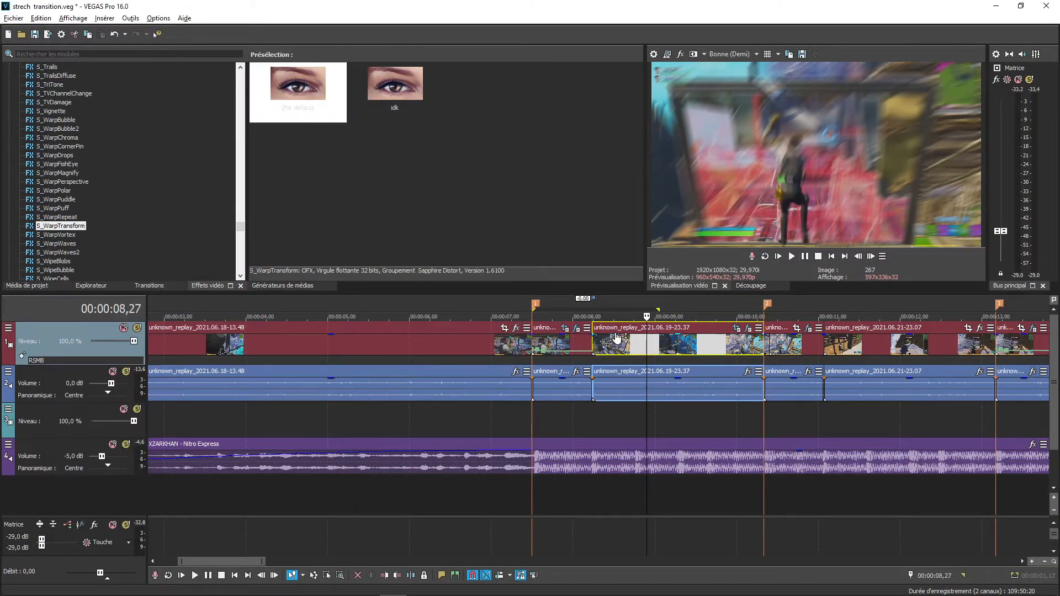
- Play back the stretch transition around the cut to review it in motion
key("space")
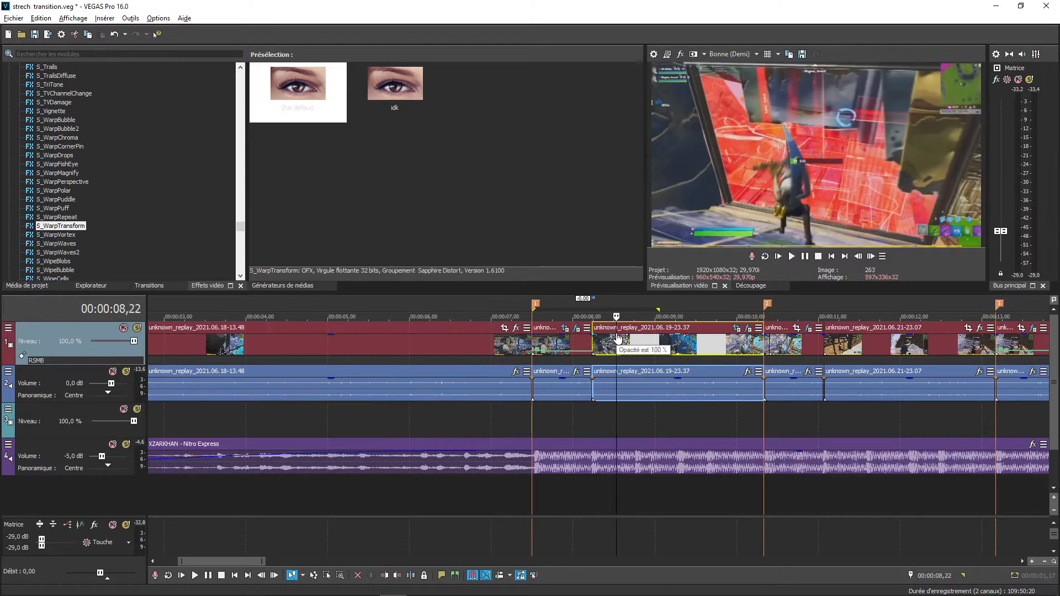
key("space")
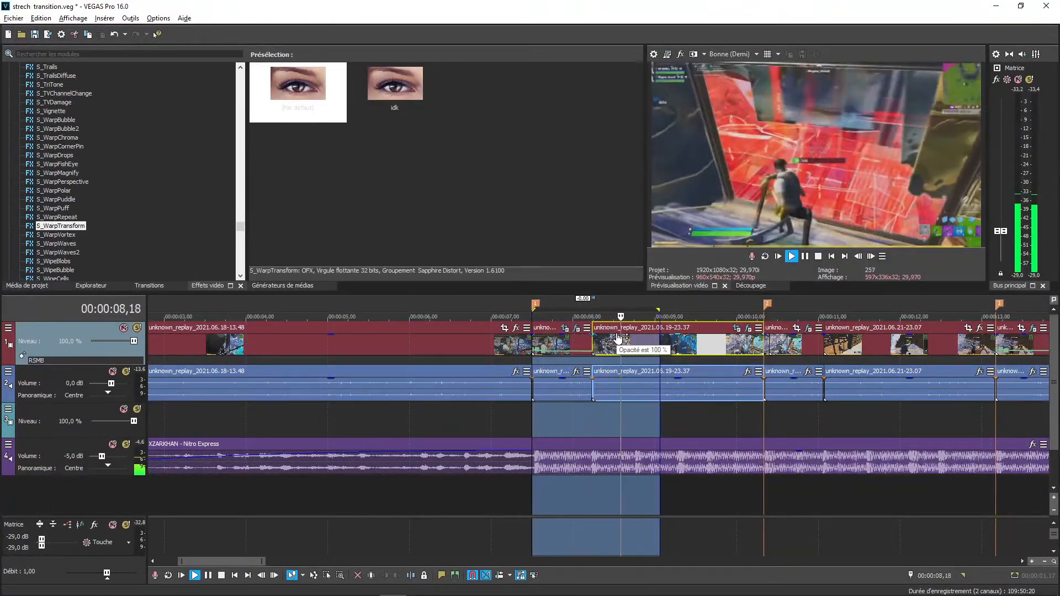
key("space")
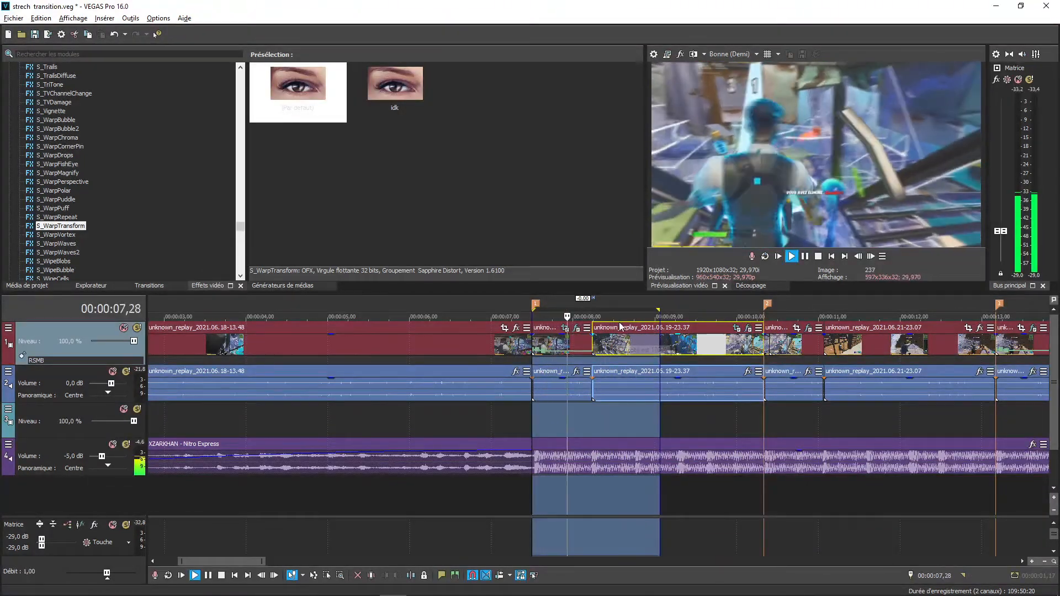
left_click(604, 348)
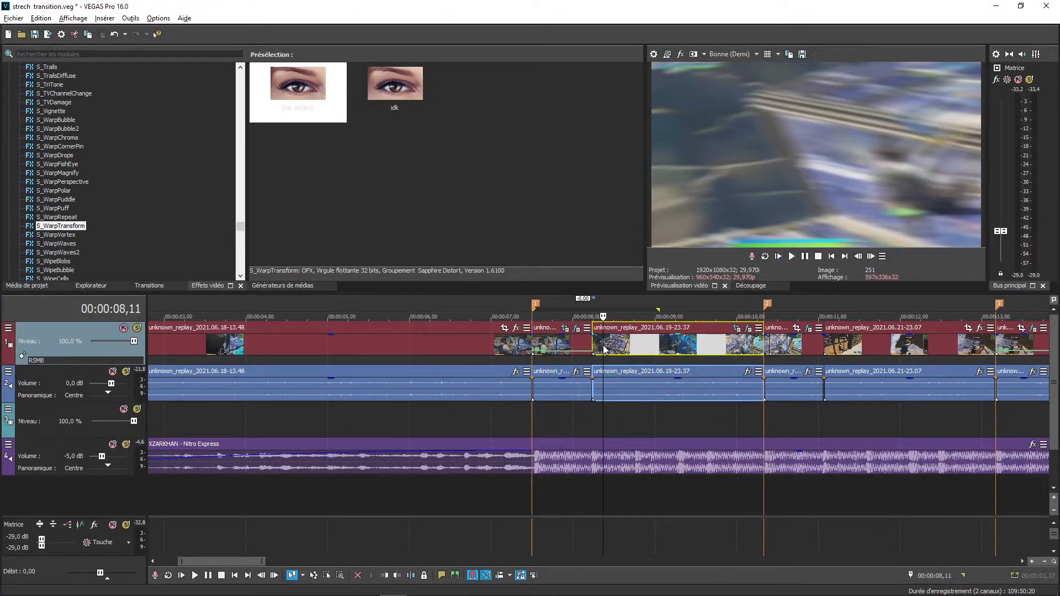
key("space")
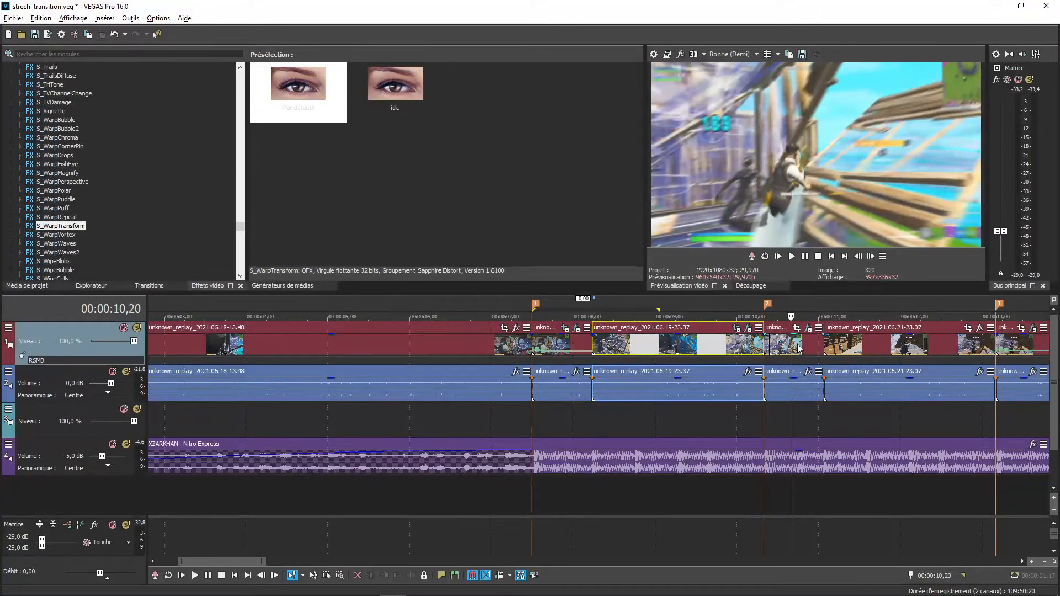
- Apply the S_BlurMoCurves preset Shutter d.800 to the clips on both sides of the cut at 00:00:11,02
scroll(824, 348, "up", 5)
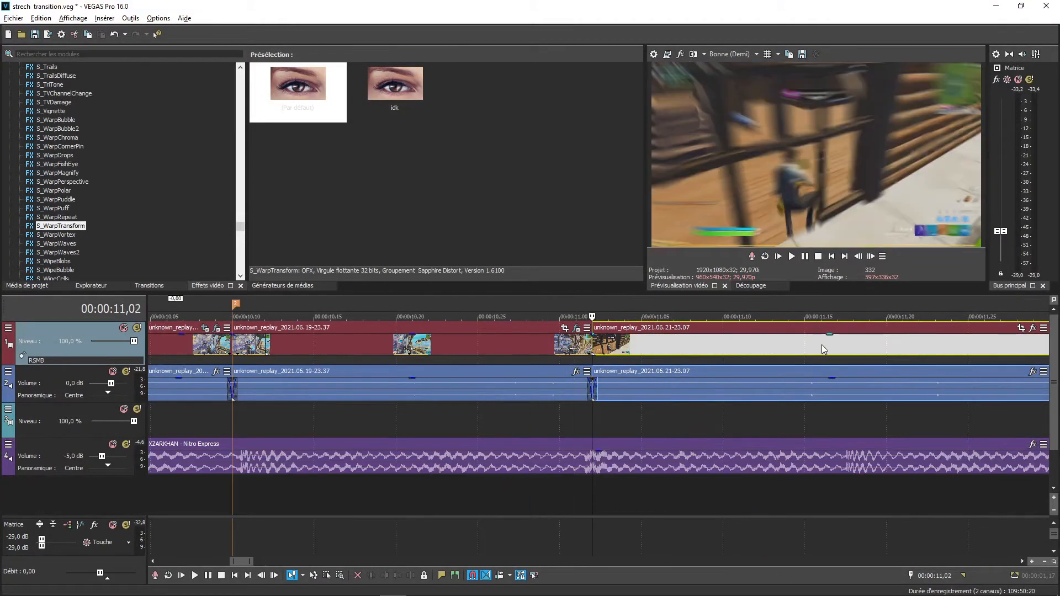
left_click(589, 346)
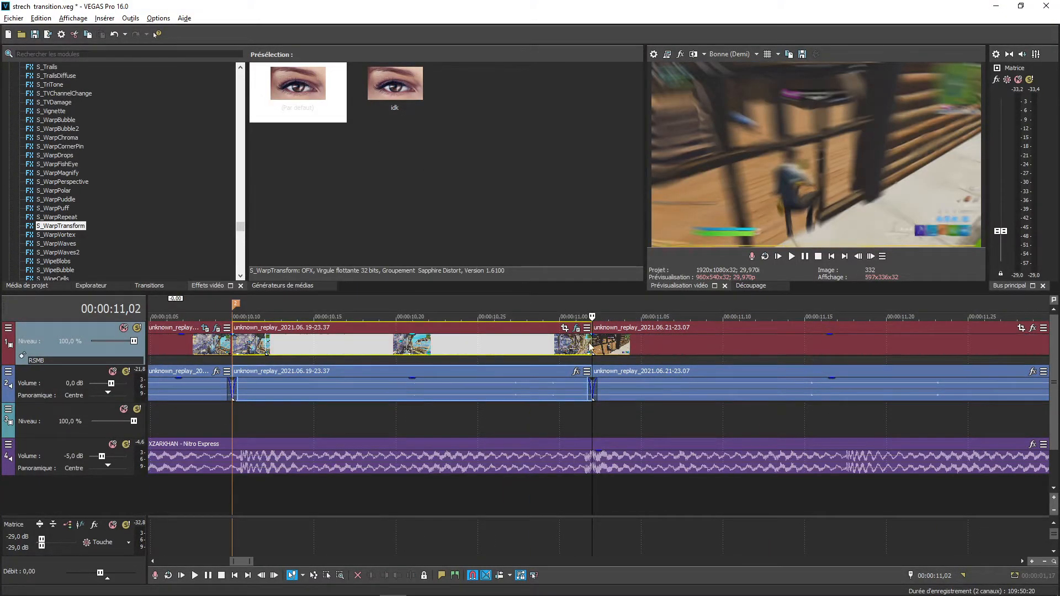
scroll(105, 87, "up", 15)
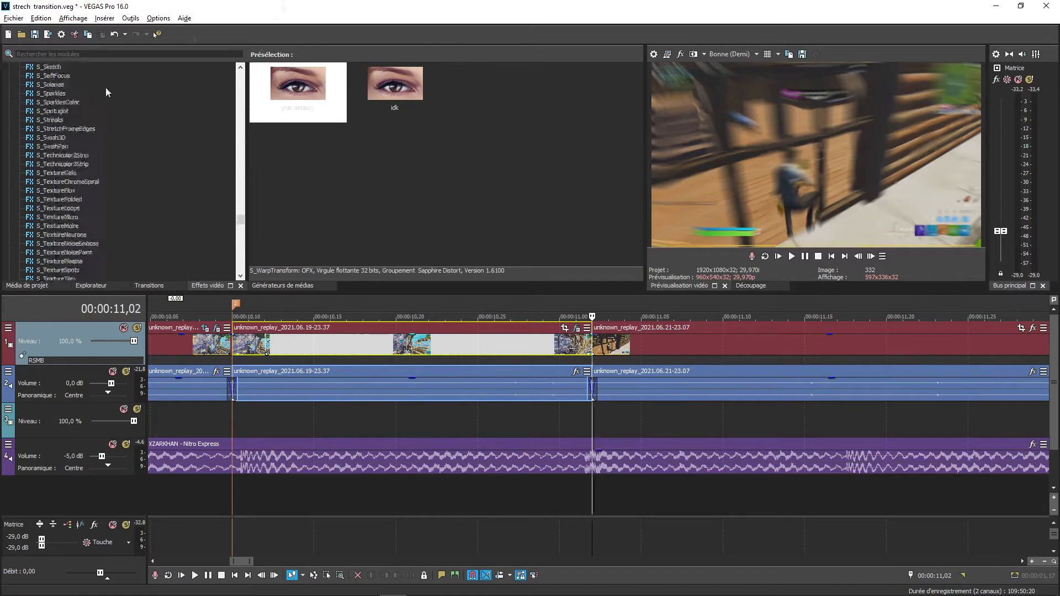
scroll(105, 82, "up", 15)
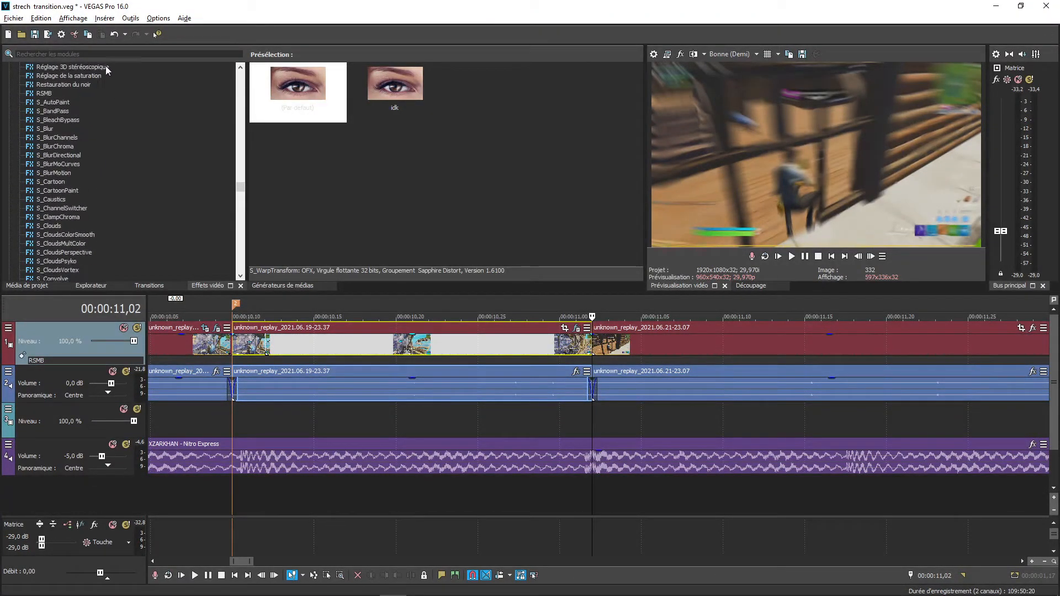
left_click(68, 156)
left_click_drag(317, 117, 550, 359)
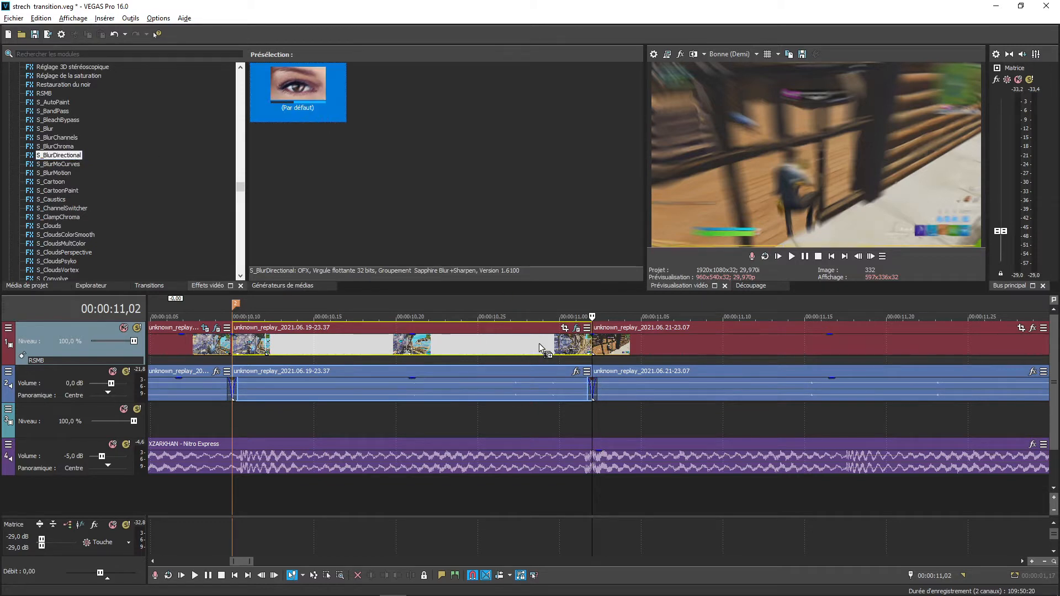
left_click(62, 163)
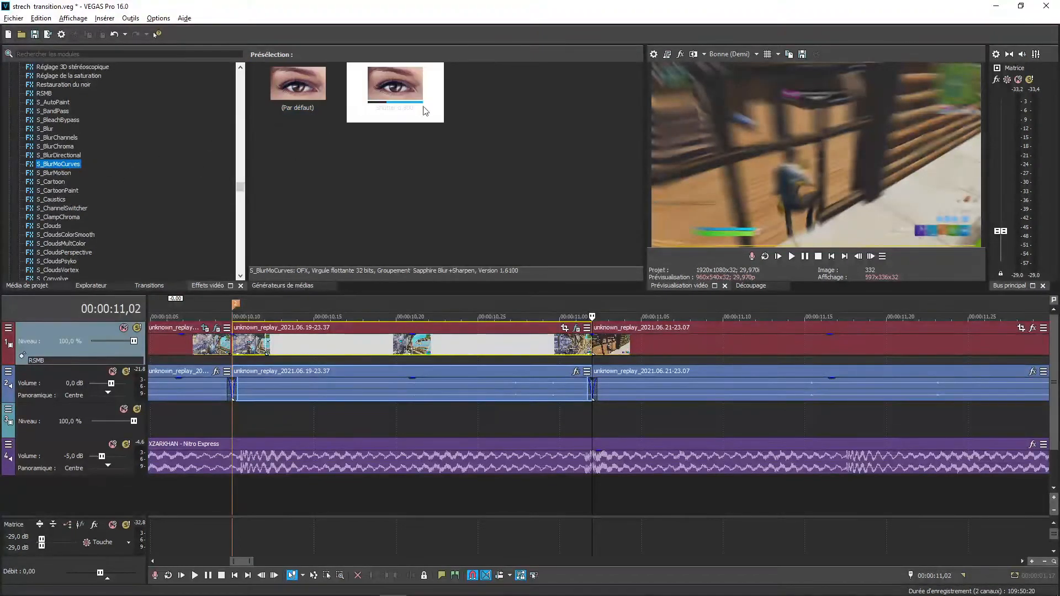
left_click_drag(425, 111, 526, 291)
left_click_drag(532, 342, 533, 345)
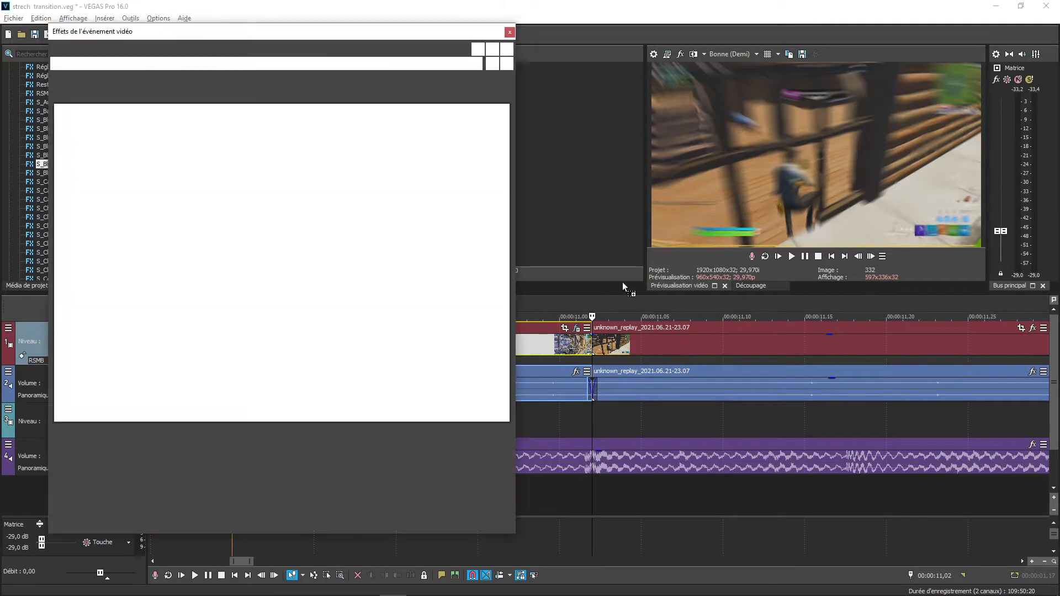
left_click(510, 32)
- Apply the default S_WarpTransform effect to the clip after the 00:00:11,02 cut and open the preceding clip's effects
scroll(65, 217, "down", 12)
left_click_drag(242, 197, 243, 231)
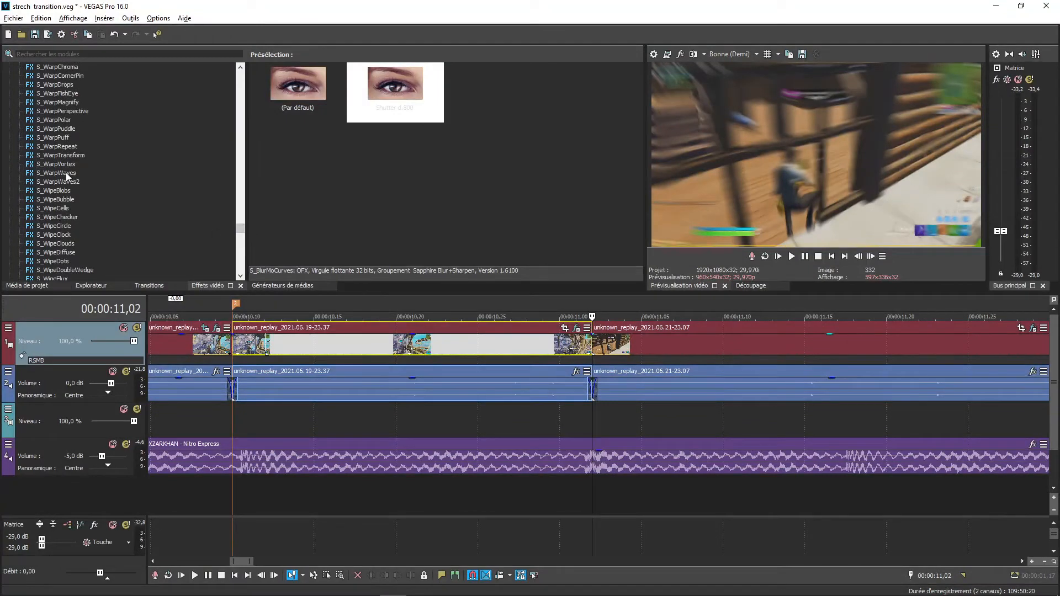
left_click(62, 156)
left_click_drag(298, 88, 307, 103)
left_click_drag(633, 347, 557, 331)
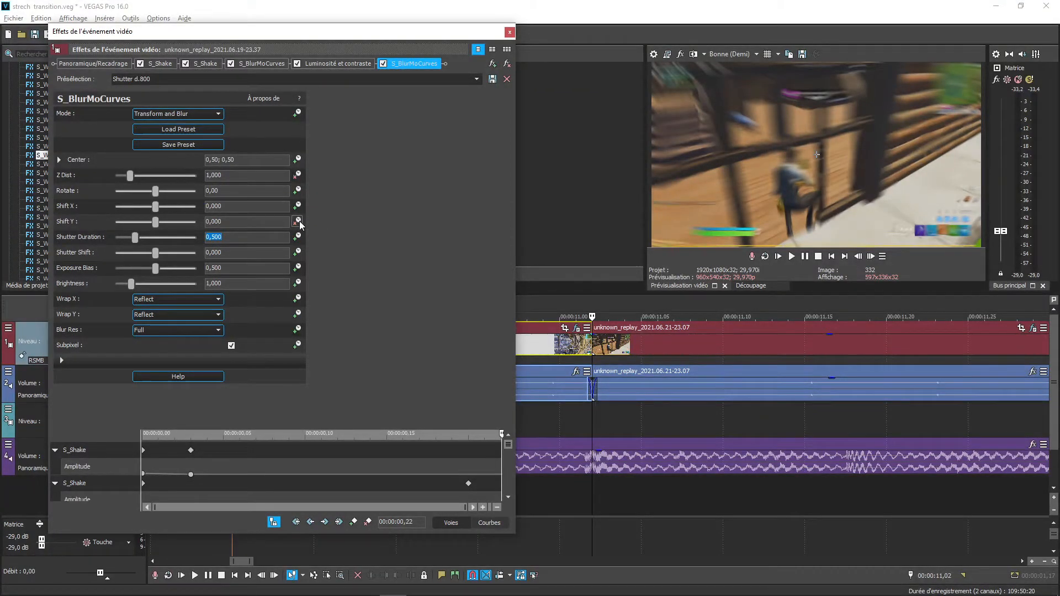
- Move the first S_BlurMoCurves Shift Y keyframe of the clip before the cut to 00:00:00,17
left_click(508, 445)
left_click(420, 522)
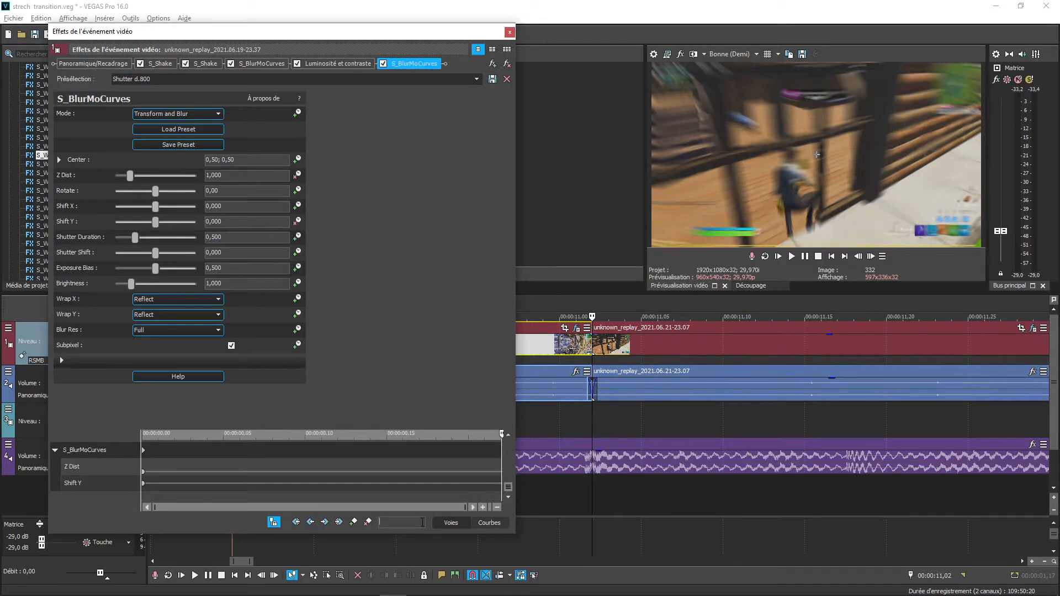
type("17")
key("Return")
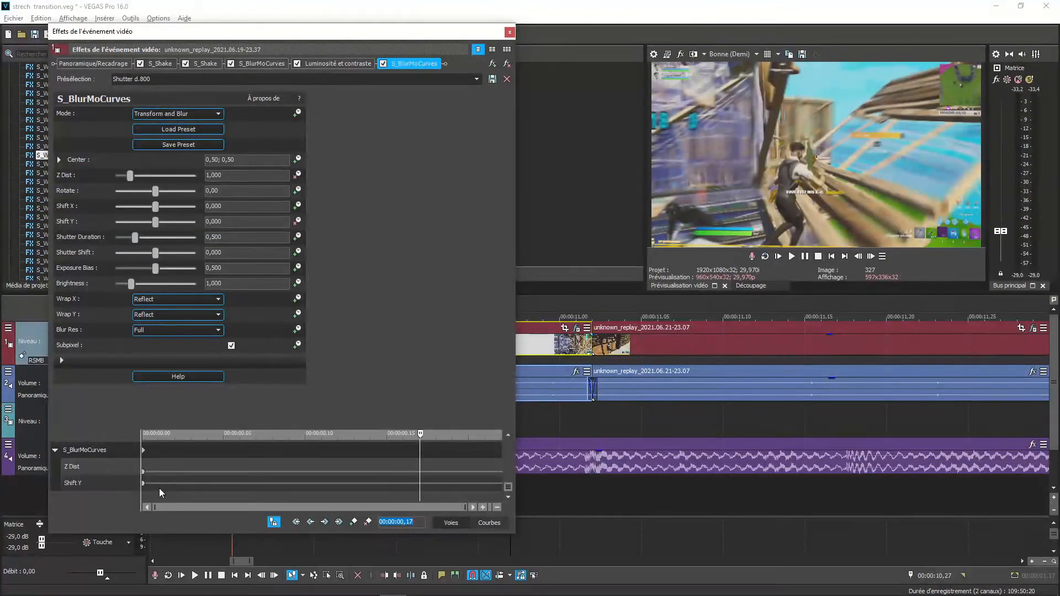
left_click_drag(143, 483, 420, 486)
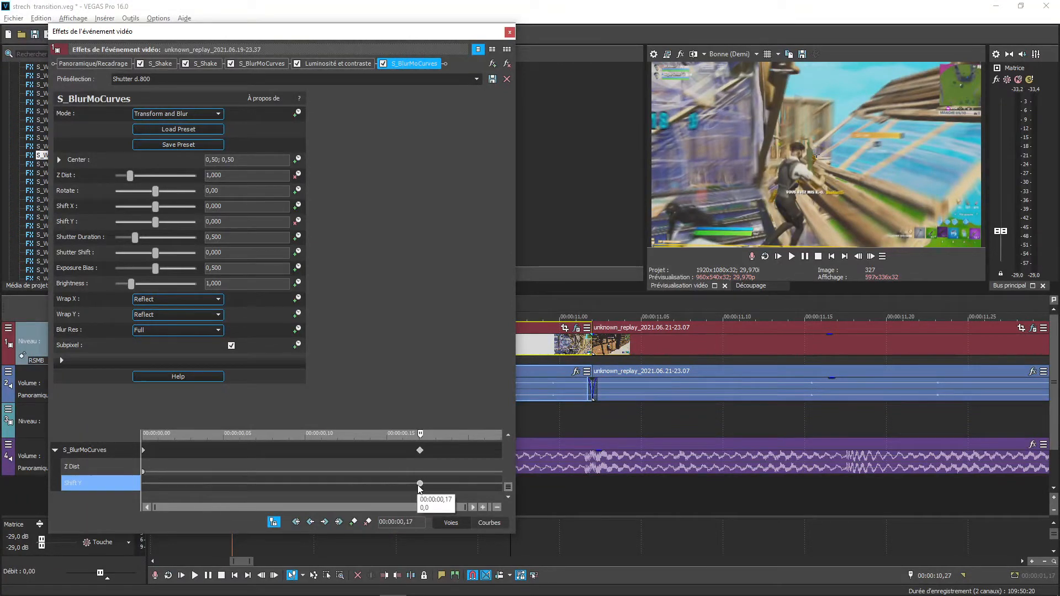
- Move the first Z Dist keyframe of the same S_BlurMoCurves effect to 00:00:00,13
key("Left")
key("Left")
key("Left")
key("Left")
left_click_drag(144, 472, 358, 476)
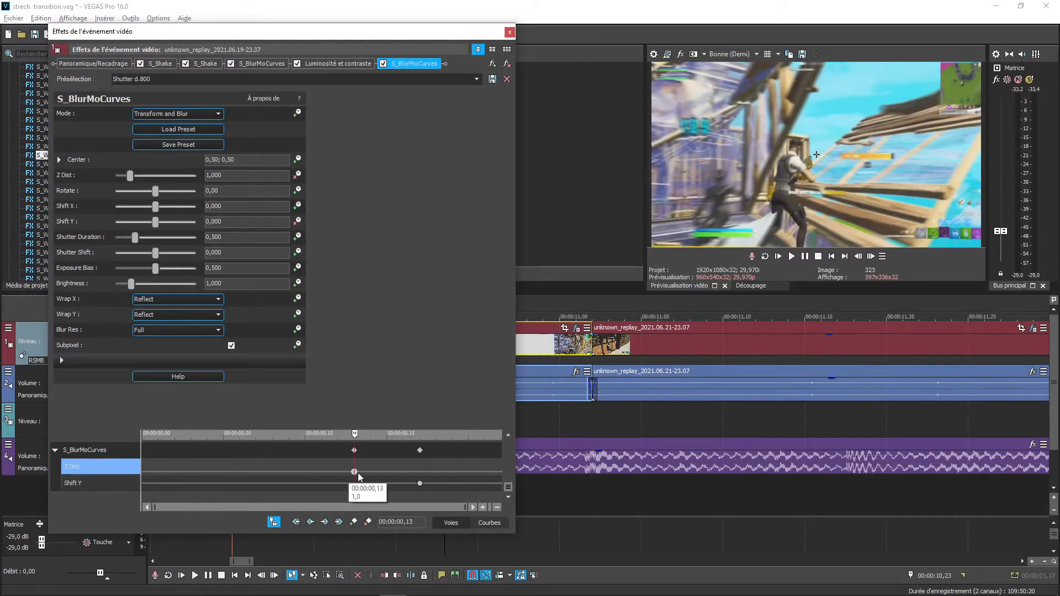
- Set the S_BlurMoCurves Z Dist and Shift Y keyframes to slow fade (Fondu lent)
right_click(353, 472)
right_click(420, 486)
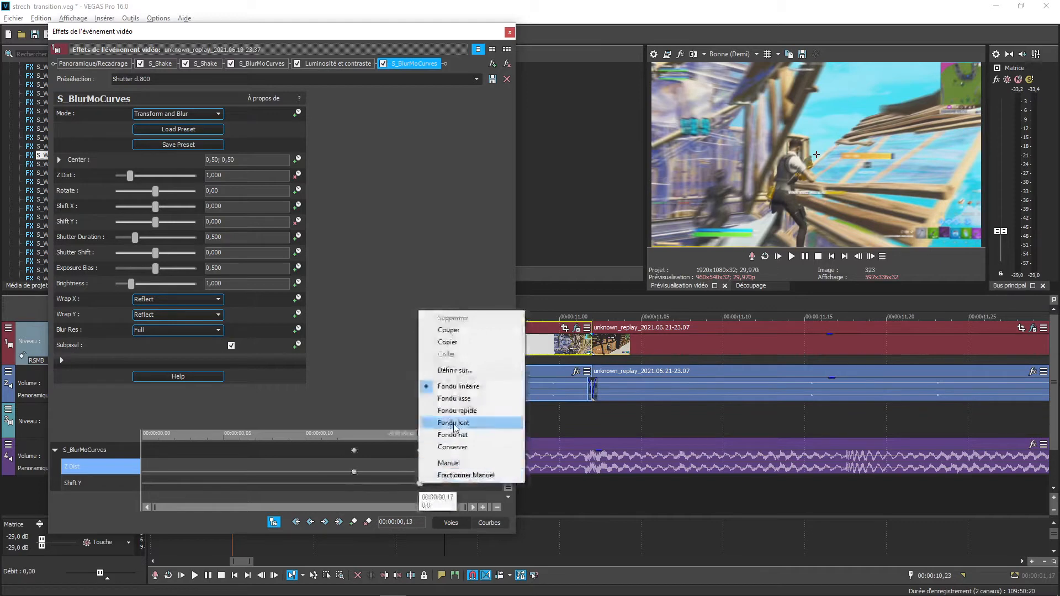
left_click(453, 421)
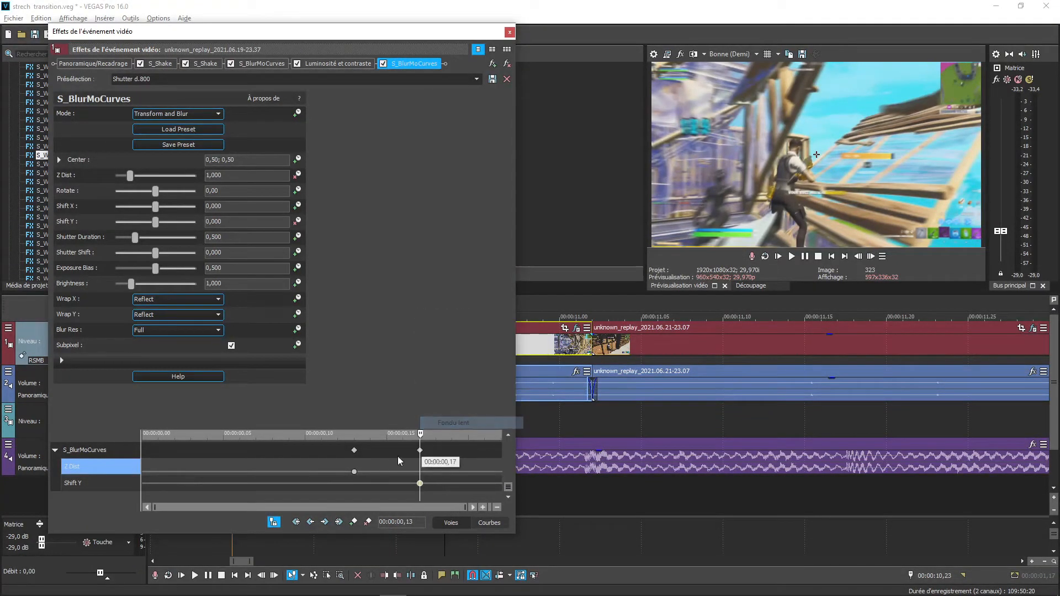
right_click(354, 472)
left_click(406, 413)
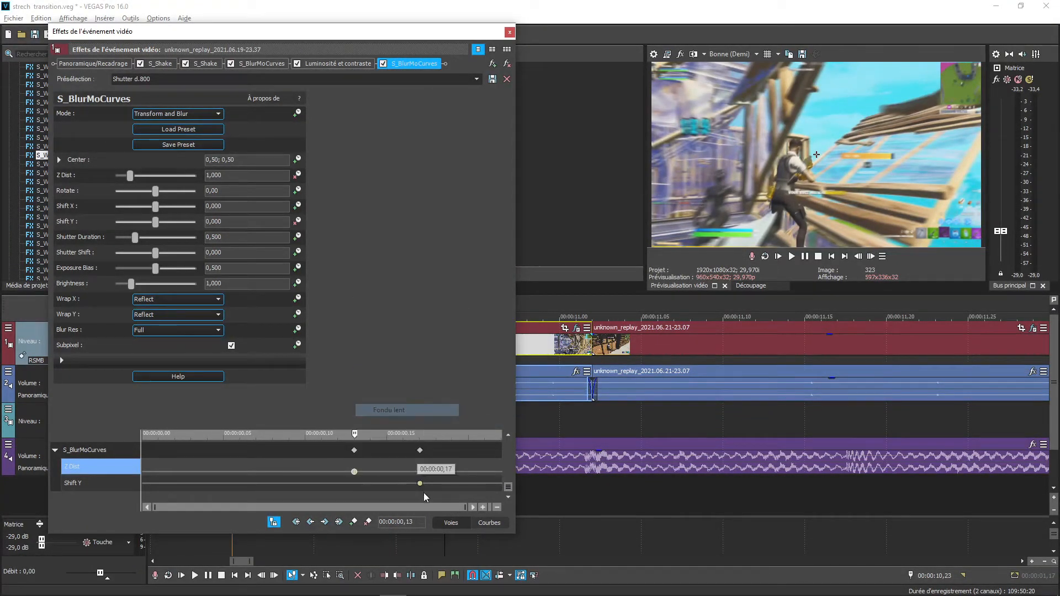
left_click(420, 484)
- Add S_BlurMoCurves keyframes at the clip's end, 00:00:00,22, with Z Dist at 0,750 and Shift Y at -0,500
left_click_drag(430, 432, 502, 434)
left_click(139, 176)
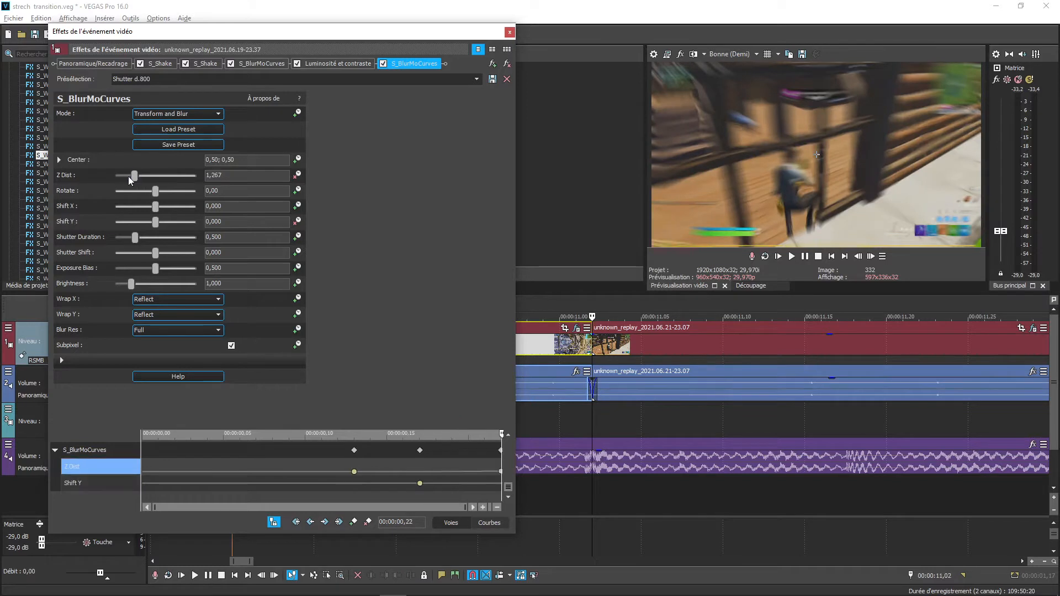
type("0,7")
left_click_drag(157, 224, 6, 238)
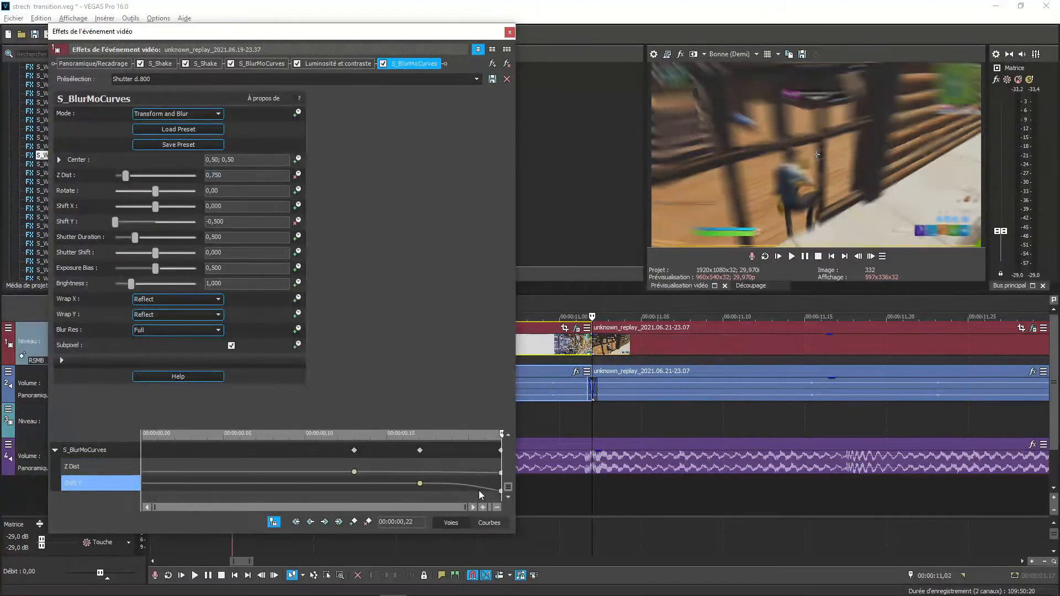
left_click(510, 32)
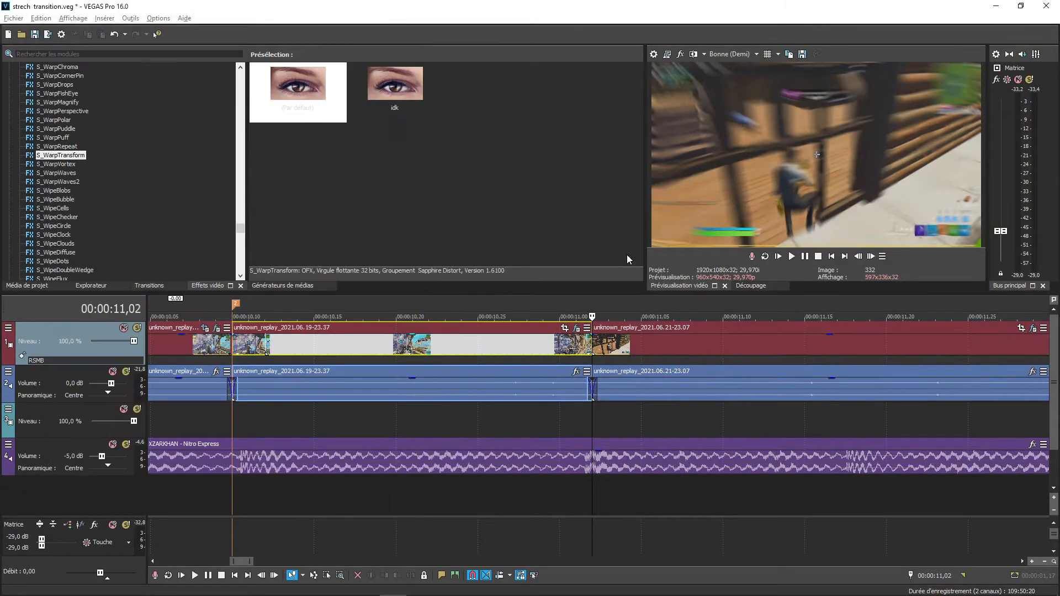
- At the following clip's first frame, set S_BlurMoCurves Z Dist to 0,750, Shift Y to 0,500 and Shutter Duration to 0,500, animating Z Dist and Shift Y
left_click(1033, 329)
left_click(171, 64)
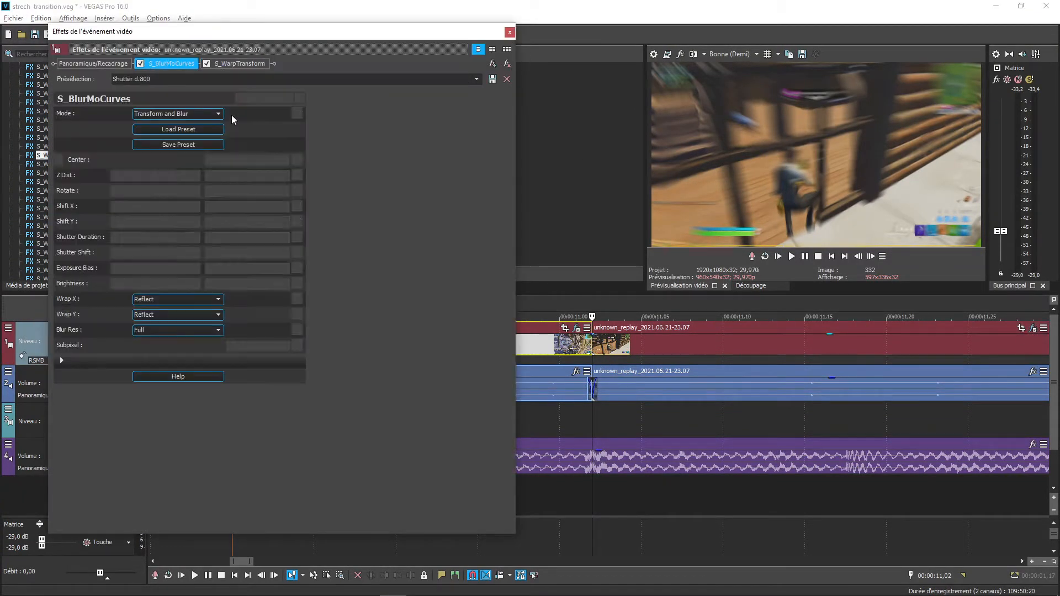
type("0,750")
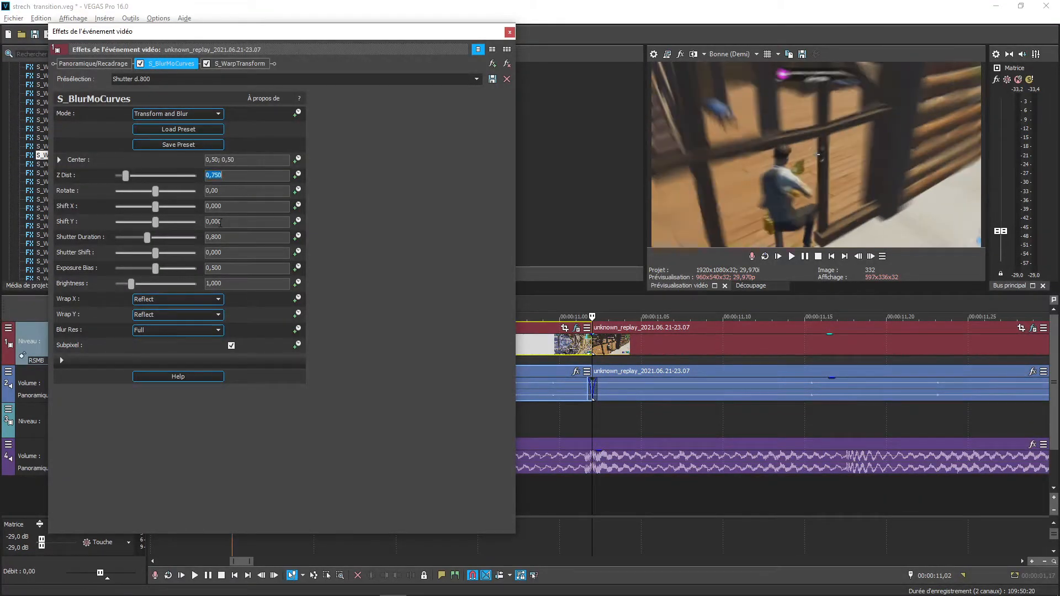
left_click_drag(157, 222, 326, 232)
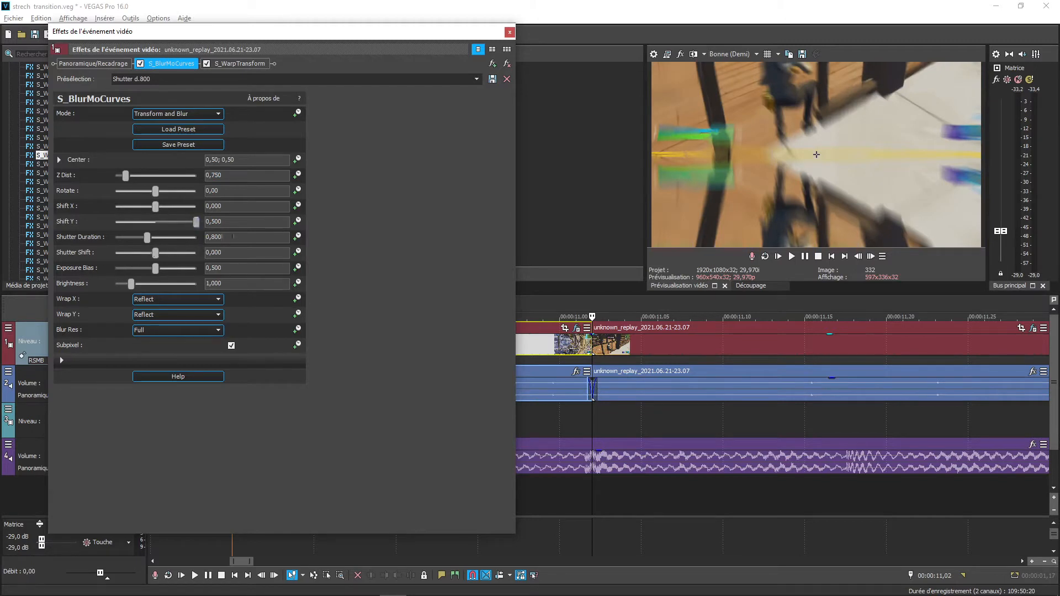
left_click(298, 175)
left_click(297, 222)
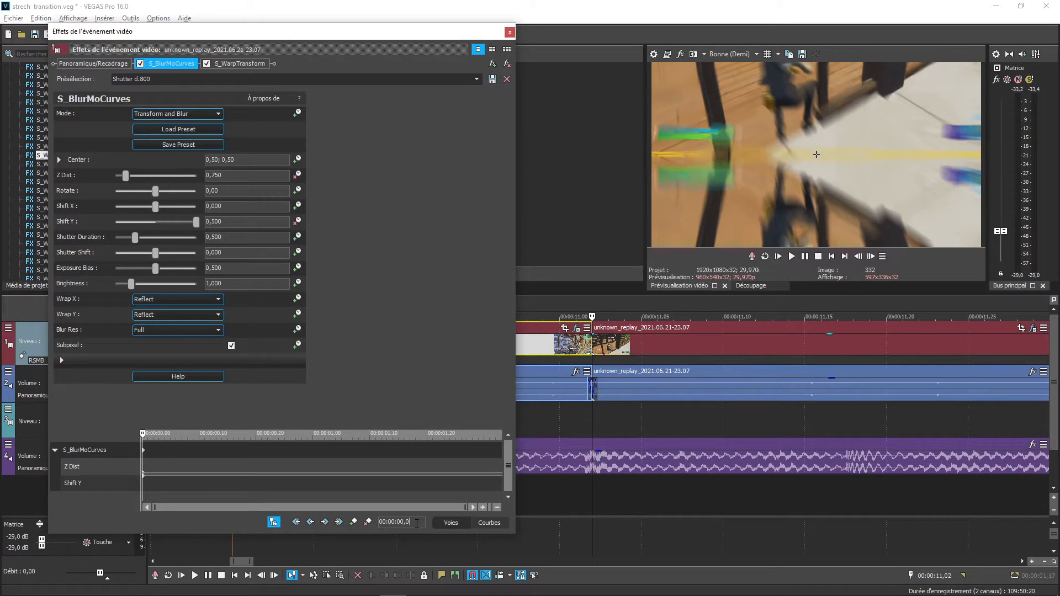
- Add a Shift Y keyframe at 00:00:00,05 with the value reset to 0,000
key("Return")
double_click(197, 222)
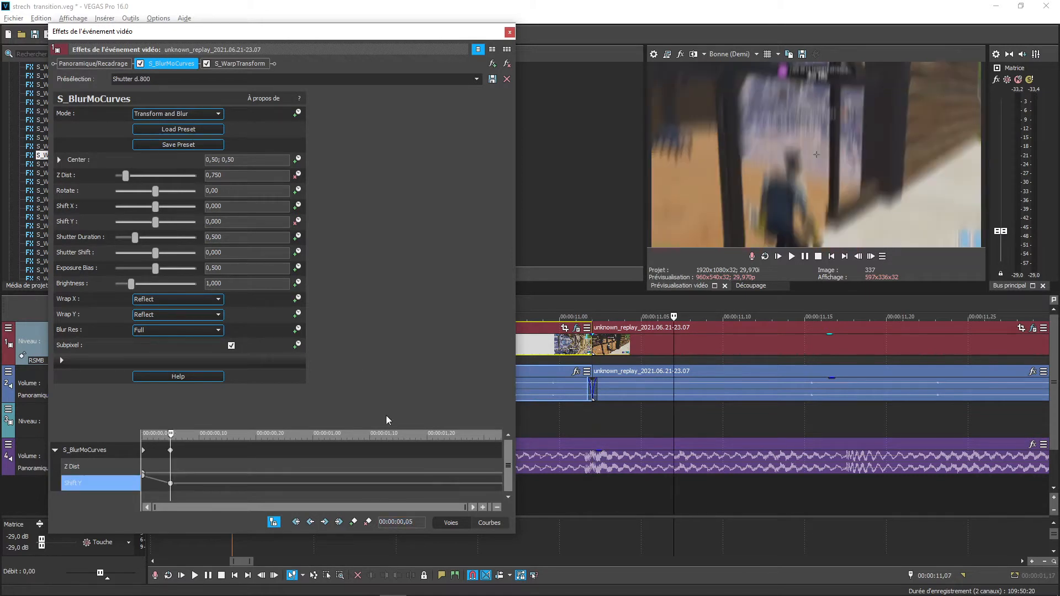
- Add a Z Dist keyframe of 1,000 at 00:00:00,07 and set the first Z Dist and Shift Y keyframes to fast fade
key("BackSpace")
key("Return")
double_click(125, 176)
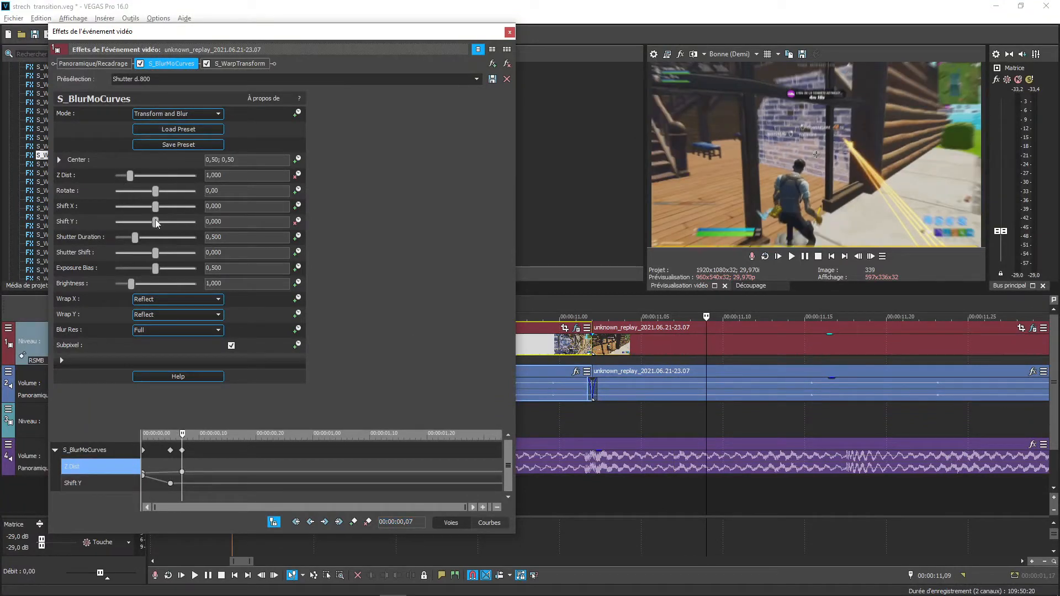
left_click(143, 474)
right_click(144, 473)
left_click(203, 412)
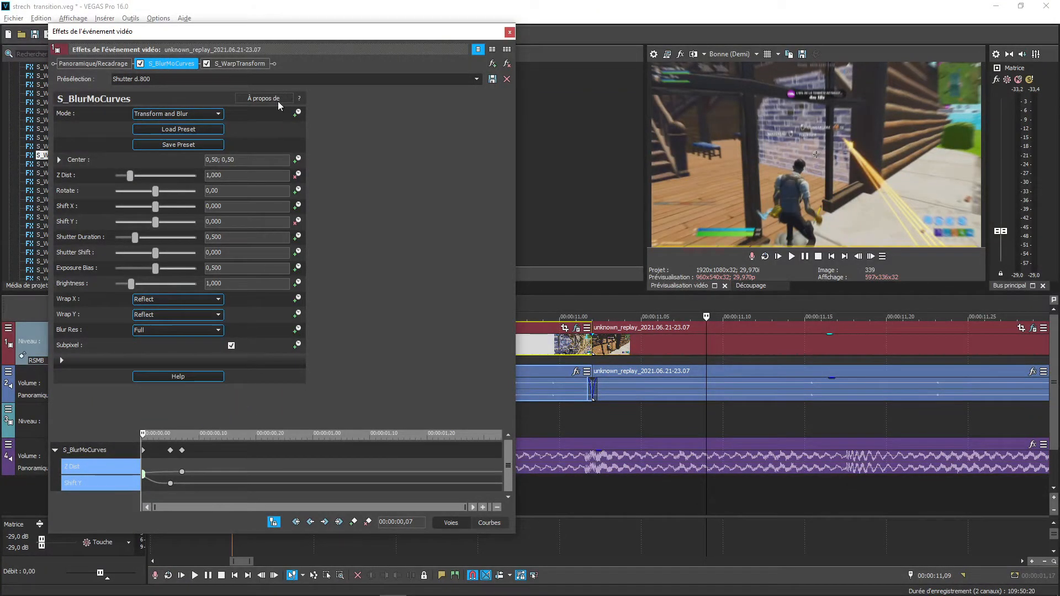
- Animate Scale X and Scale Y in S_WarpTransform, and at 00:00:00,05 set Scale X to 1,125 and Scale Y to 1,035
left_click(241, 65)
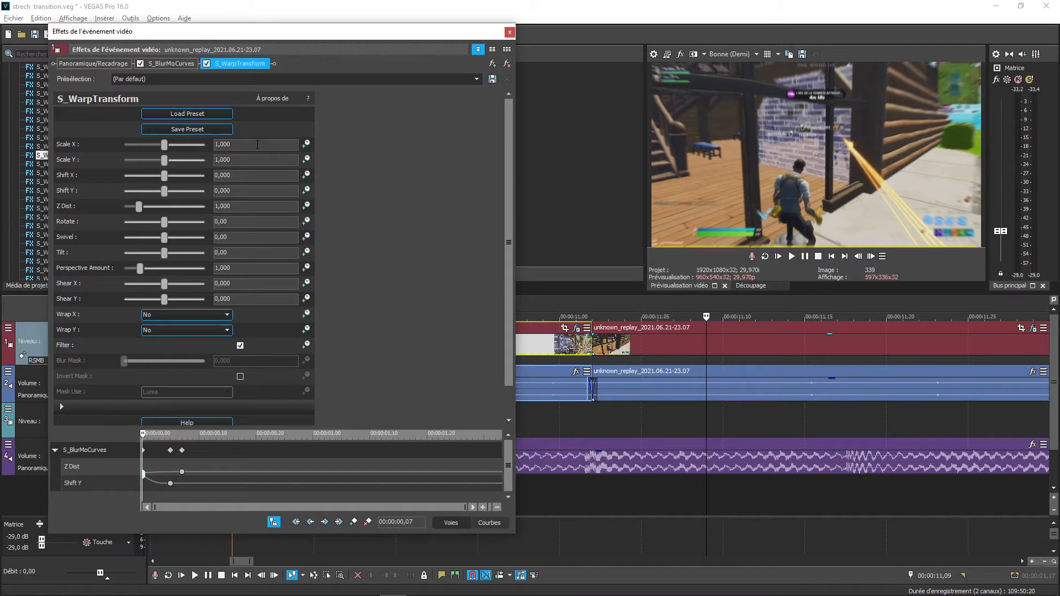
left_click(250, 161)
left_click(306, 144)
left_click_drag(421, 527, 421, 532)
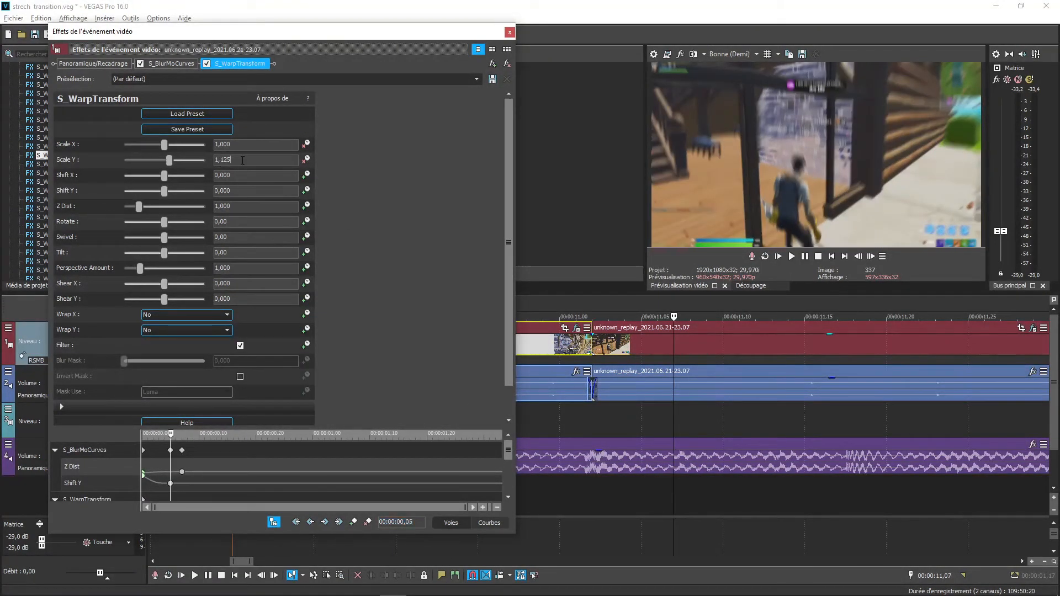
key("Return")
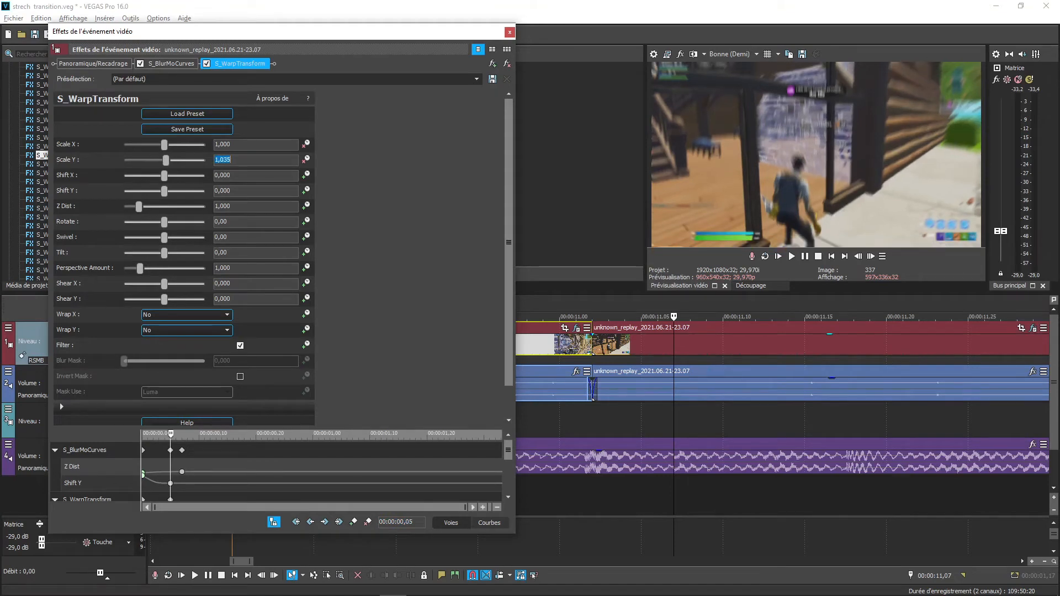
type("1,125")
key("Return")
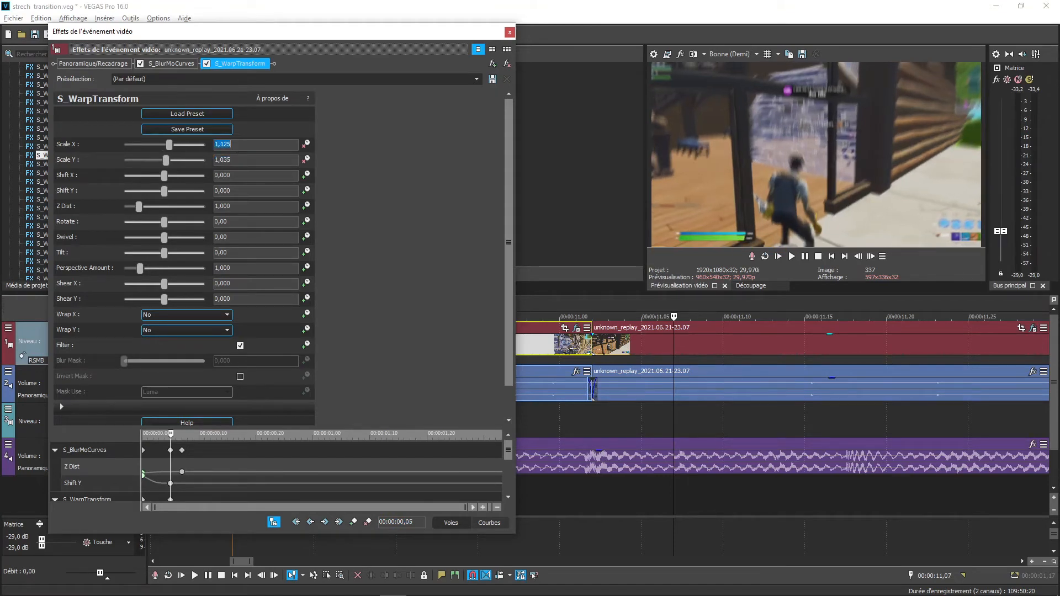
- At 00:00:00,11, reset S_WarpTransform Scale X to 1,000 and set Scale Y to 1,040
left_click(415, 525)
key("BackSpace")
key("BackSpace")
type("11")
key("Return")
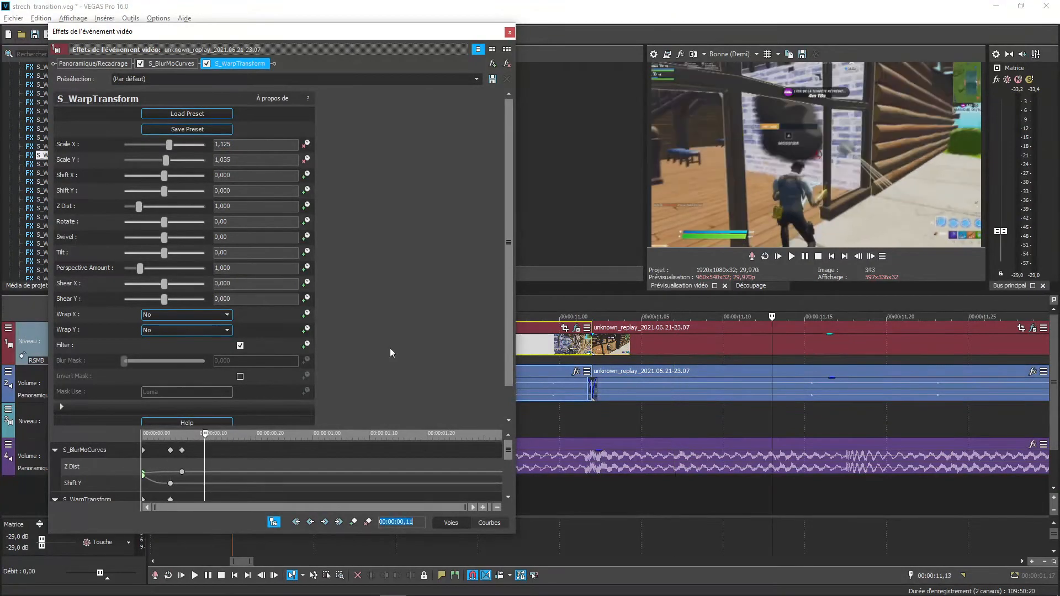
double_click(169, 145)
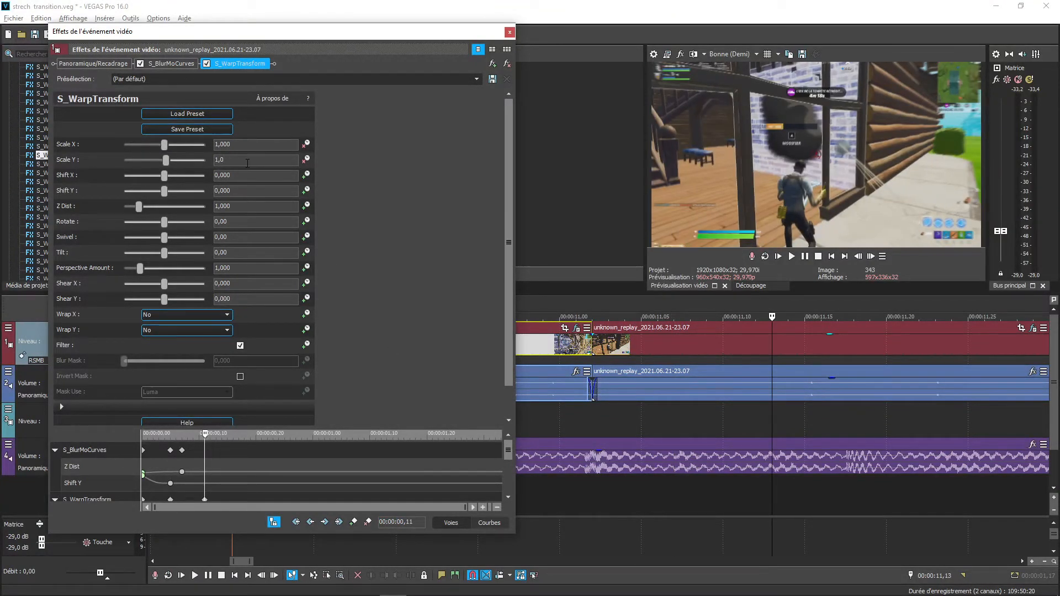
key("Return")
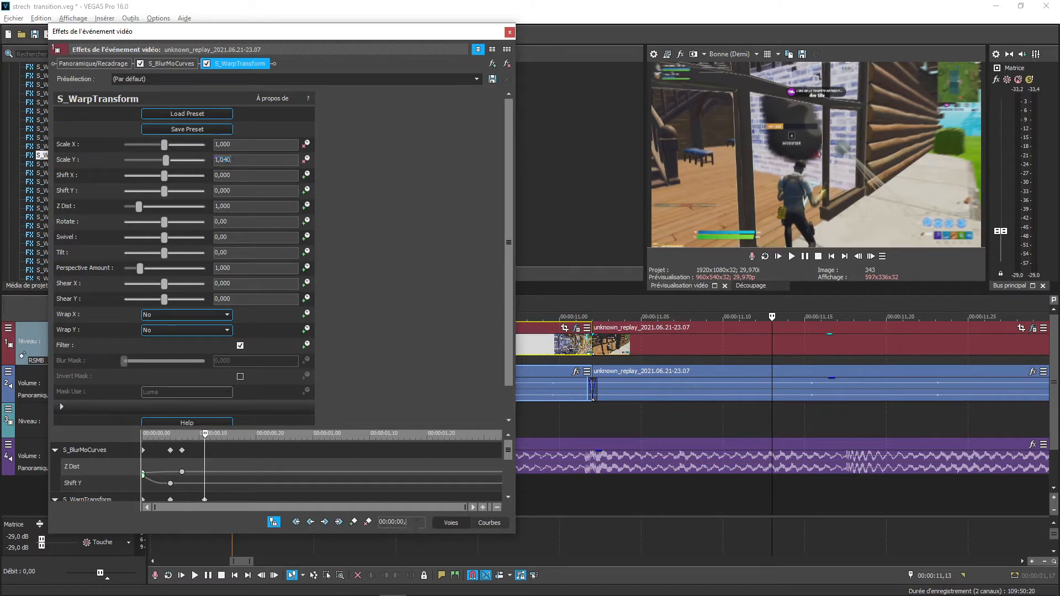
- Add a Scale Y keyframe at 00:00:00,20 with the value reset to 1,000
type("20")
key("Return")
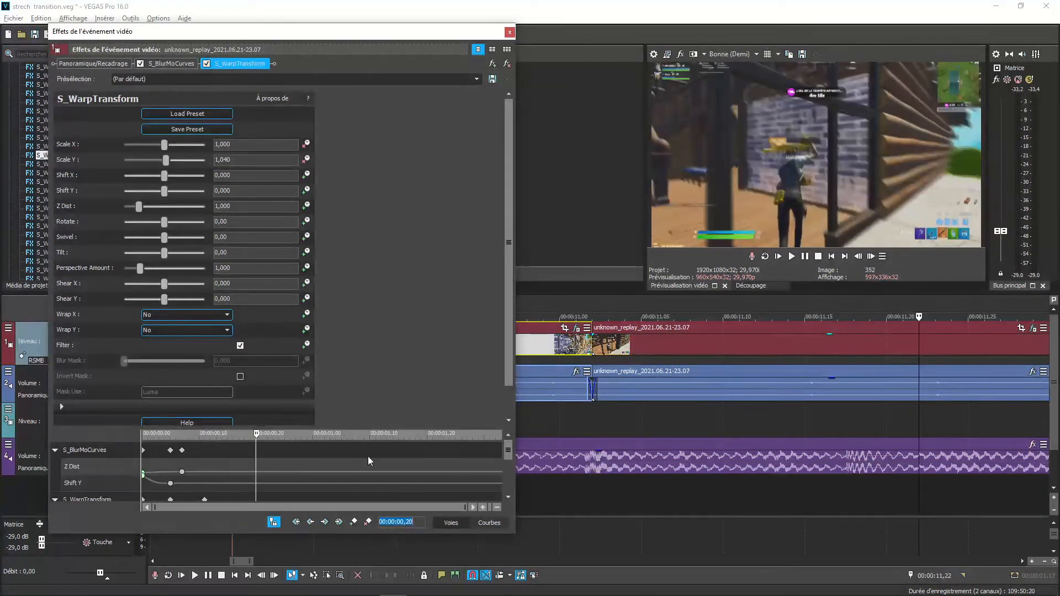
double_click(165, 160)
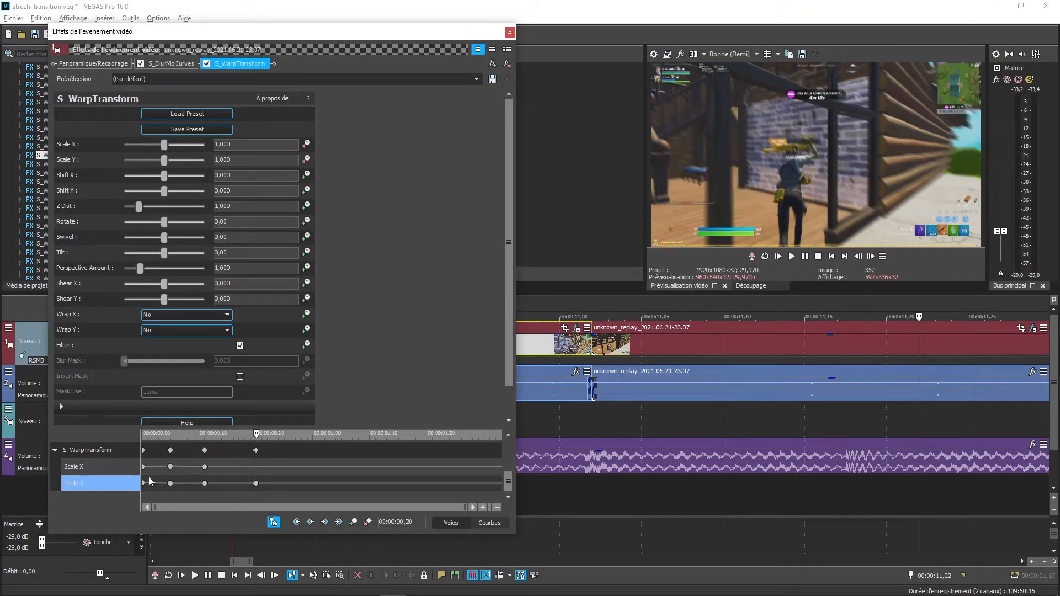
- Set the S_WarpTransform Scale X and Scale Y keyframes to fast fade (Fondu rapide) and close the effects window
right_click(144, 466)
left_click(190, 406)
left_click(205, 467)
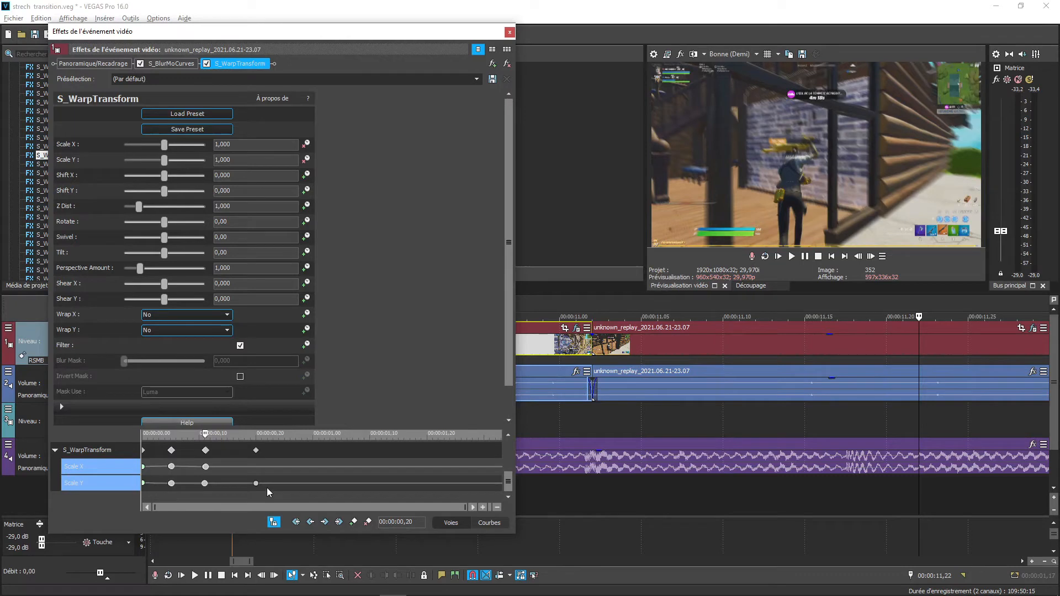
left_click(206, 467)
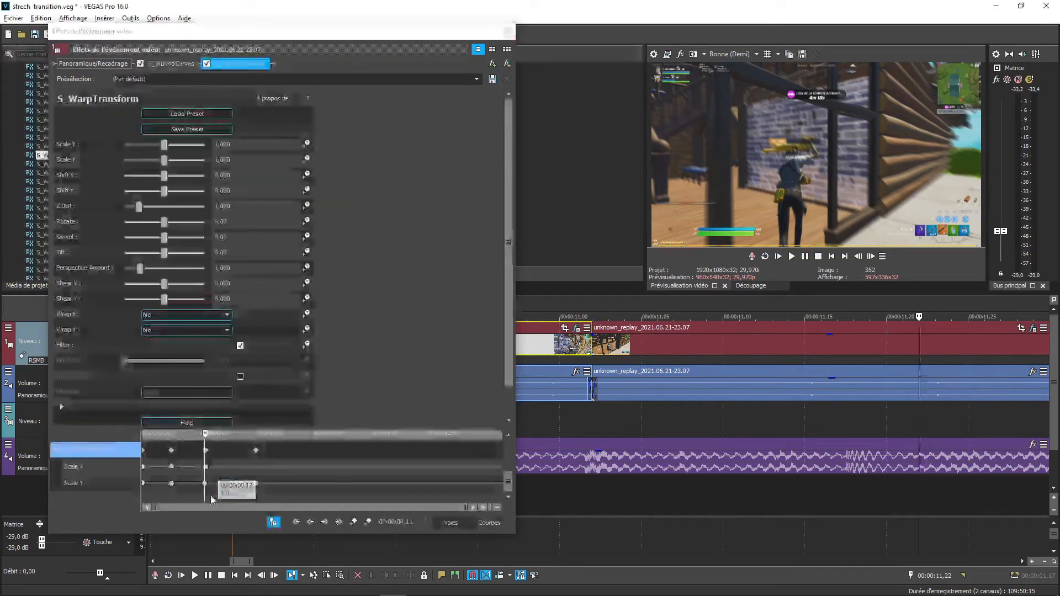
left_click(205, 467)
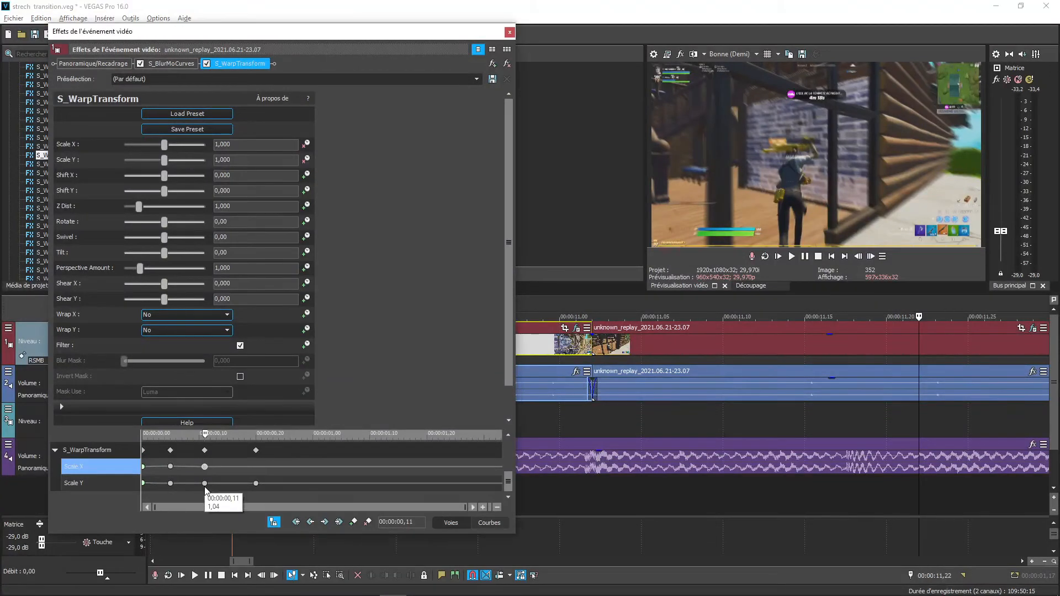
left_click(205, 485, "ctrl")
left_click(171, 484, "ctrl")
left_click(167, 479)
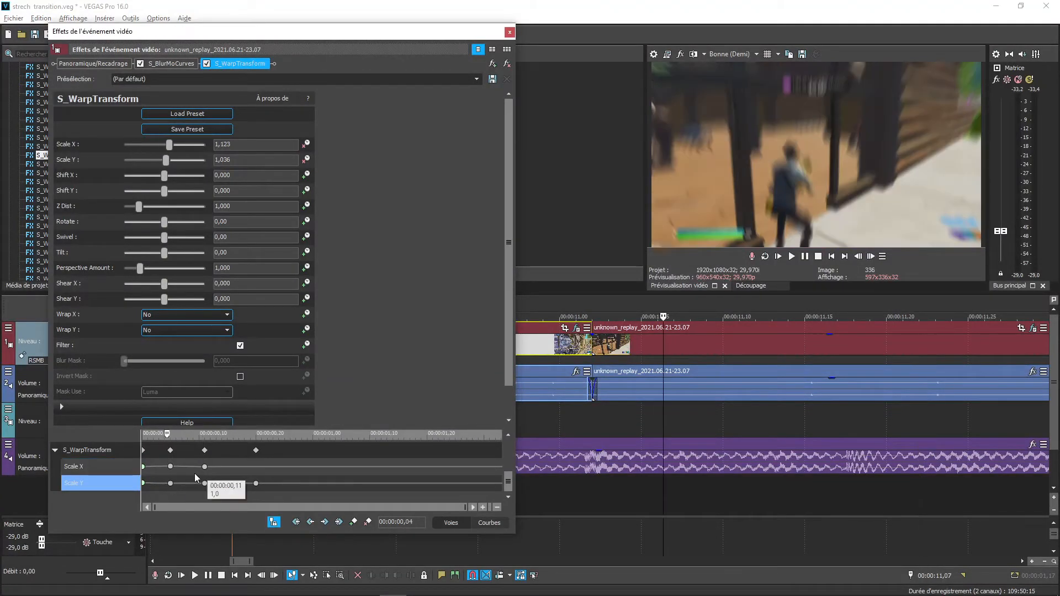
left_click(205, 467, "ctrl")
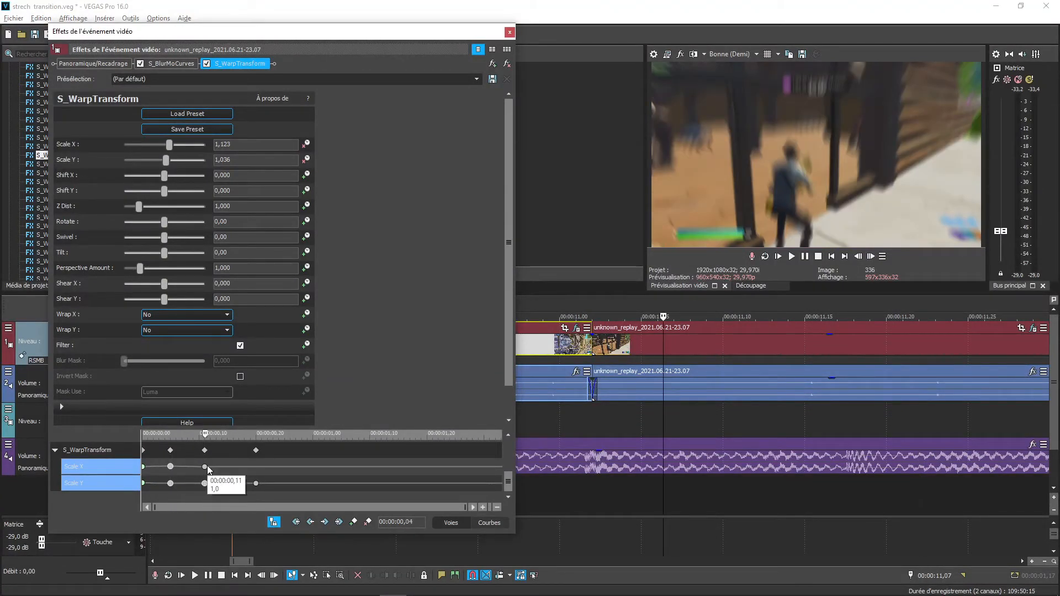
right_click(256, 484)
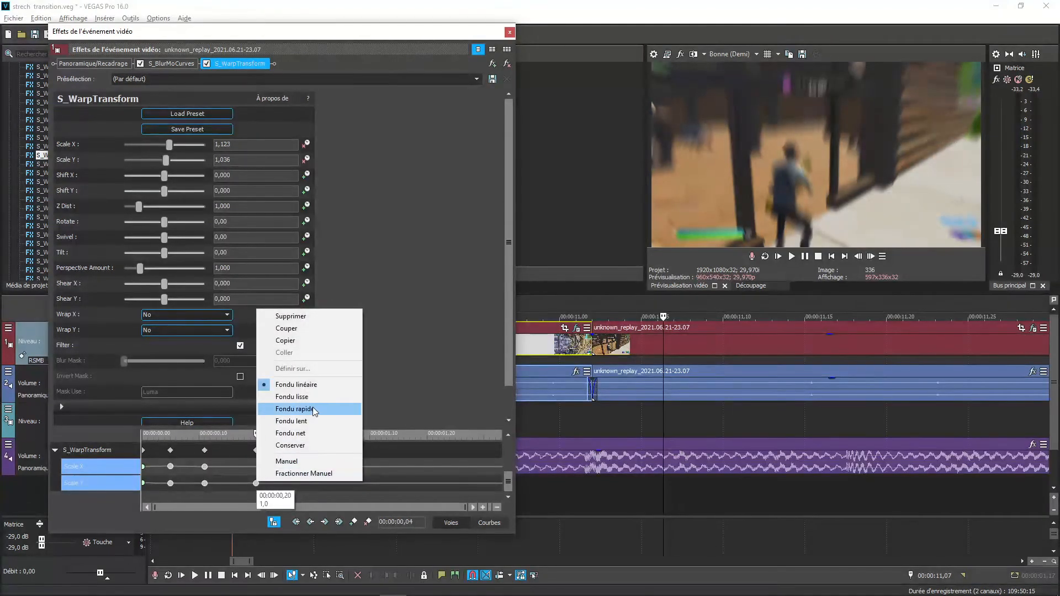
left_click(293, 409)
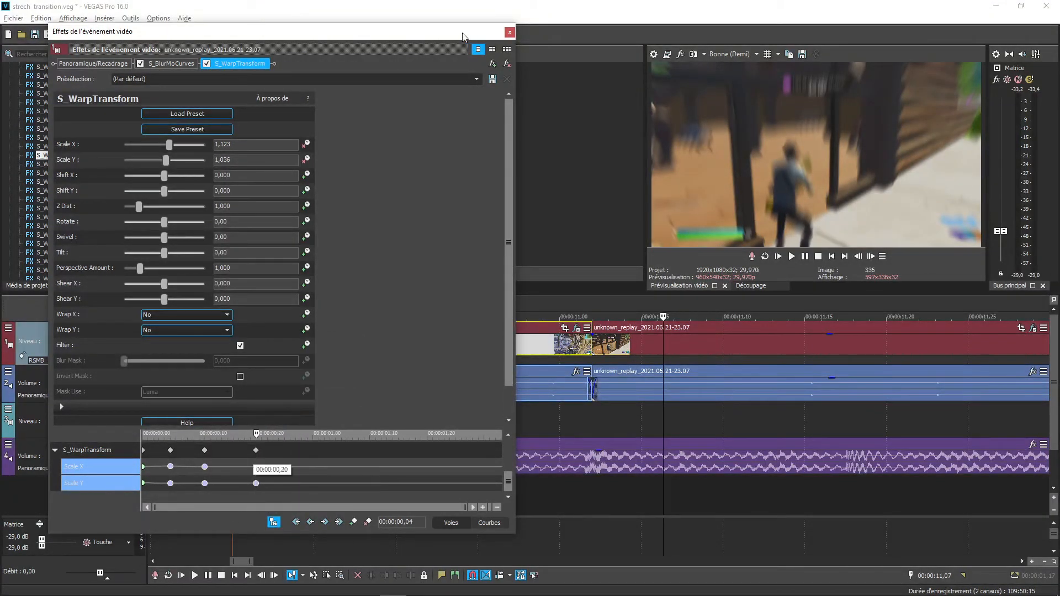
left_click(508, 33)
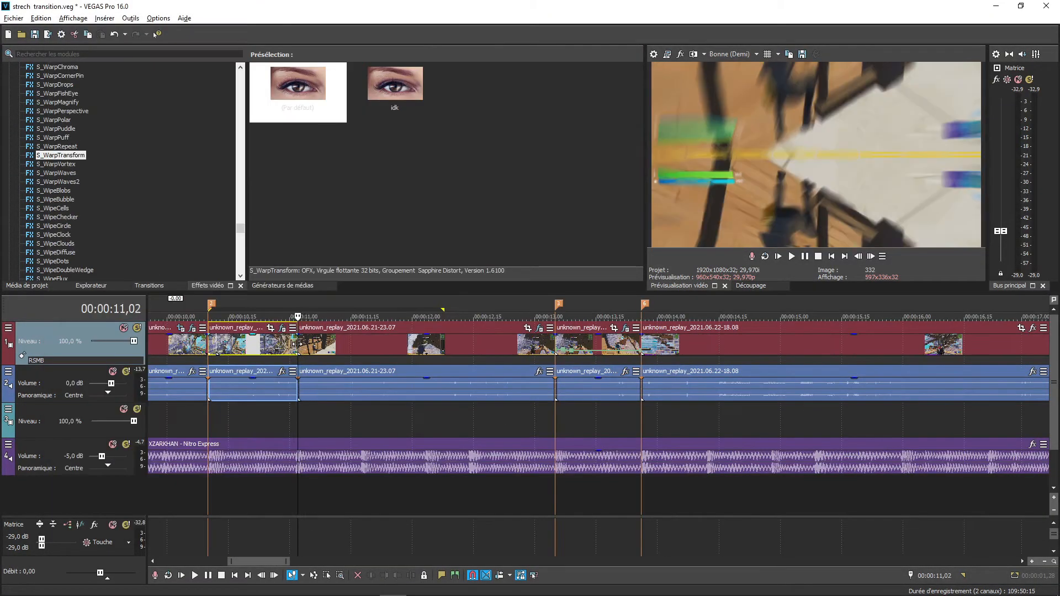
- In the Pan/Crop of the clip before the cut, keyframe 00:00:00,14 and shrink the frame upward to about 100,8 high at the clip's end
left_click(270, 328)
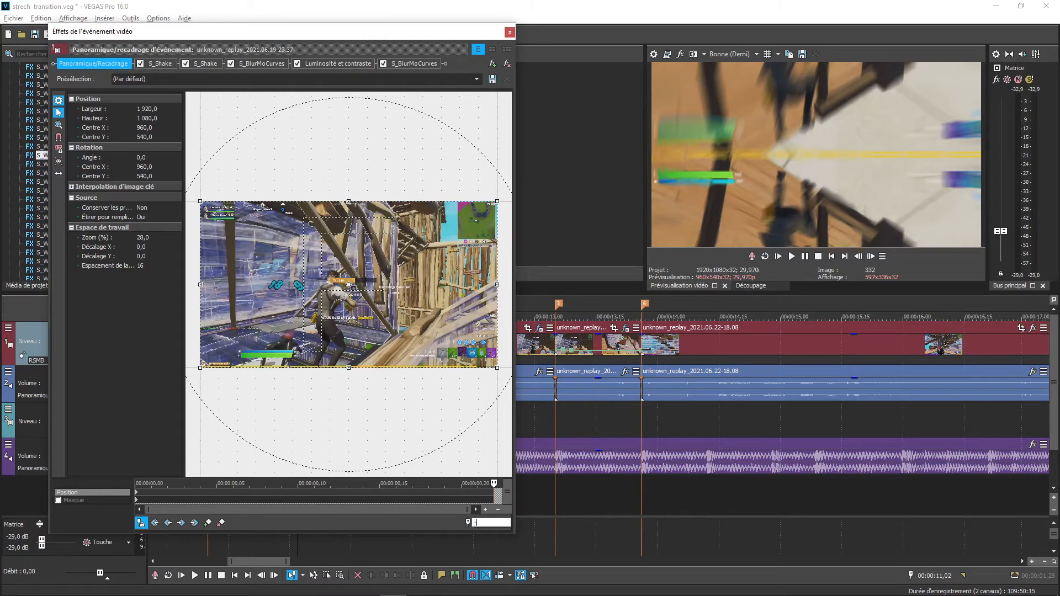
type("14")
key("Return")
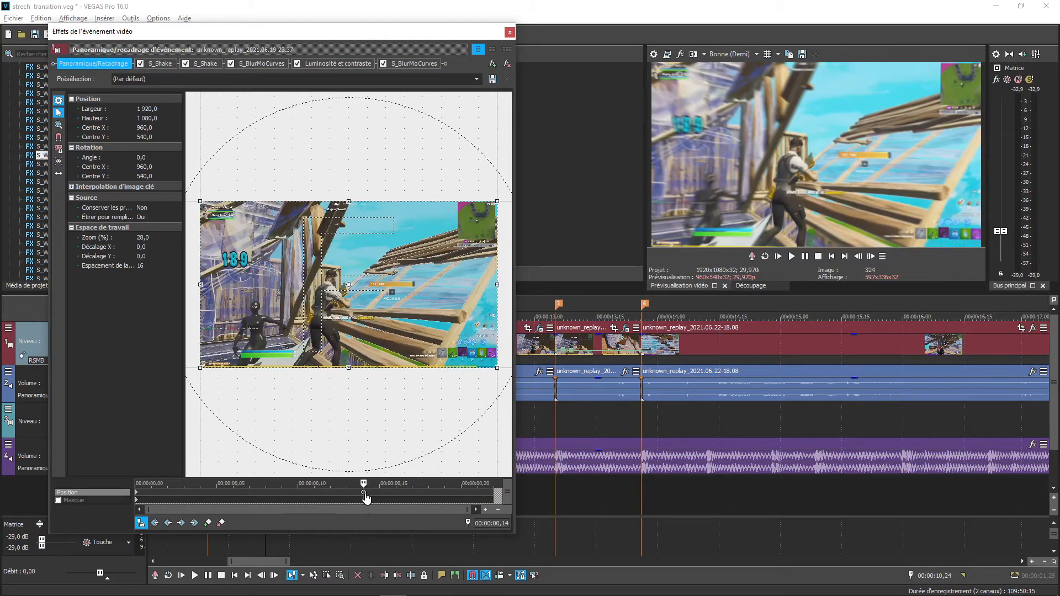
key("space")
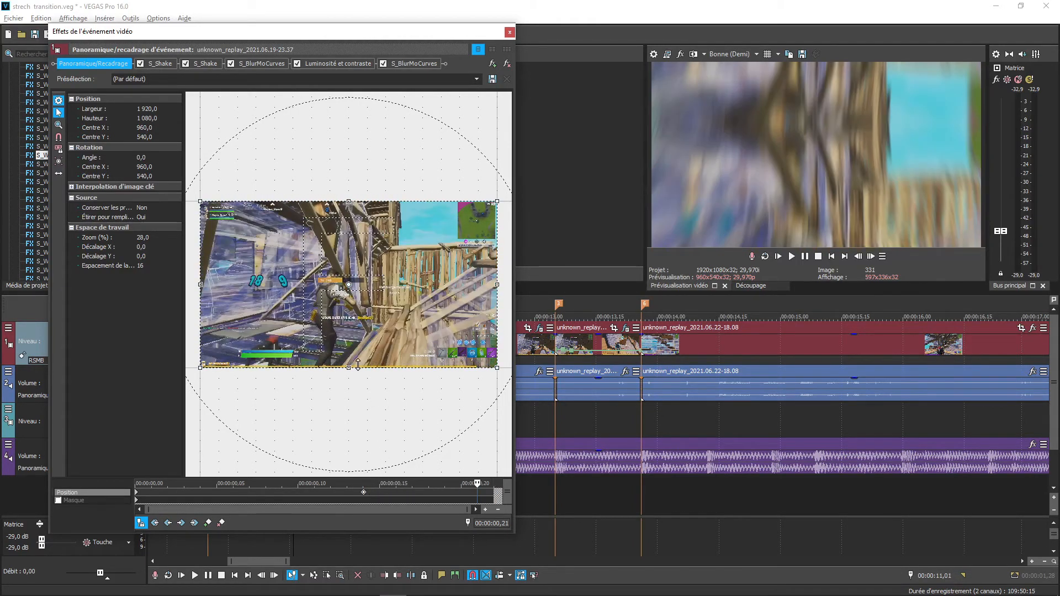
left_click_drag(350, 368, 349, 239)
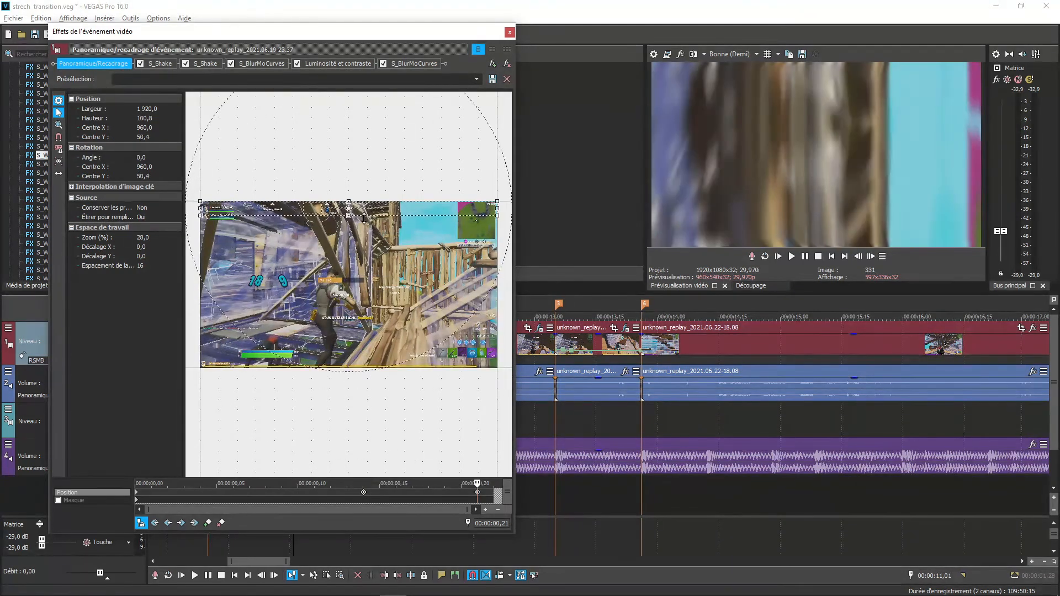
left_click_drag(477, 493, 369, 498)
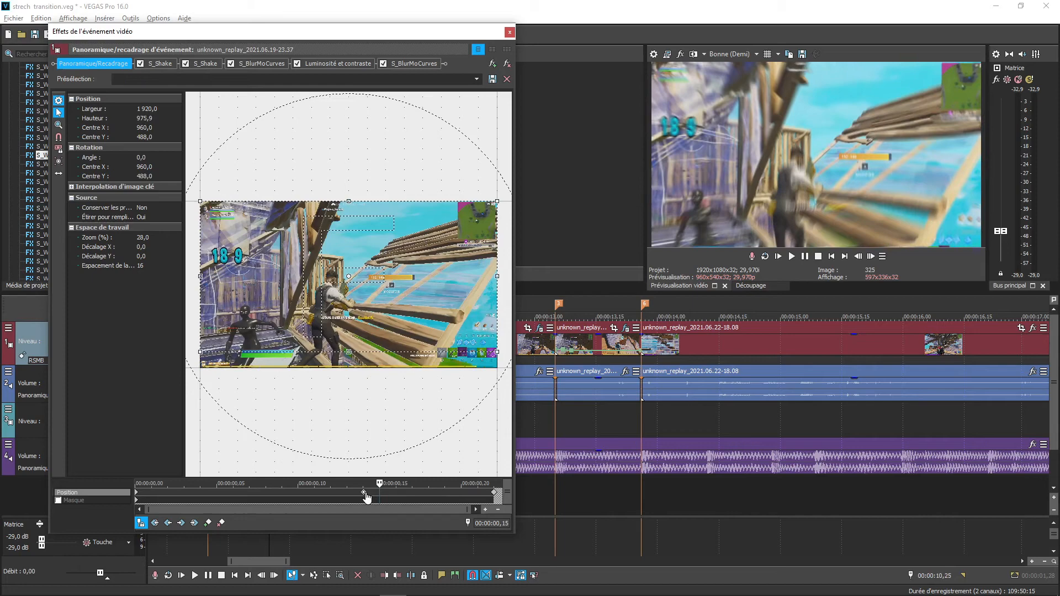
- Add a Pan/Crop keyframe at 00:00:00,18, change its interpolation type and close the effects window
key("Right")
key("Right")
key("Right")
key("Right")
key("Right")
key("Left")
key("Left")
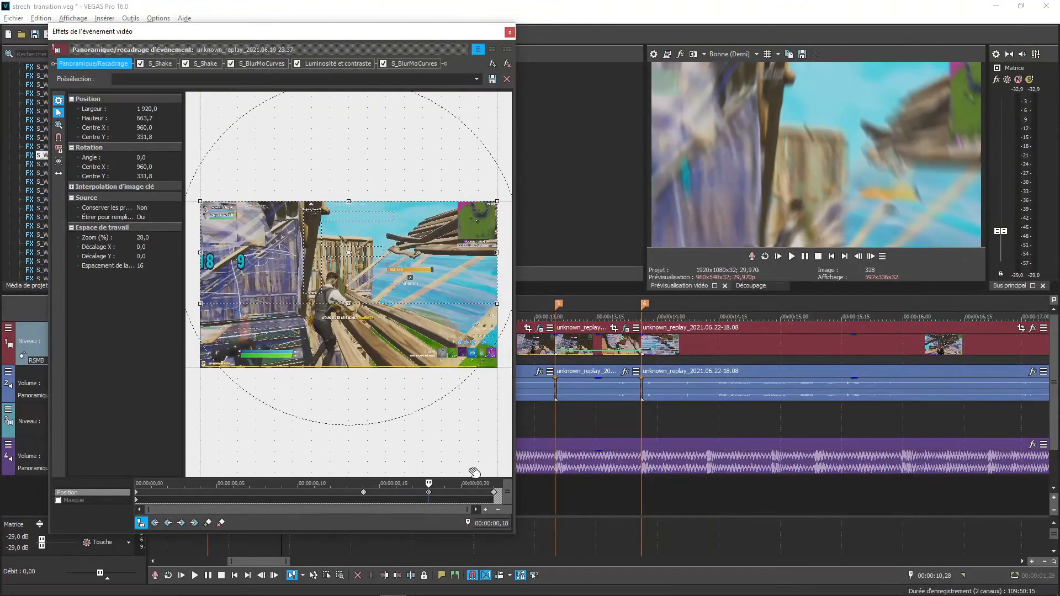
right_click(428, 493)
left_click(457, 436)
right_click(429, 492)
left_click(457, 461)
left_click(509, 32)
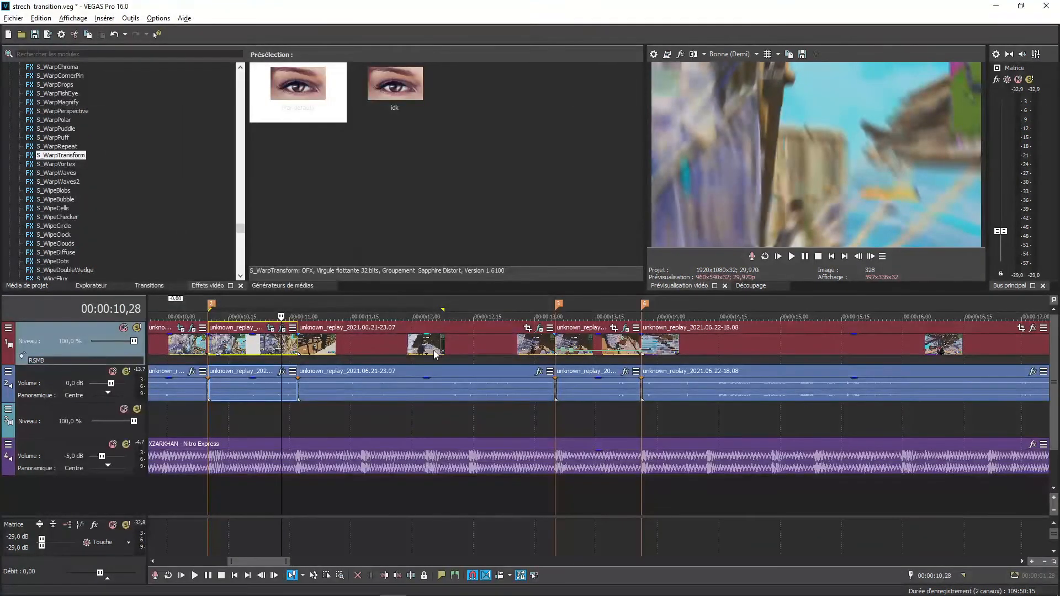
- In the following clip's Pan/Crop, shrink the first frame's crop downward to about 200,9 high and restore the full frame at 00:00:00,08
left_click(527, 329)
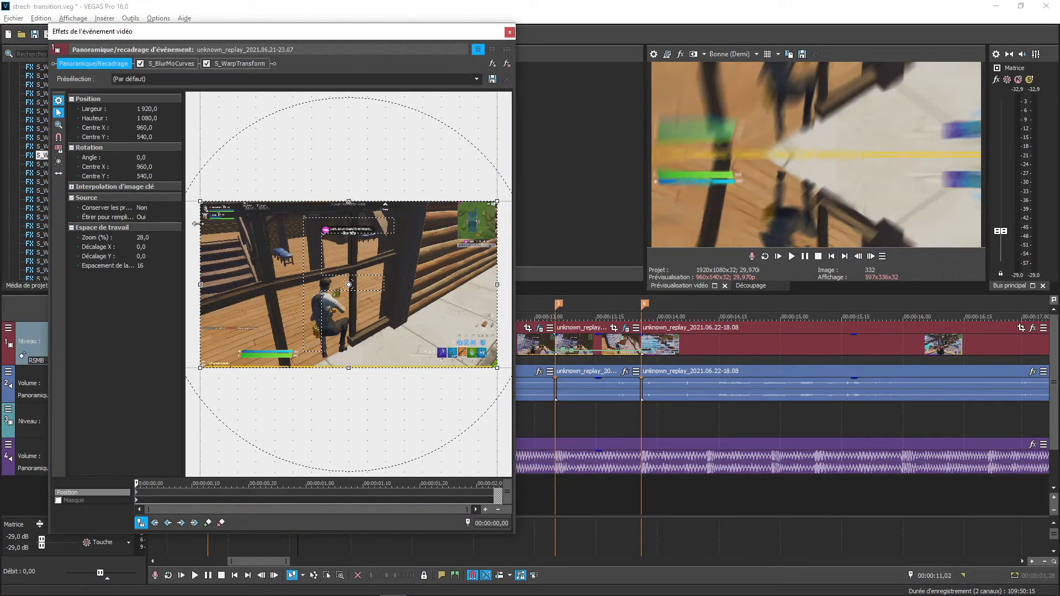
left_click_drag(350, 202, 334, 333)
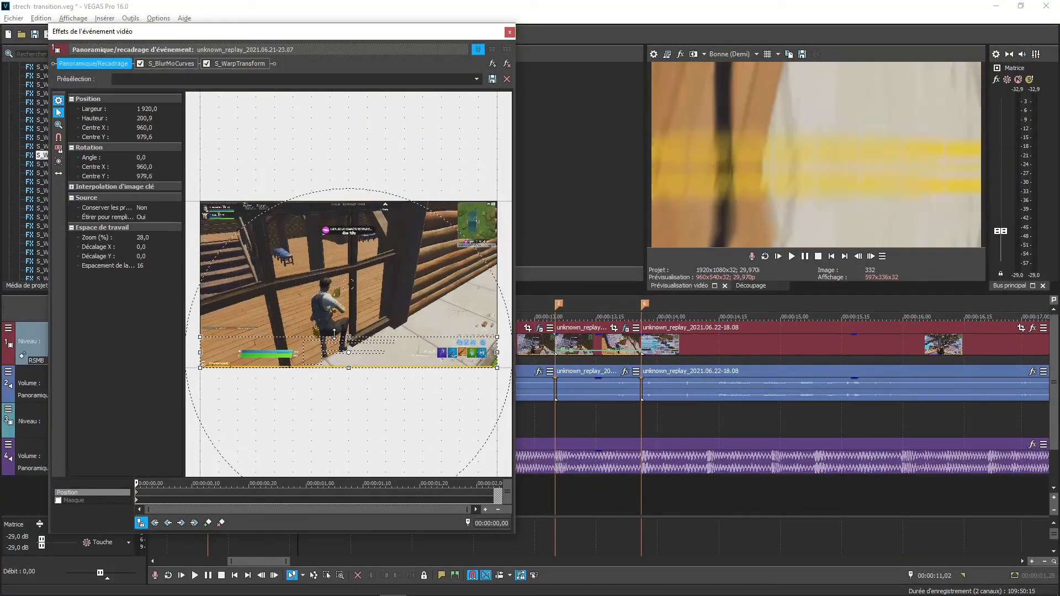
key("Right")
key("Right")
key("Right")
key("Right")
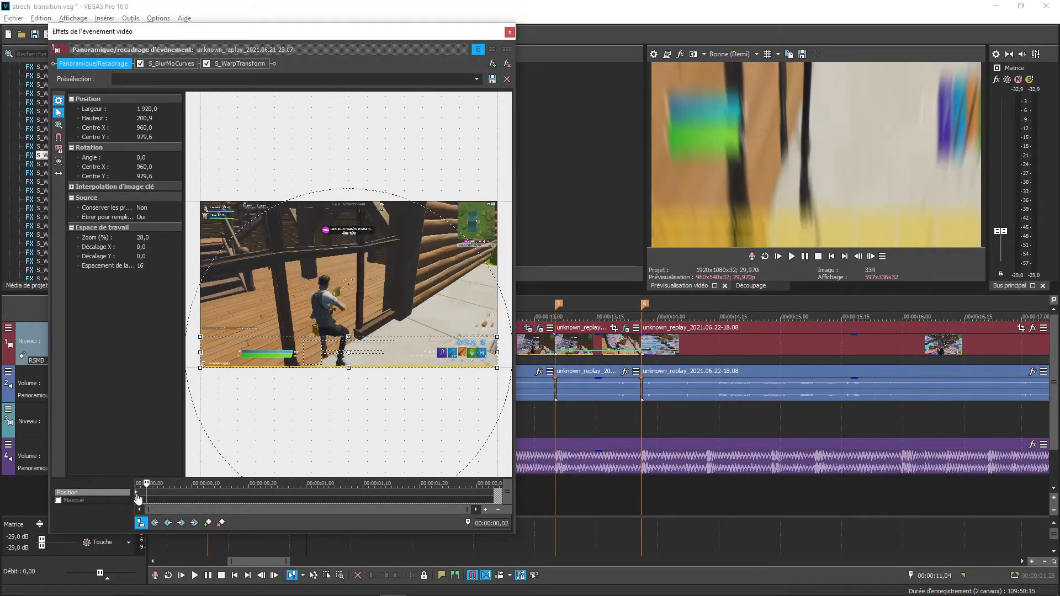
key("Right")
key("Right")
key("Right")
key("Right")
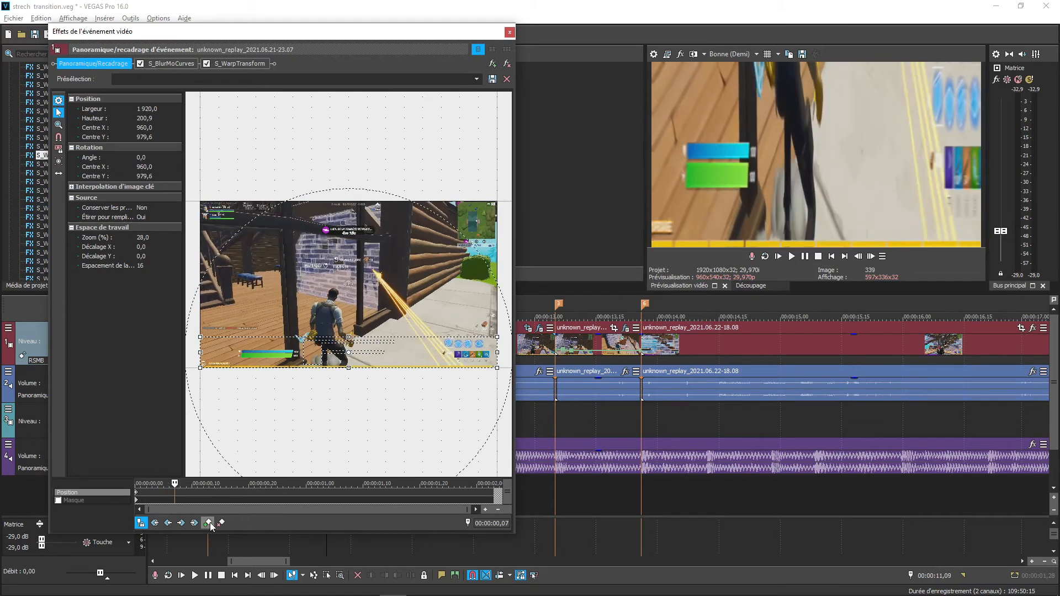
right_click(282, 296)
left_click(303, 302)
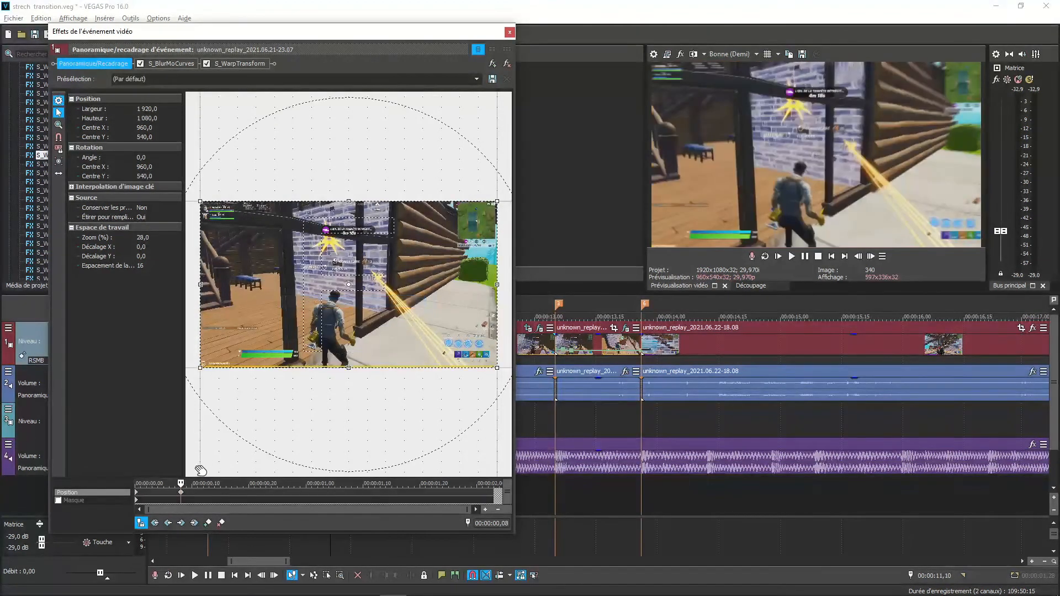
- Add a Pan/Crop keyframe at 00:00:00,04 and set the first keyframe's interpolation to fast (Rapide)
key("Left")
key("Left")
key("Left")
key("Left")
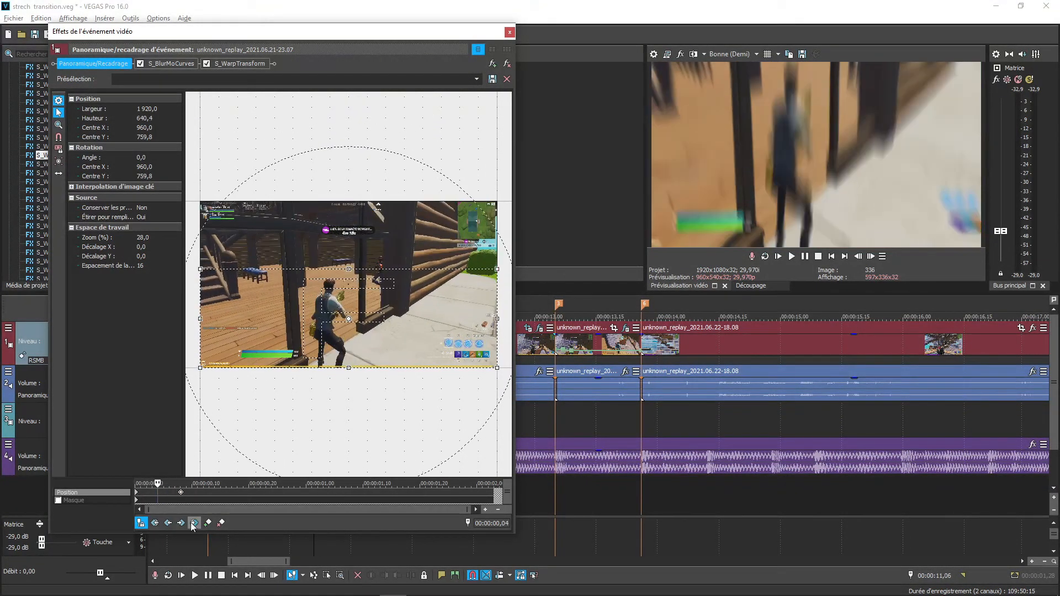
right_click(136, 493)
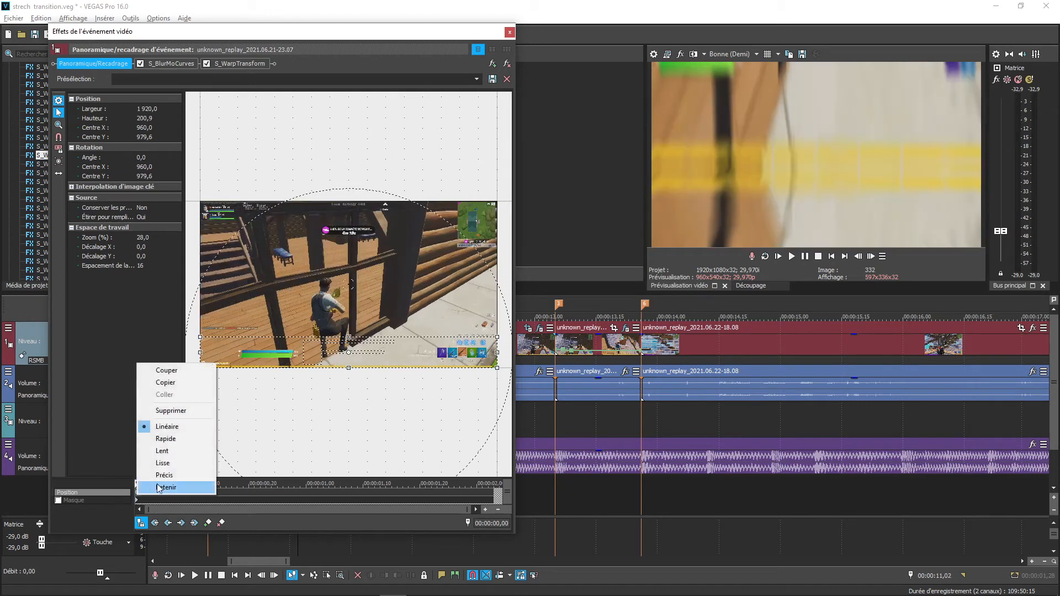
left_click(185, 451)
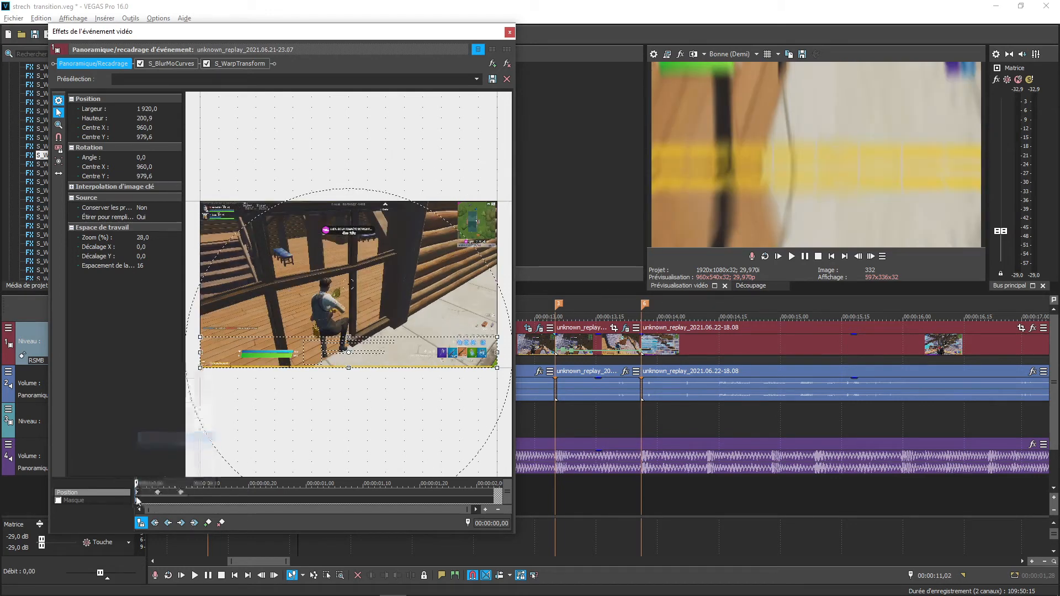
- Step frame by frame through the start of the clip to check the Pan/Crop stretch animation
key("Right")
key("Right")
key("Right")
key("Right")
key("Right")
key("Right")
key("Right")
key("Right")
key("Right")
key("Right")
key("Right")
key("Right")
key("Right")
key("Right")
key("Right")
key("Right")
key("Right")
key("Right")
key("Right")
key("Right")
key("Right")
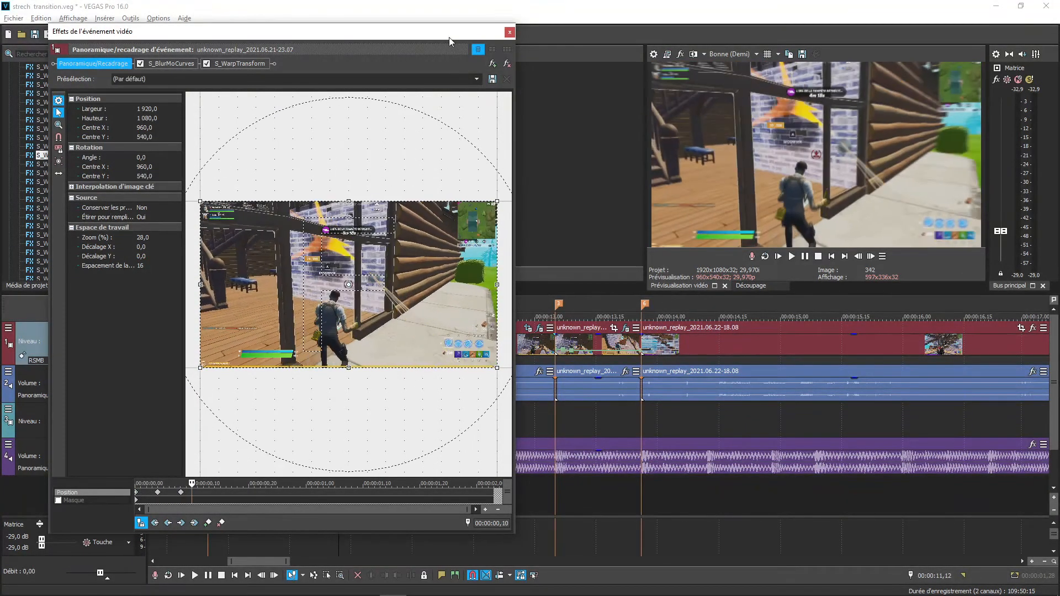
- Close the effects window, build a RAM preview of the region from 00:00:10,10 to 00:00:12,08 and play it back
left_click(510, 32)
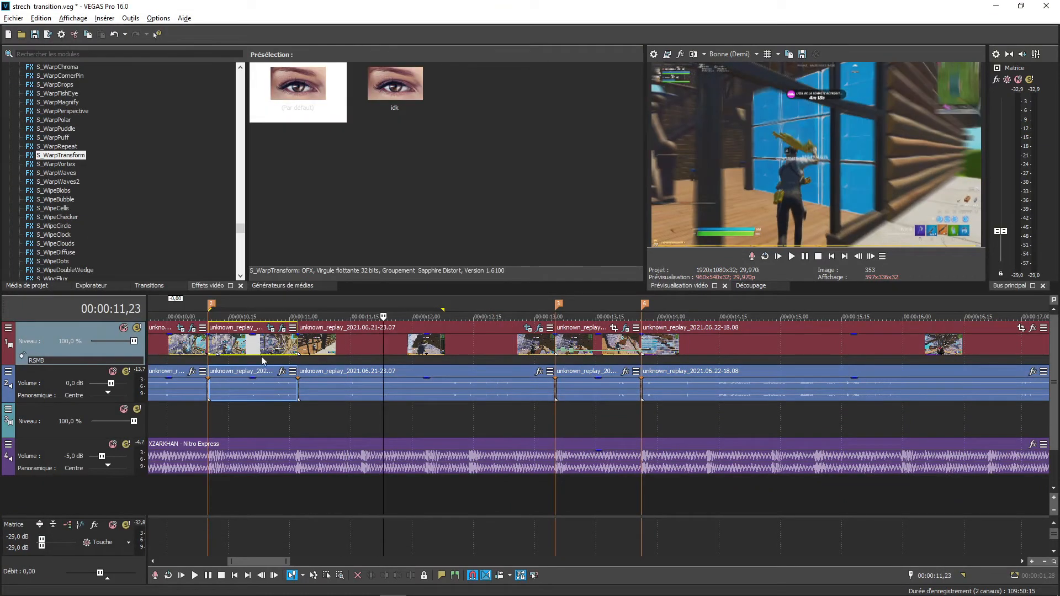
key("shift+b")
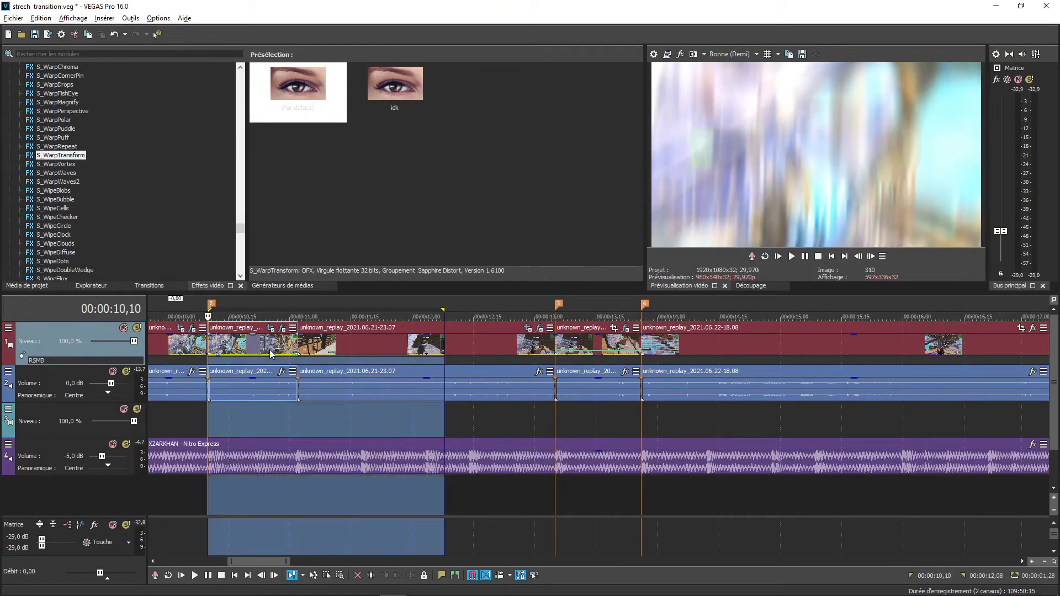
key("space")
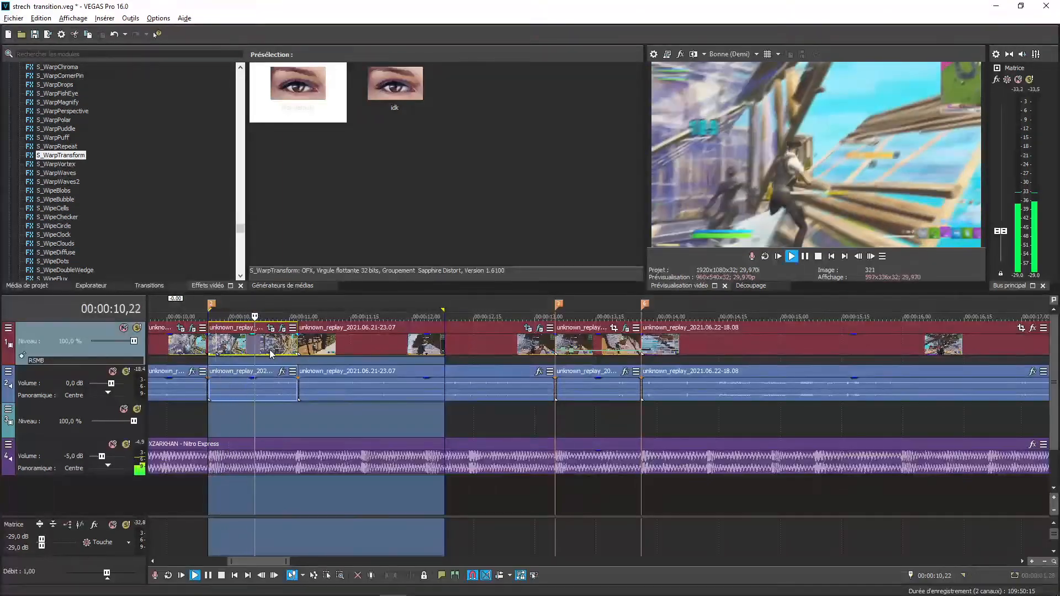
key("space")
key("space")
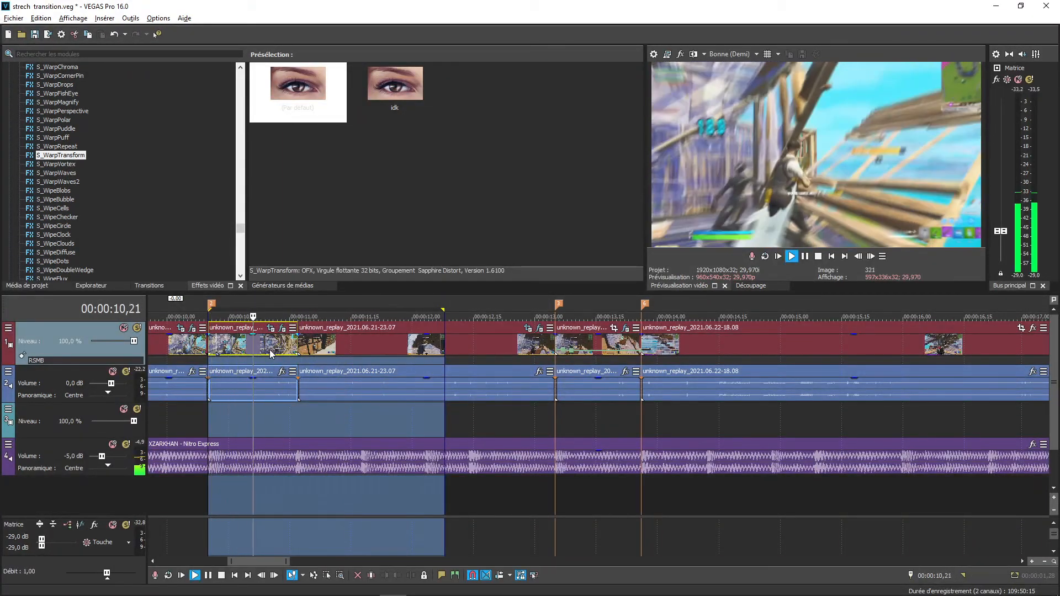
scroll(299, 505, "down", 3)
key("space")
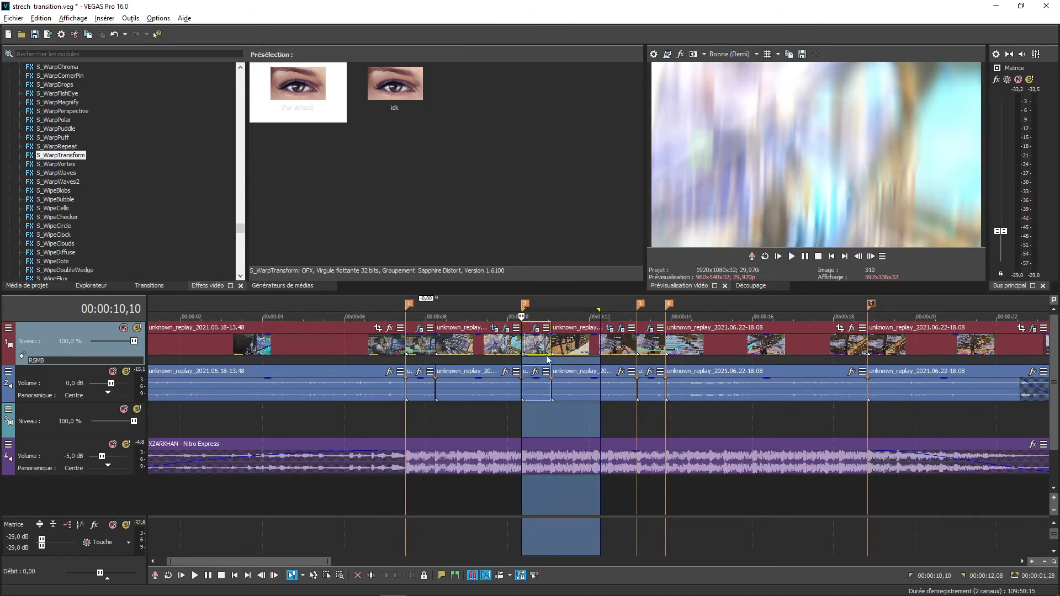
- Extend the loop region's start back to about 00:00:05, render its preview and play through the transitions built so far
left_click_drag(526, 308, 310, 329)
left_click(311, 332)
key("space")
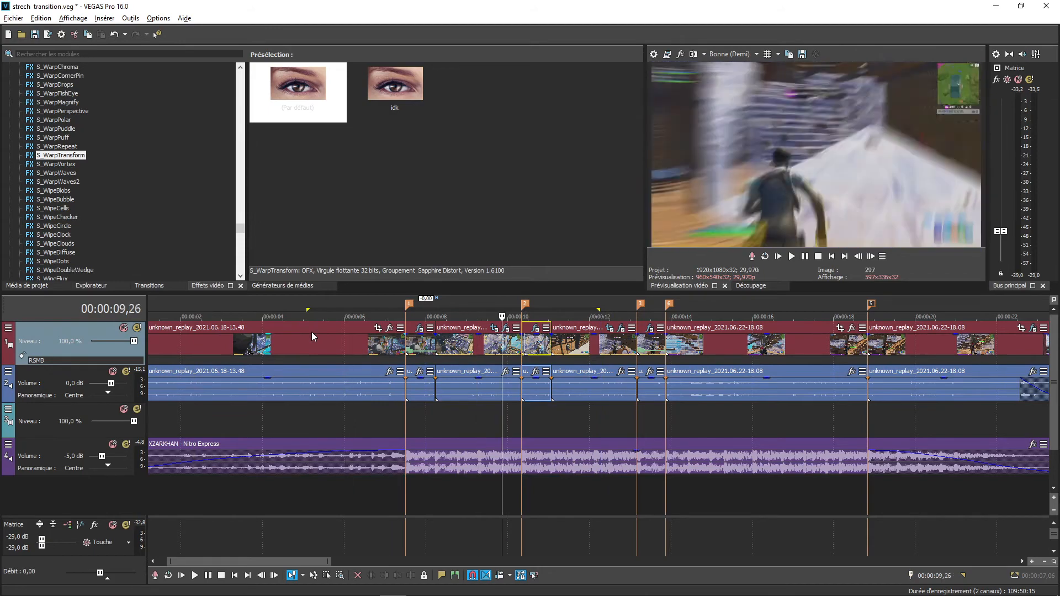
key("space")
key("space")
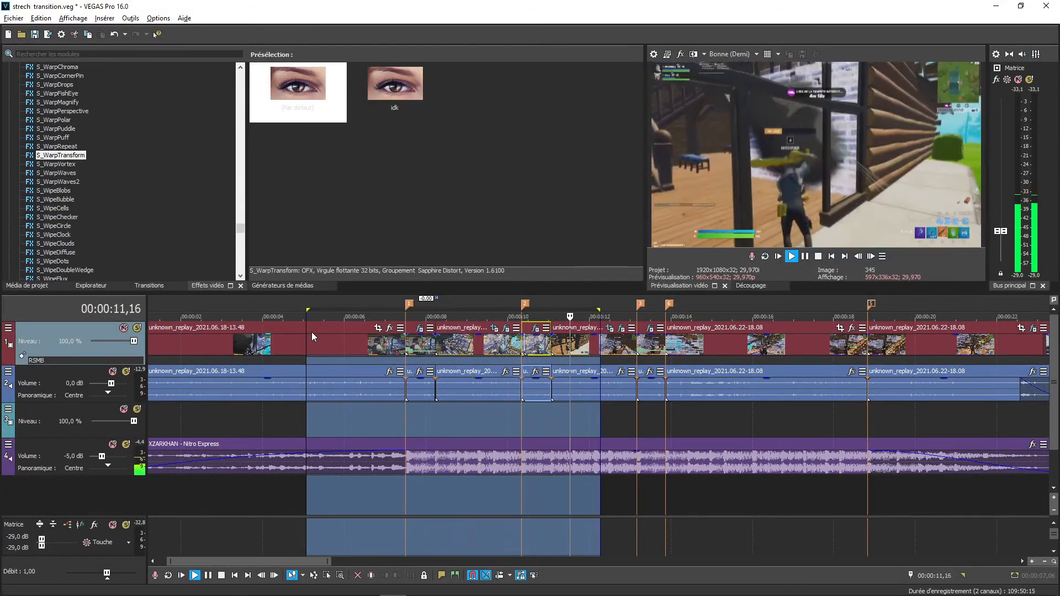
left_click(308, 423)
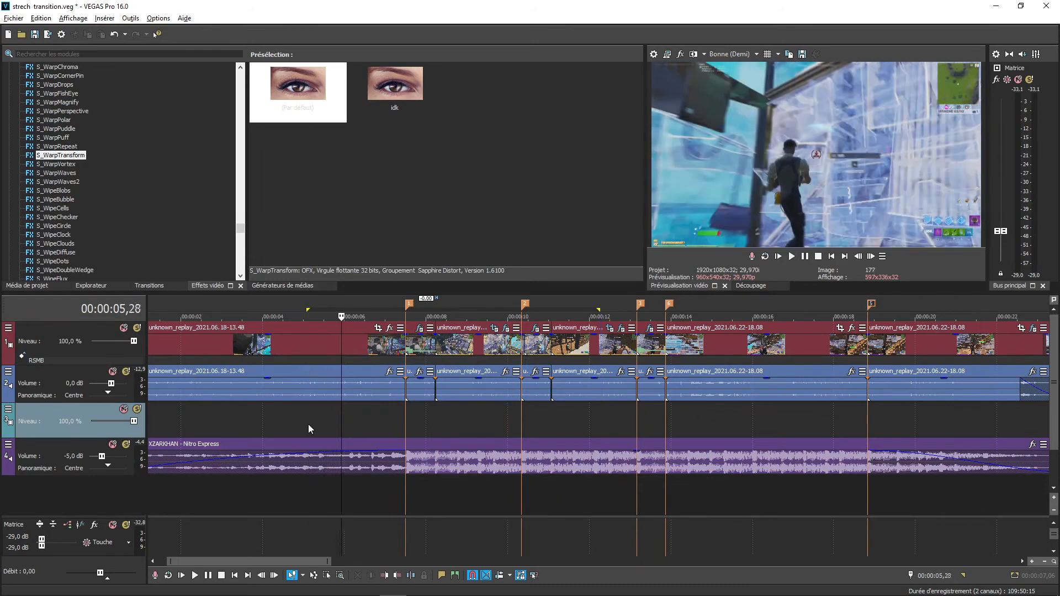
- Set a loop region from the start of the short clip at marker 3 to about 00:00:16 and play the next transition
left_click(606, 406)
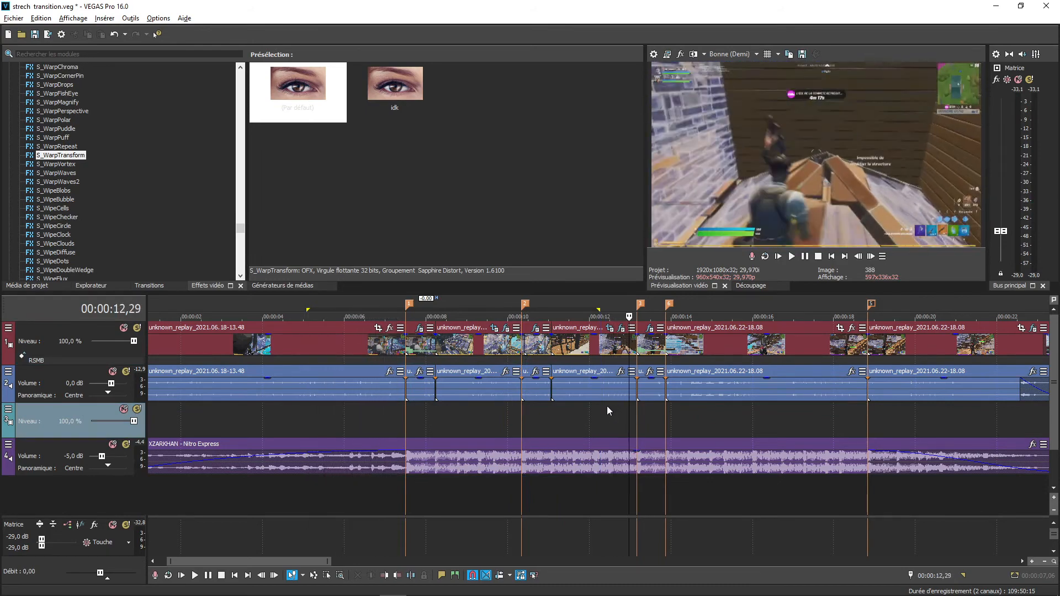
scroll(616, 425, "up", 3)
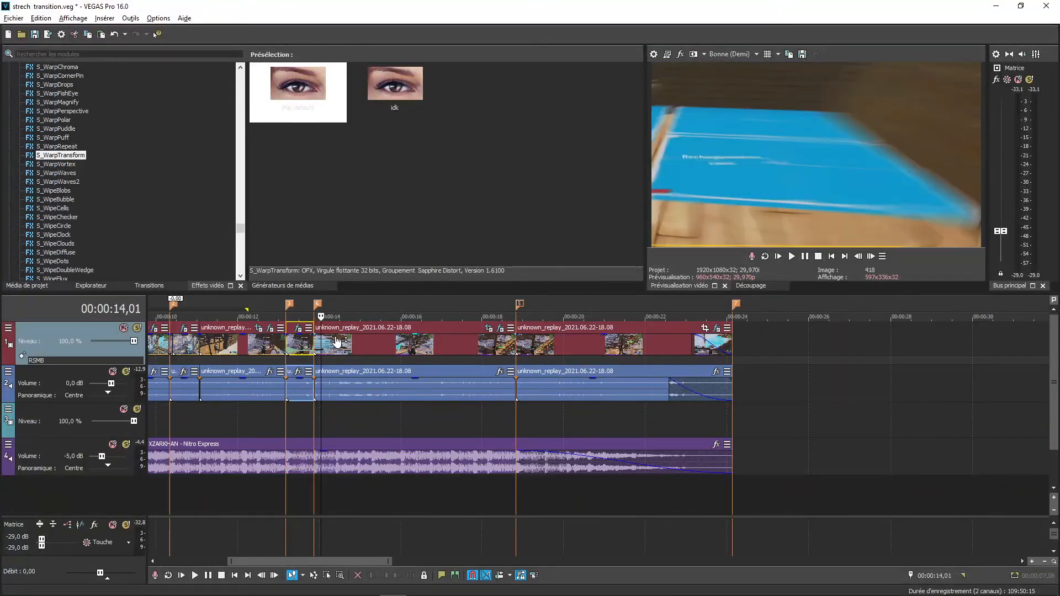
left_click(337, 342)
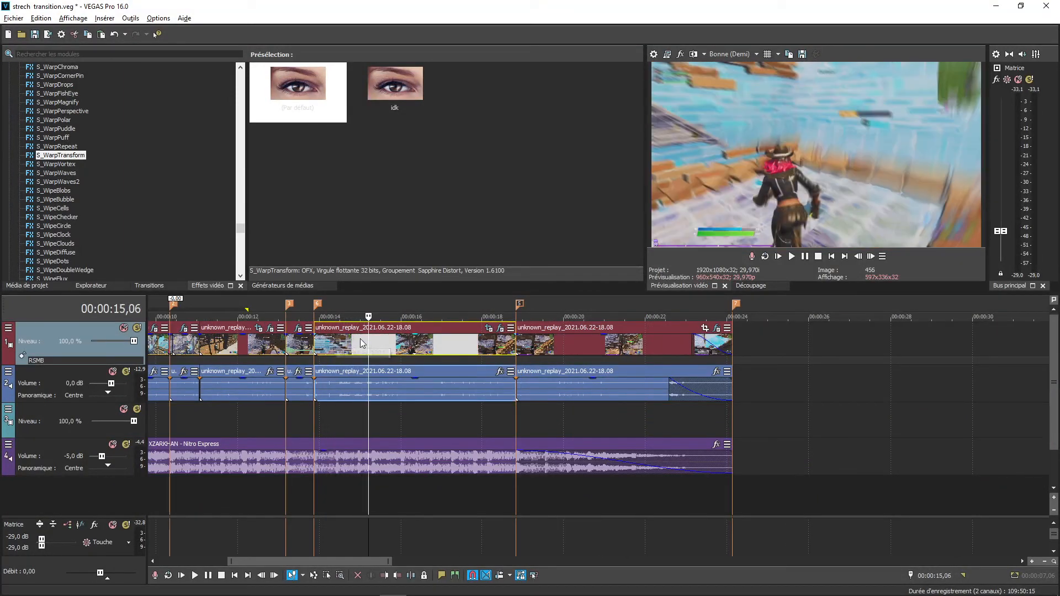
scroll(390, 346, "down", 3)
scroll(496, 343, "up", 5)
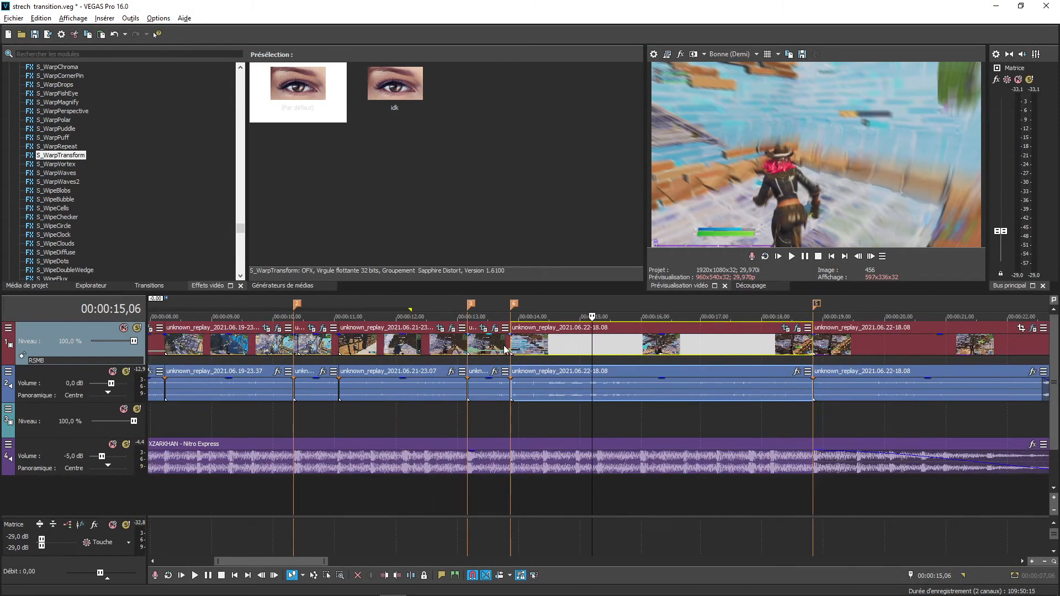
left_click(495, 343)
double_click(496, 343)
left_click_drag(509, 309, 660, 310)
key("space")
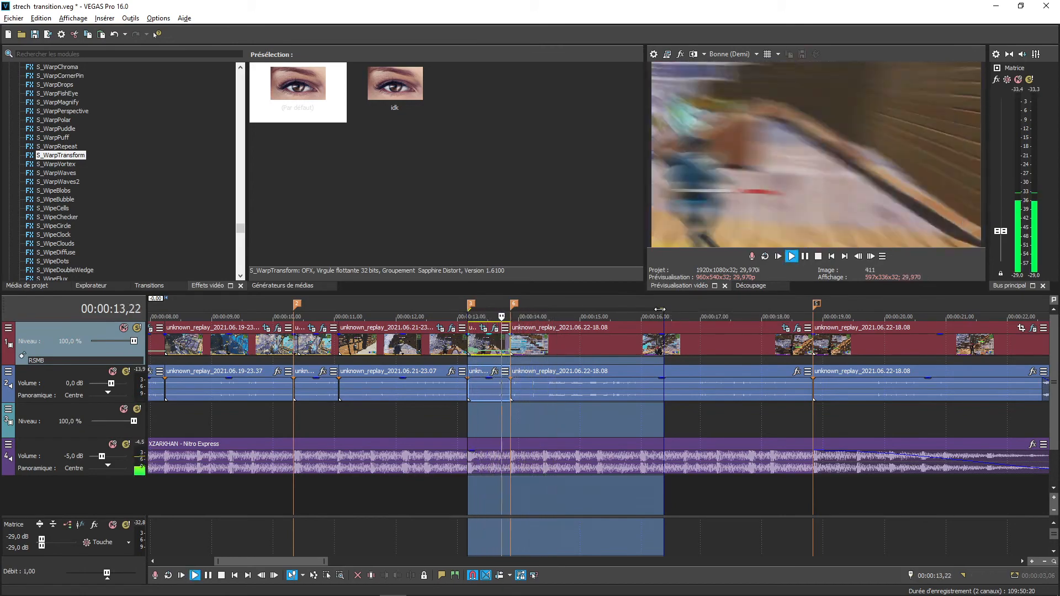
key("space")
- Play on from 00:00:14,10 and inspect the Pan/Crop keyframes and effects chain of the long clip before marker 5
left_click(539, 349)
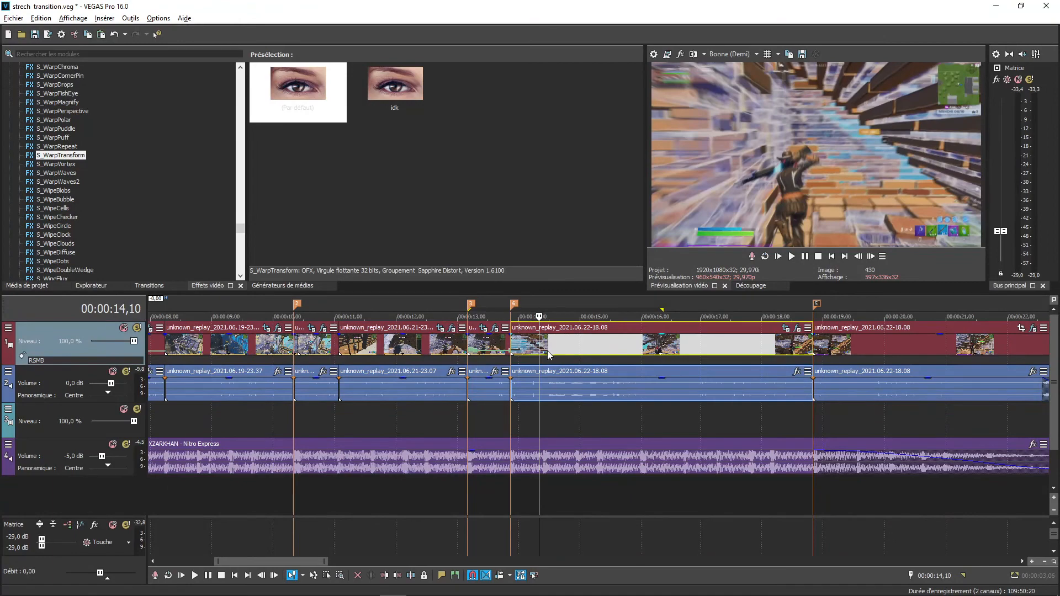
key("space")
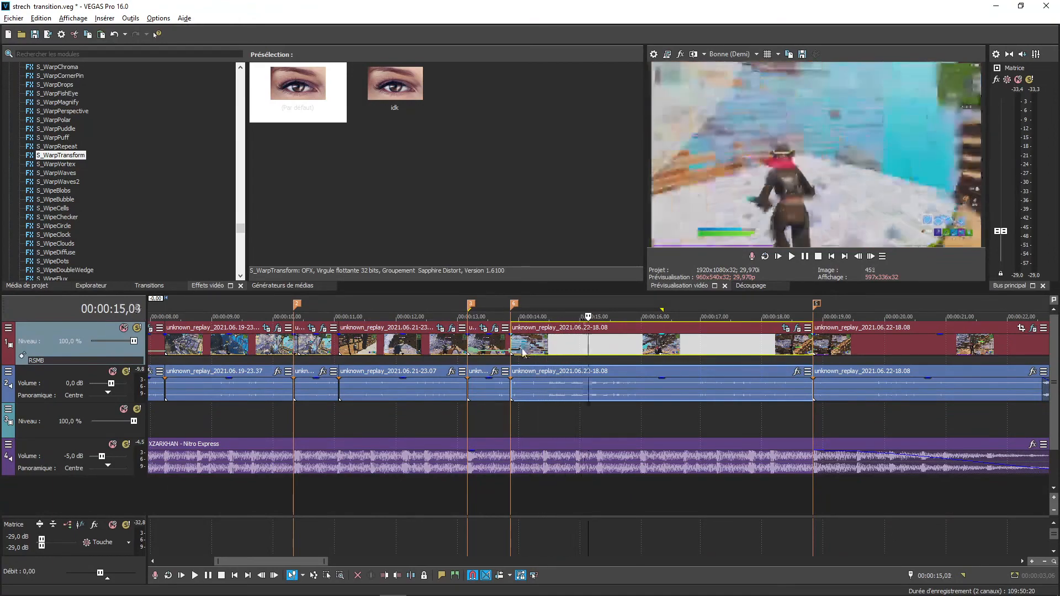
left_click(492, 343)
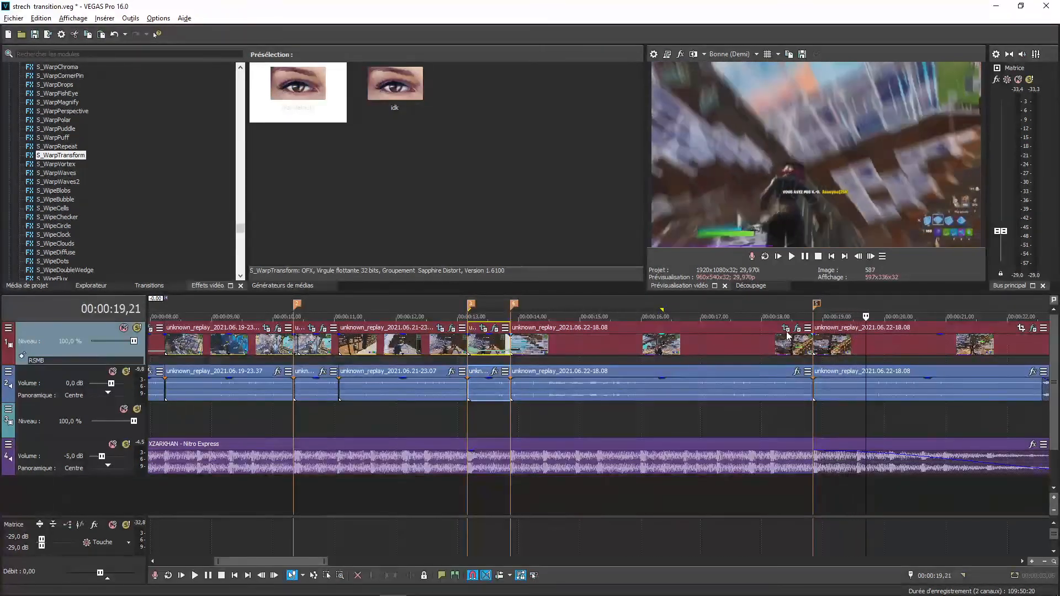
left_click(785, 328)
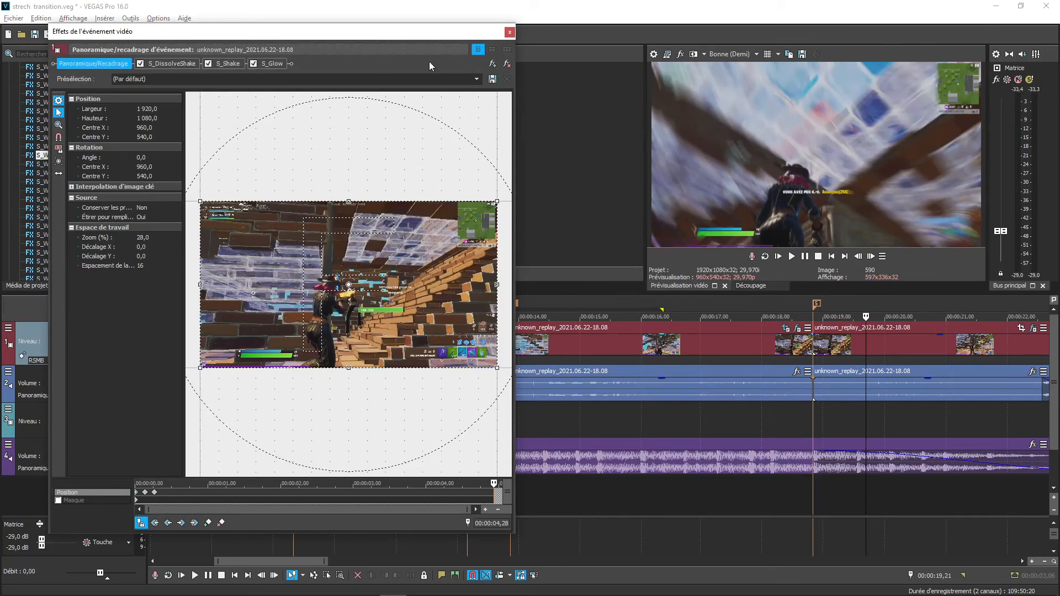
left_click(510, 33)
- Step and play through the last two clips to review the remaining transition up to the end of the project
left_click(756, 349)
key("Right")
key("Right")
key("Right")
key("Right")
key("Right")
key("Right")
key("Right")
key("Right")
key("Right")
key("Right")
key("Right")
key("Right")
key("Right")
key("Right")
key("Right")
key("Right")
key("space")
key("space")
key("space")
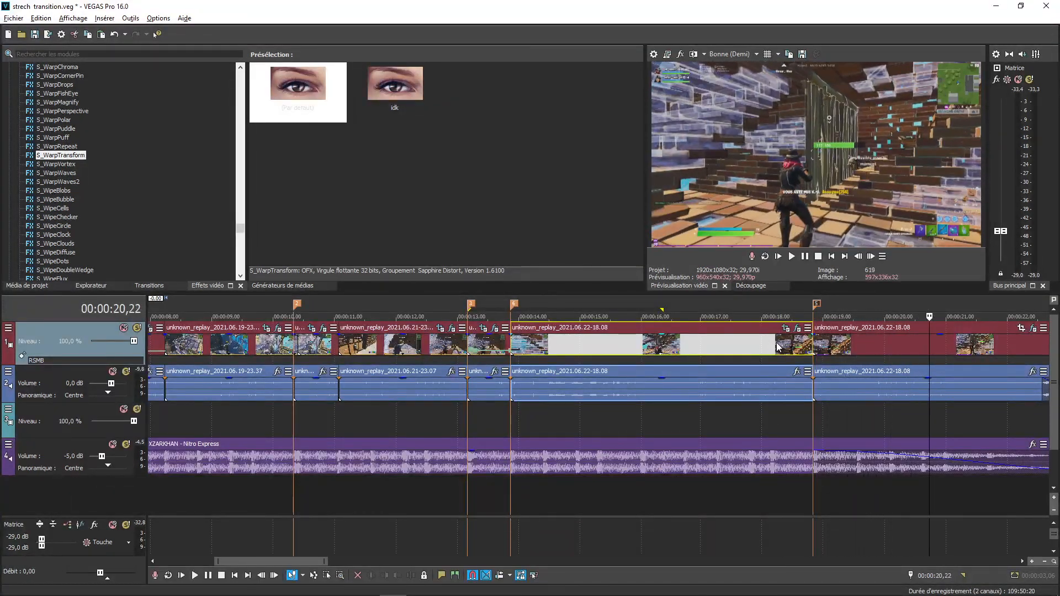
scroll(862, 351, "down", 3)
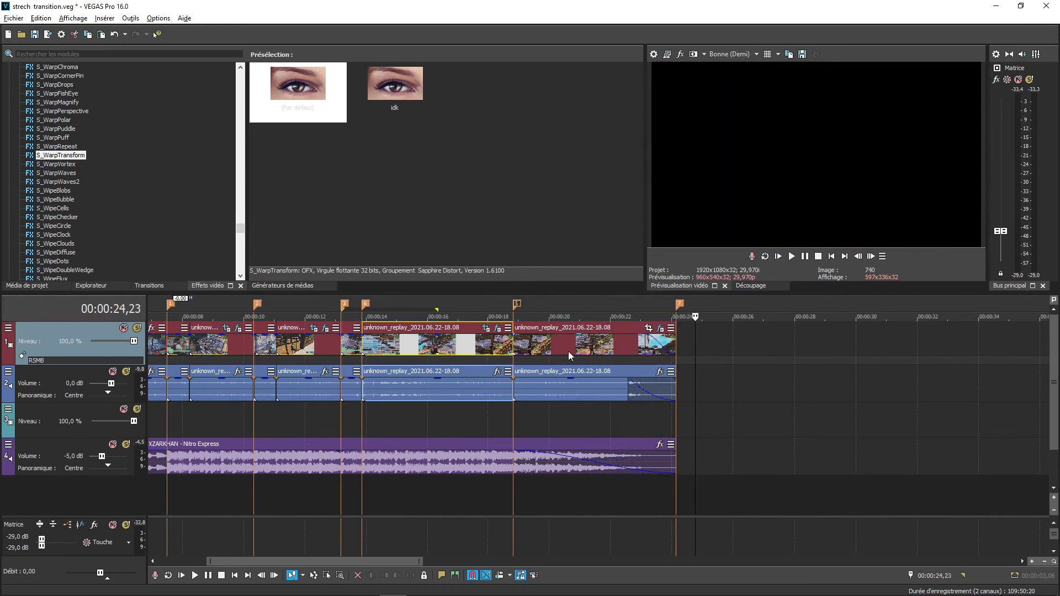
left_click(558, 394)
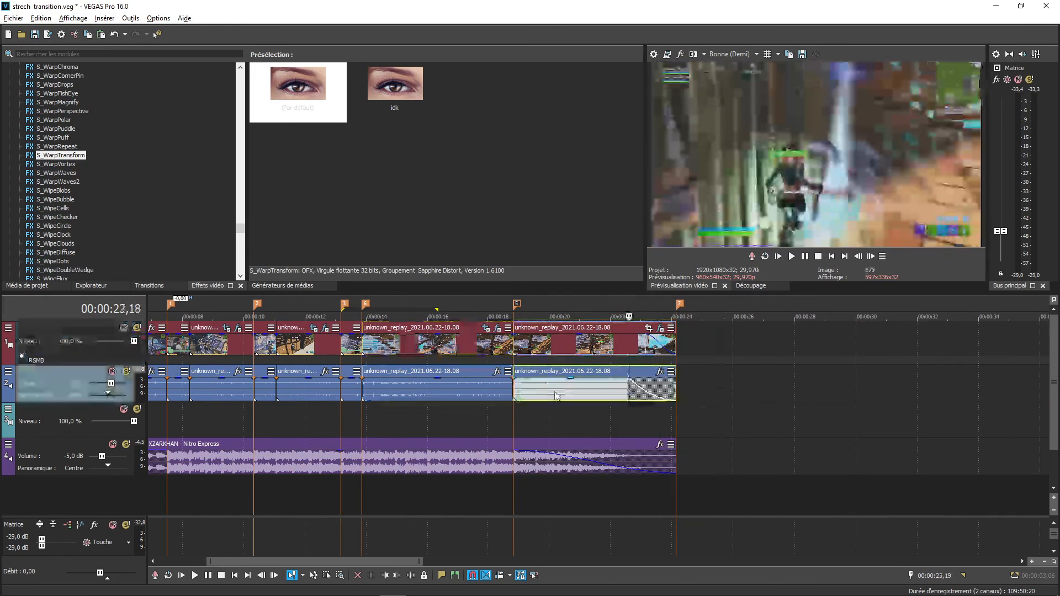